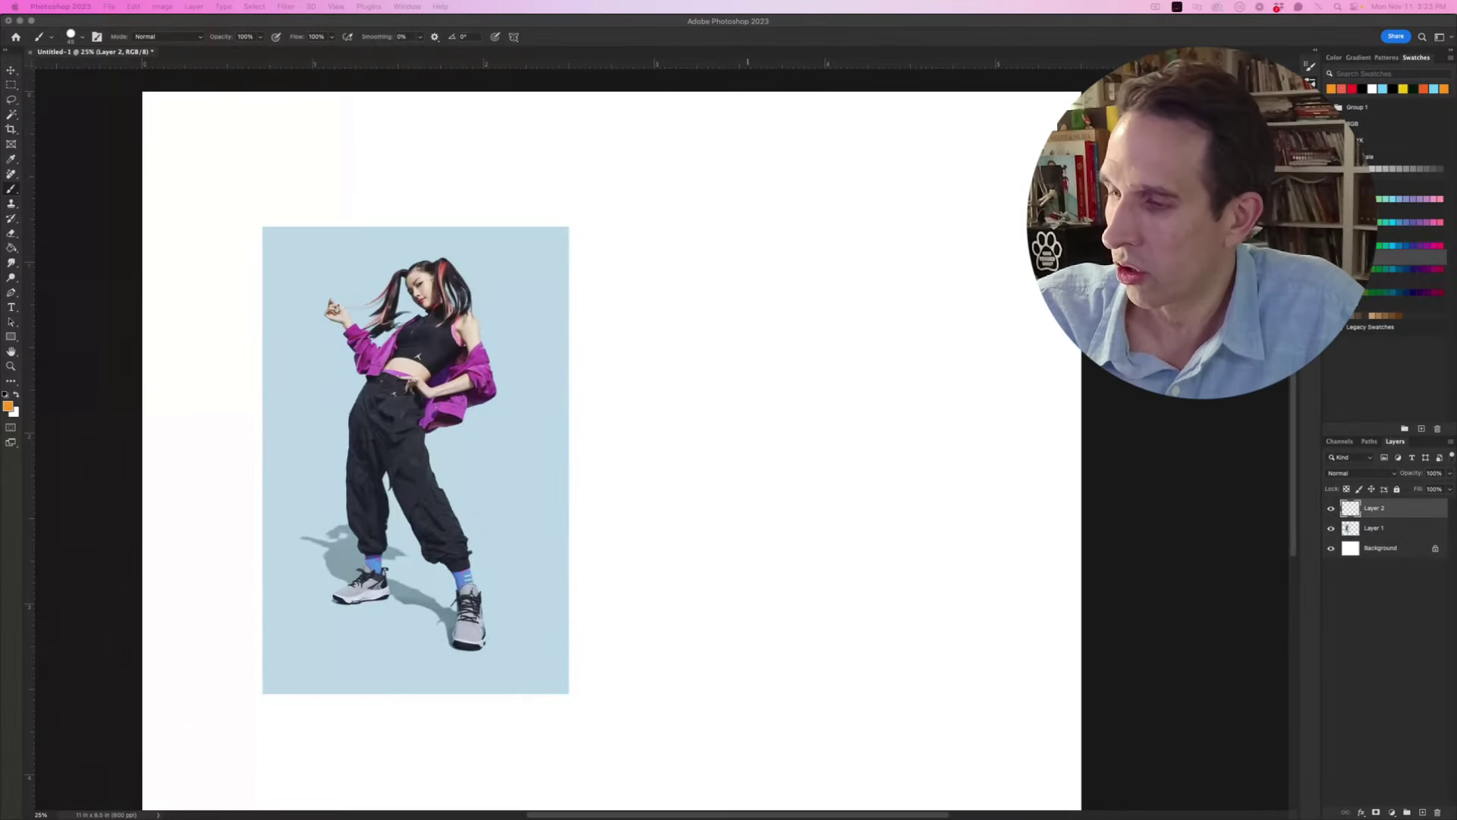
# Step: Sketch an orange gesture figure beside the reference photo, with an oval head, curved spine, two leg lines and bent arms
pyautogui.moveTo(752, 303)
pyautogui.mouseDown()
pyautogui.moveTo(735, 275)
pyautogui.moveTo(763, 250)
pyautogui.moveTo(742, 310)
pyautogui.moveTo(762, 307)
pyautogui.moveTo(778, 264)
pyautogui.moveTo(777, 305)
pyautogui.moveTo(781, 281)
pyautogui.moveTo(781, 293)
pyautogui.moveTo(730, 408)
pyautogui.mouseUp()
pyautogui.moveTo(774, 308); pyautogui.dragTo(730, 388)
pyautogui.moveTo(750, 353)
pyautogui.mouseDown()
pyautogui.moveTo(706, 418)
pyautogui.moveTo(762, 339)
pyautogui.moveTo(705, 422)
pyautogui.moveTo(727, 388)
pyautogui.moveTo(707, 463)
pyautogui.moveTo(708, 438)
pyautogui.moveTo(726, 613)
pyautogui.mouseUp()
pyautogui.moveTo(711, 410); pyautogui.dragTo(724, 621)
pyautogui.moveTo(708, 534); pyautogui.dragTo(714, 567)
pyautogui.moveTo(733, 390)
pyautogui.mouseDown()
pyautogui.moveTo(709, 414)
pyautogui.moveTo(722, 401)
pyautogui.mouseUp()
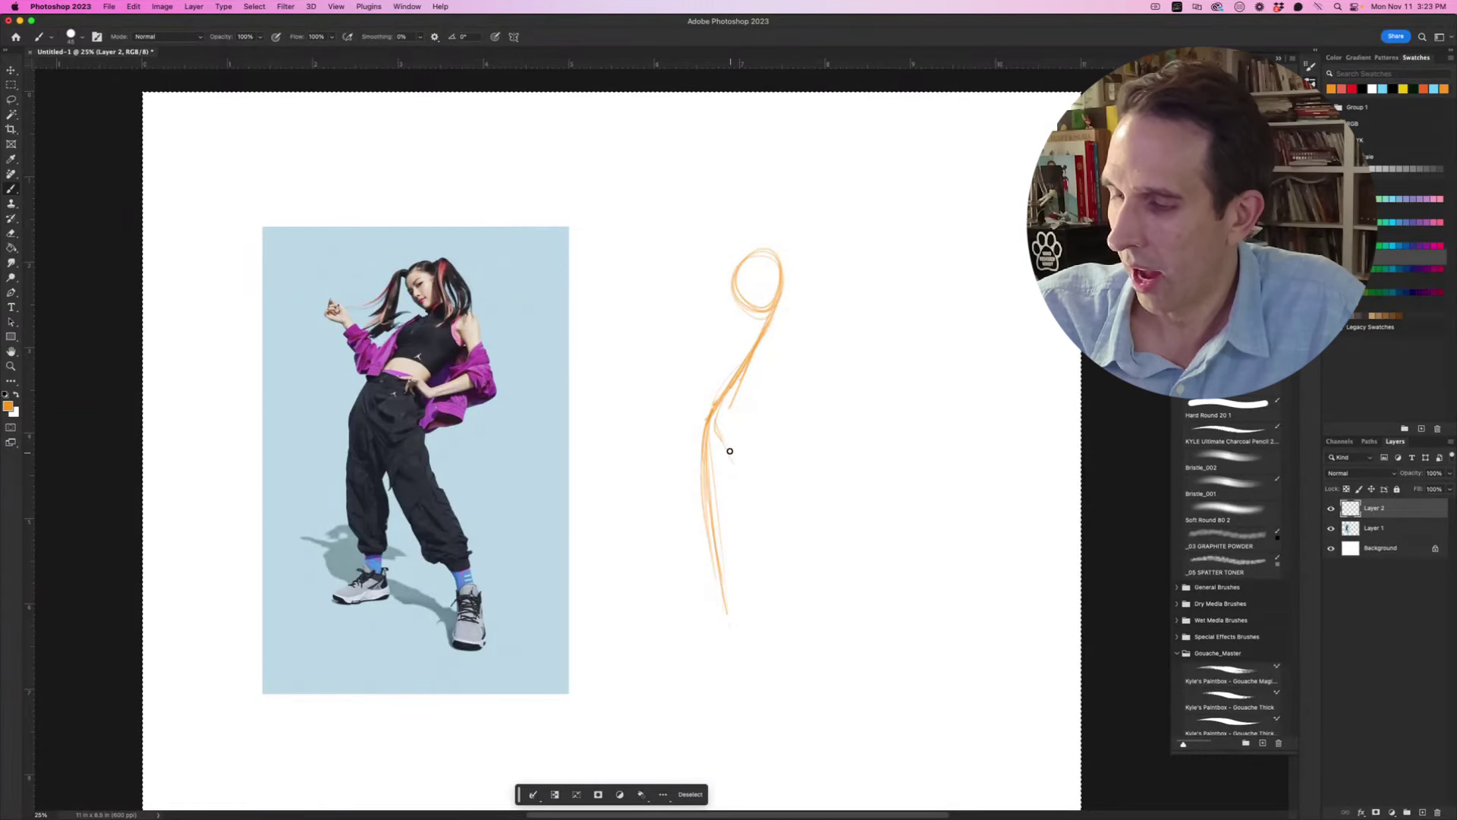
pyautogui.moveTo(725, 444); pyautogui.dragTo(852, 660)
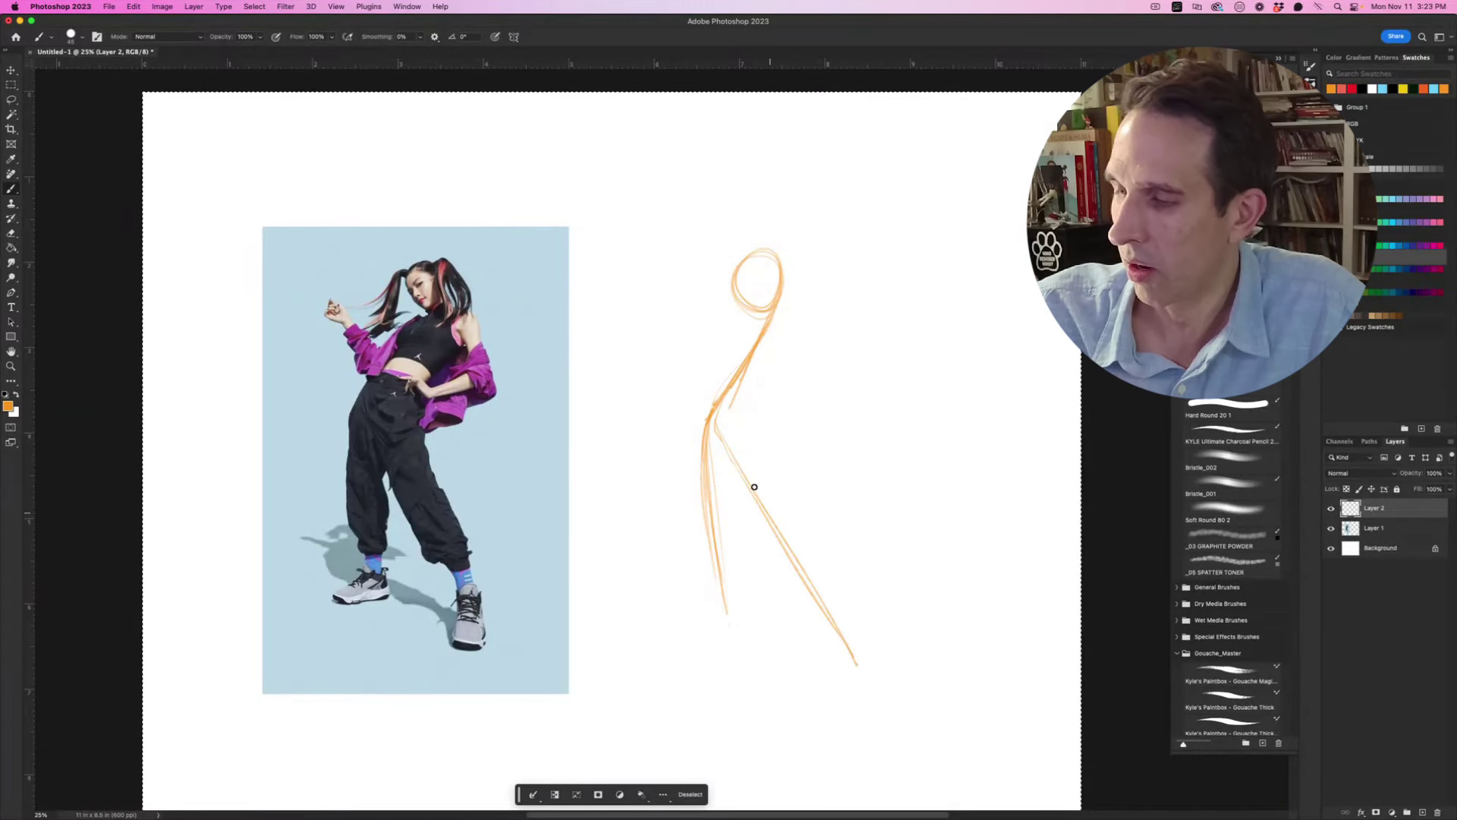
pyautogui.moveTo(725, 620)
pyautogui.mouseDown()
pyautogui.moveTo(706, 530)
pyautogui.moveTo(710, 417)
pyautogui.mouseUp()
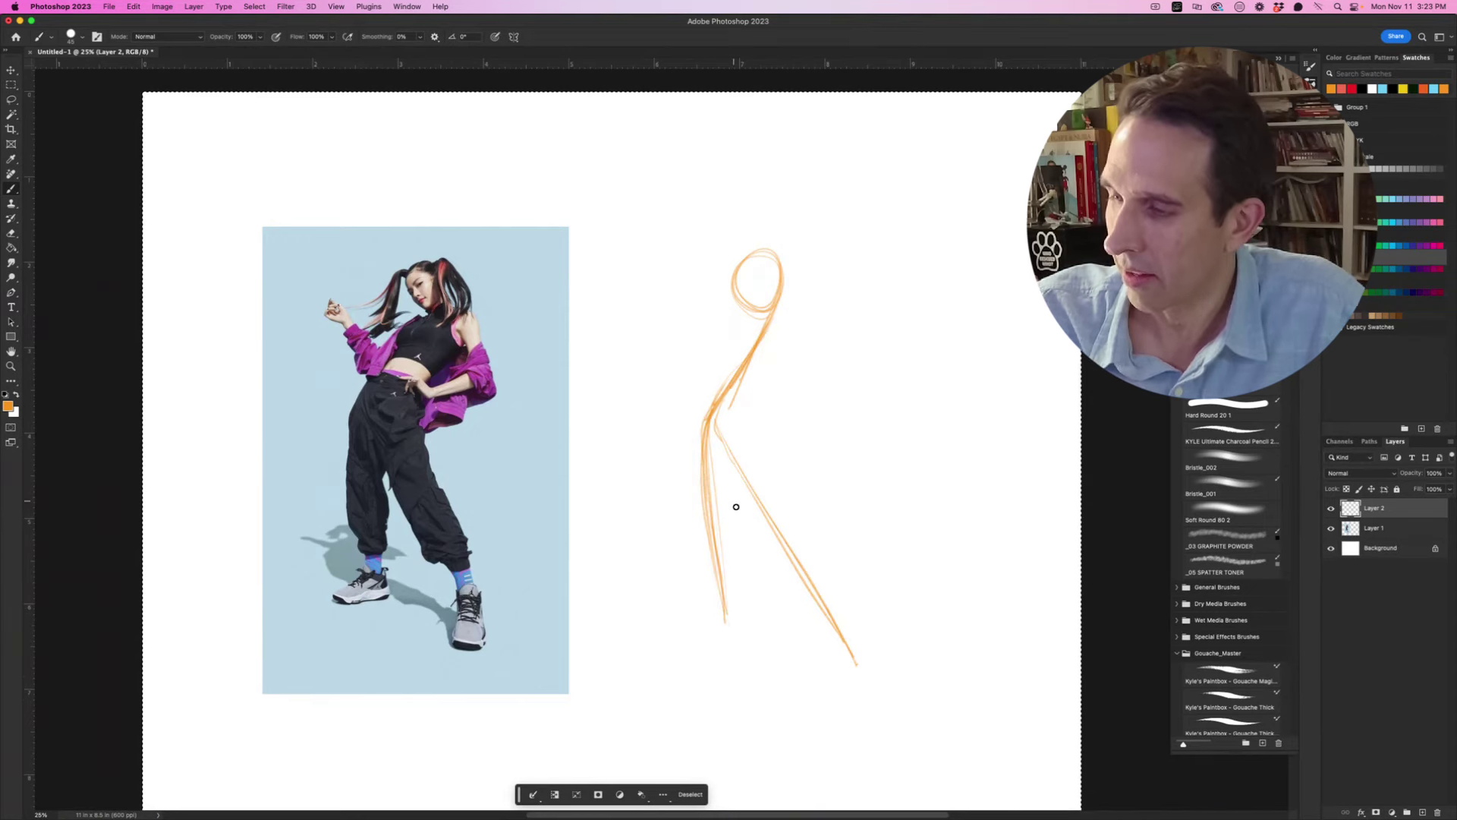
pyautogui.moveTo(772, 321)
pyautogui.mouseDown()
pyautogui.moveTo(807, 382)
pyautogui.moveTo(803, 368)
pyautogui.moveTo(736, 405)
pyautogui.mouseUp()
pyautogui.moveTo(755, 334)
pyautogui.mouseDown()
pyautogui.moveTo(720, 371)
pyautogui.moveTo(661, 355)
pyautogui.mouseUp()
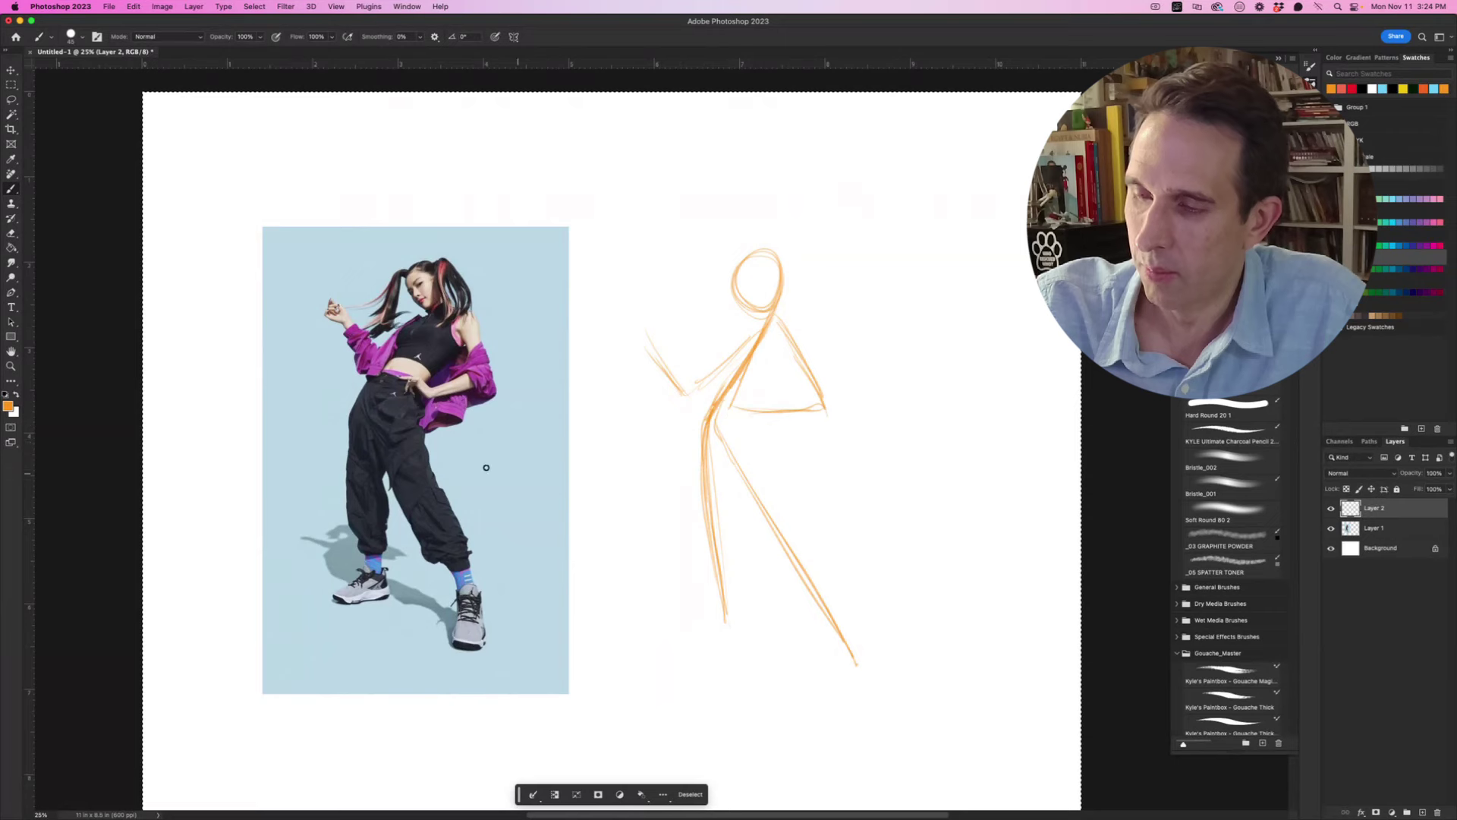
# Step: Mark the hip and shoulder tilt lines across the reference photo, and repeat both angles on the gesture figure
pyautogui.moveTo(352, 394); pyautogui.dragTo(425, 434)
pyautogui.moveTo(393, 334); pyautogui.dragTo(476, 307)
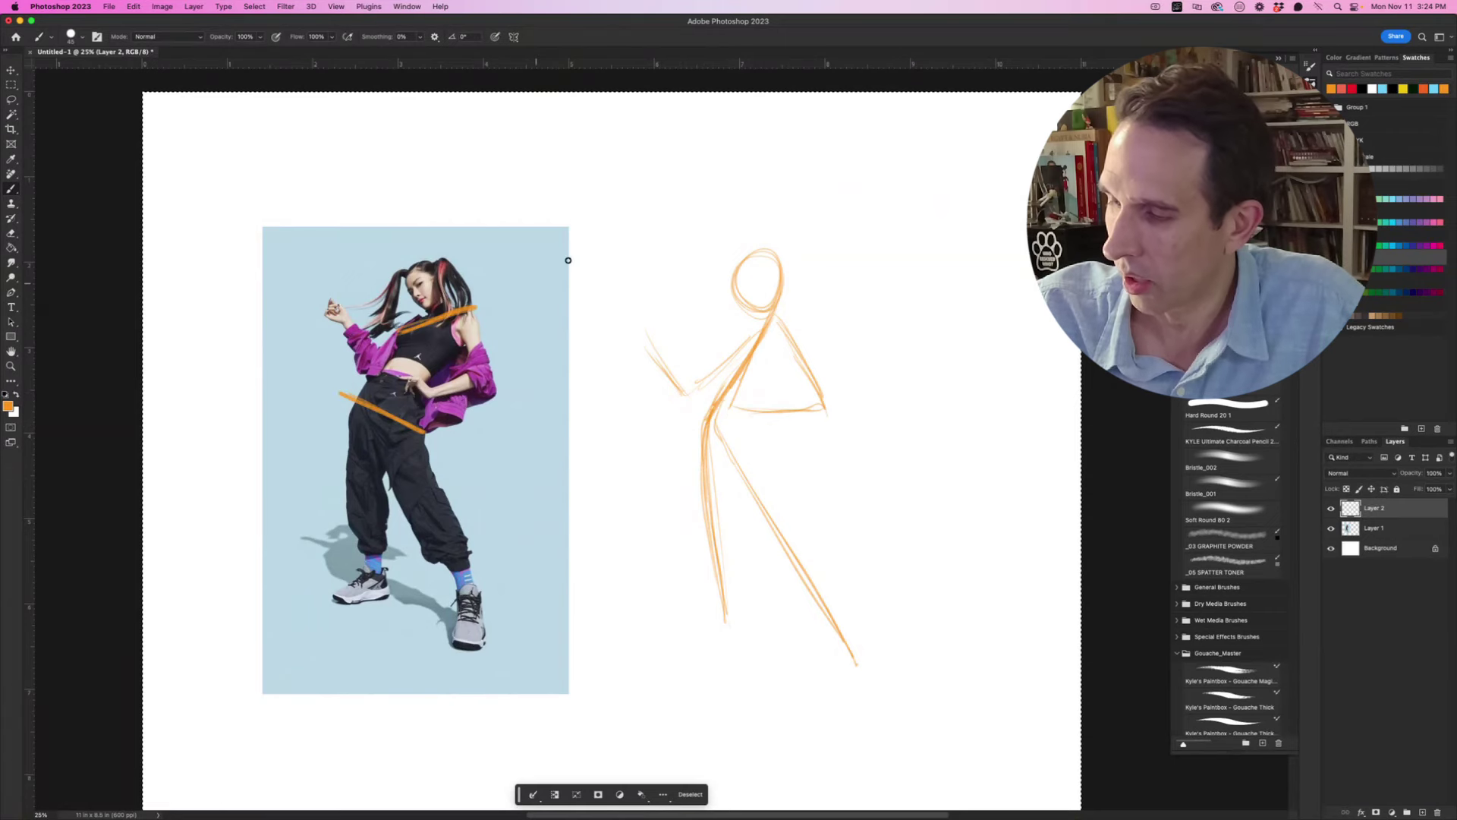
pyautogui.moveTo(761, 449)
pyautogui.mouseDown()
pyautogui.moveTo(678, 403)
pyautogui.moveTo(765, 448)
pyautogui.mouseUp()
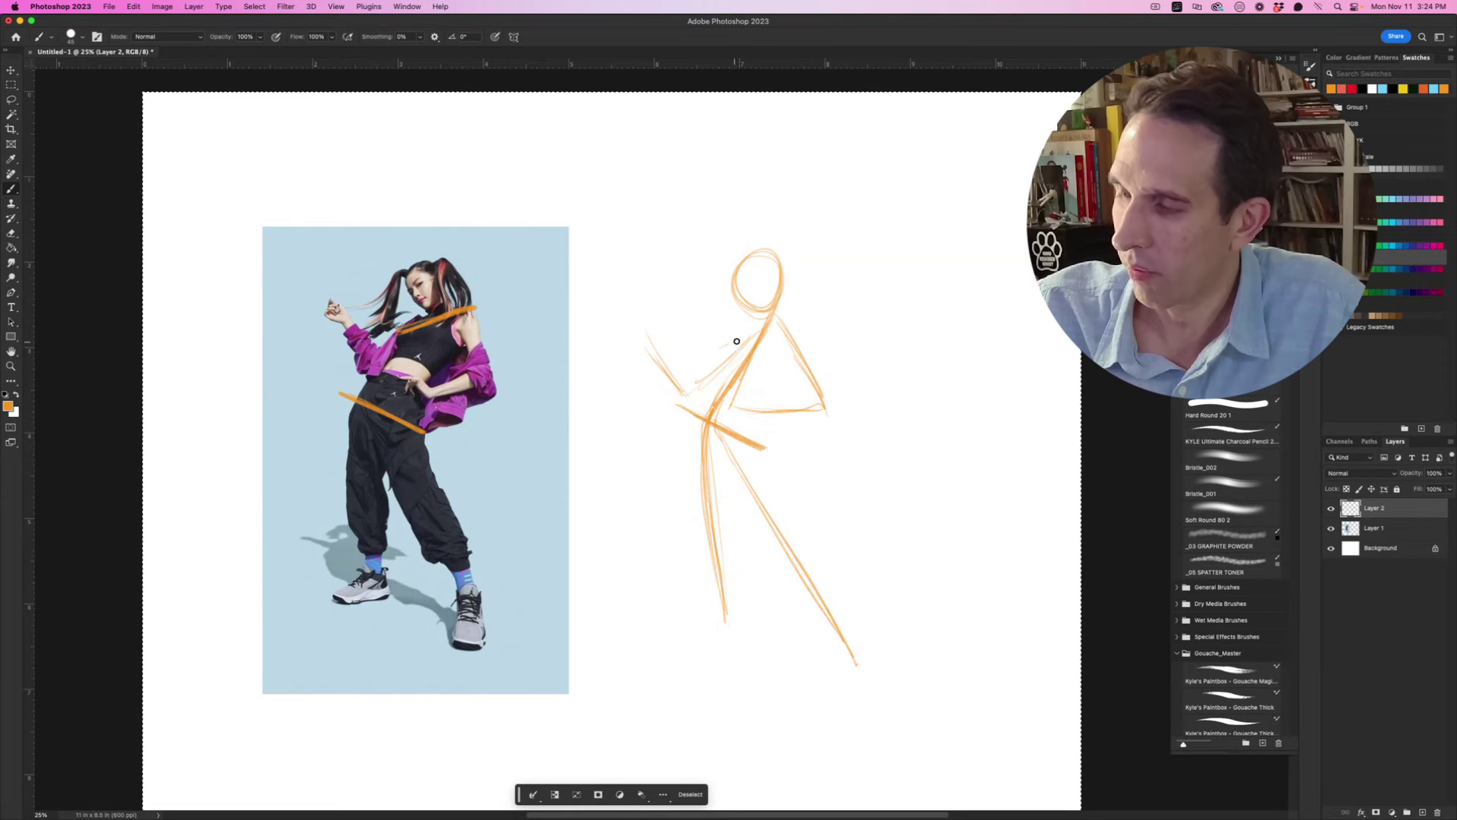
pyautogui.moveTo(808, 314)
pyautogui.mouseDown()
pyautogui.moveTo(726, 347)
pyautogui.moveTo(808, 314)
pyautogui.mouseUp()
# Step: Widen the gesture's legs with outer strokes, add the torso sides, and reinforce both arms with a short hand line
pyautogui.moveTo(678, 417); pyautogui.dragTo(782, 328)
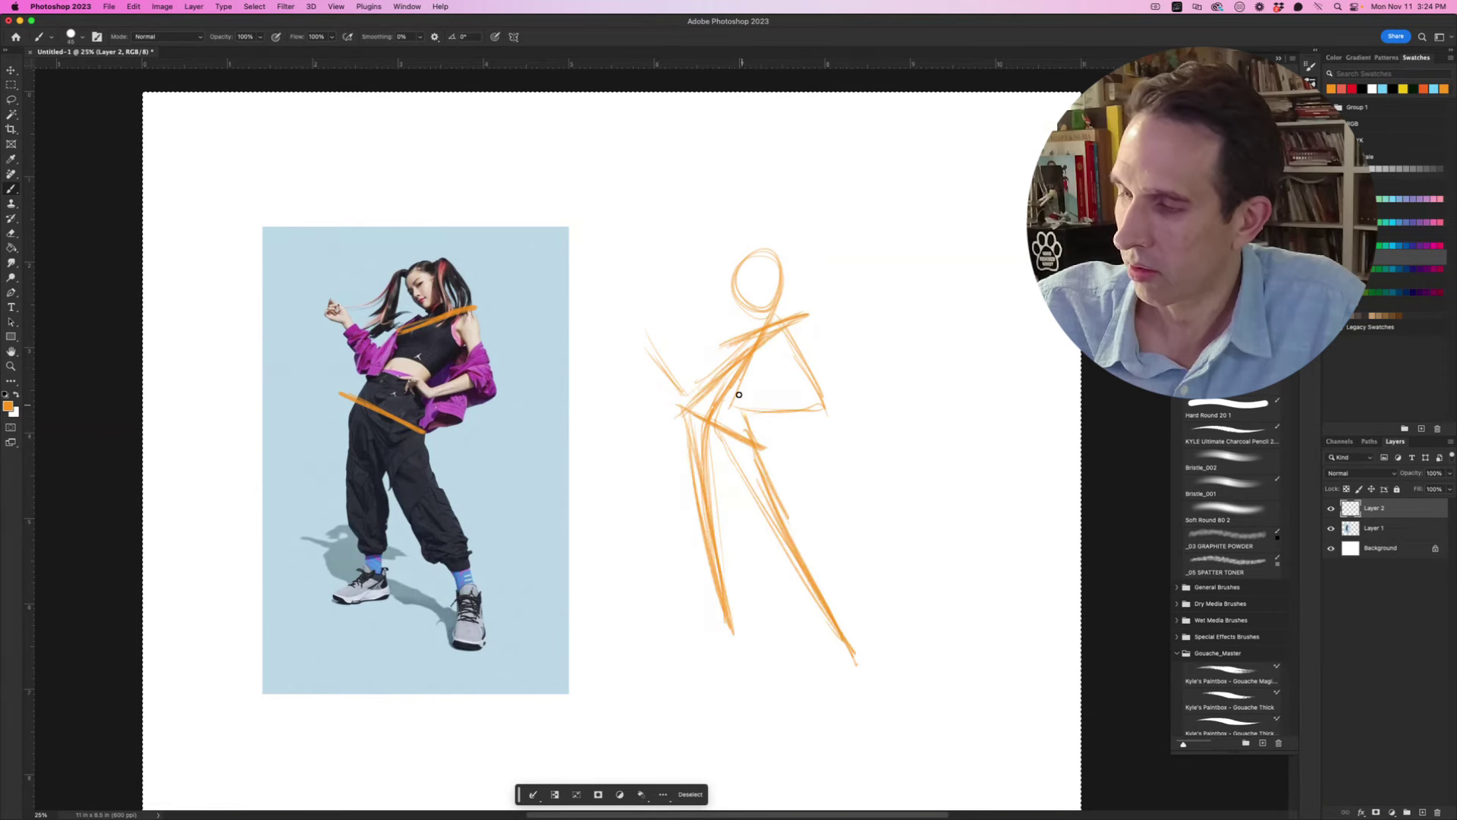
pyautogui.moveTo(737, 386); pyautogui.dragTo(763, 450)
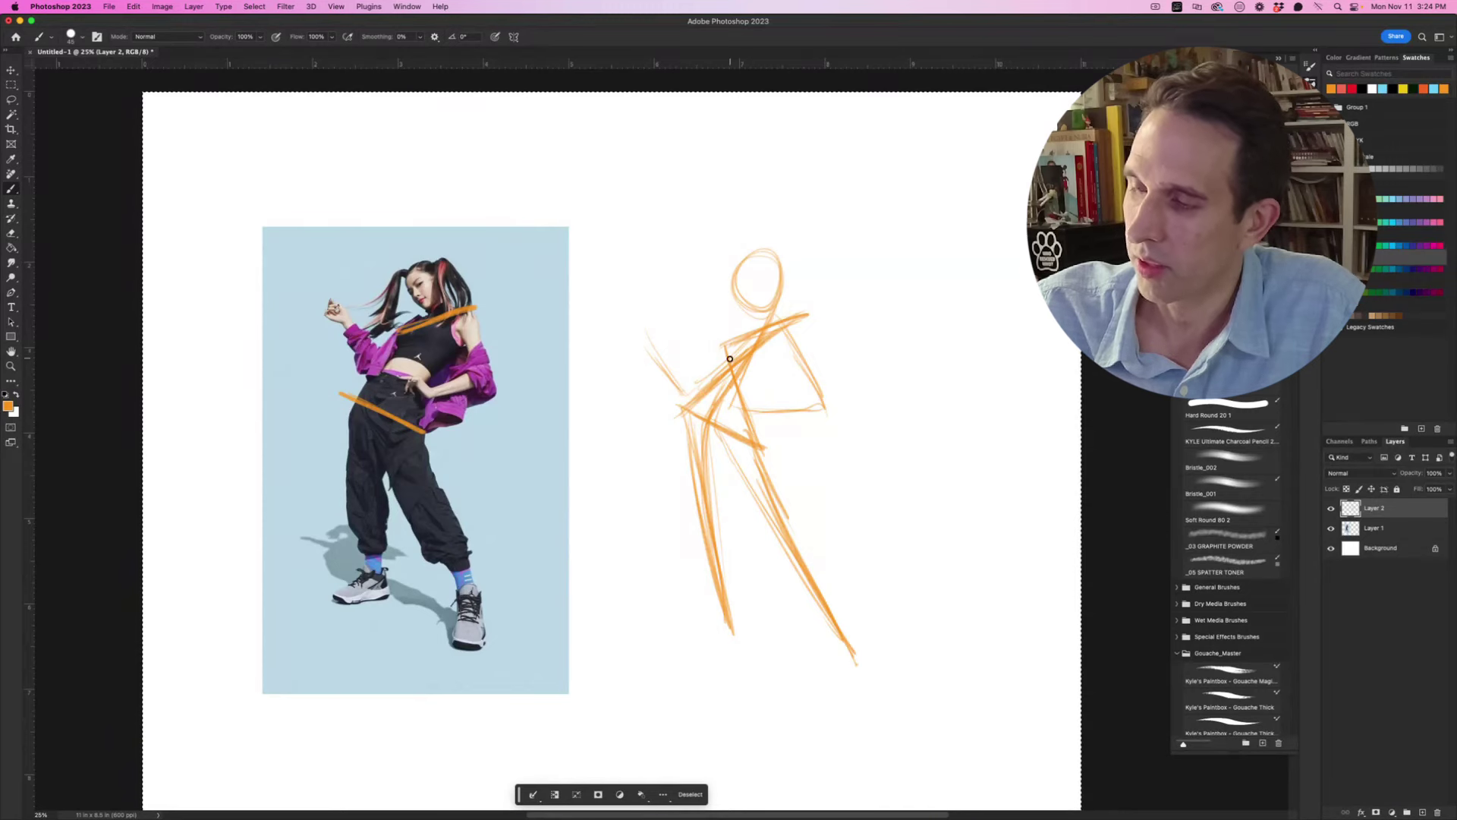
pyautogui.moveTo(797, 327); pyautogui.dragTo(791, 405)
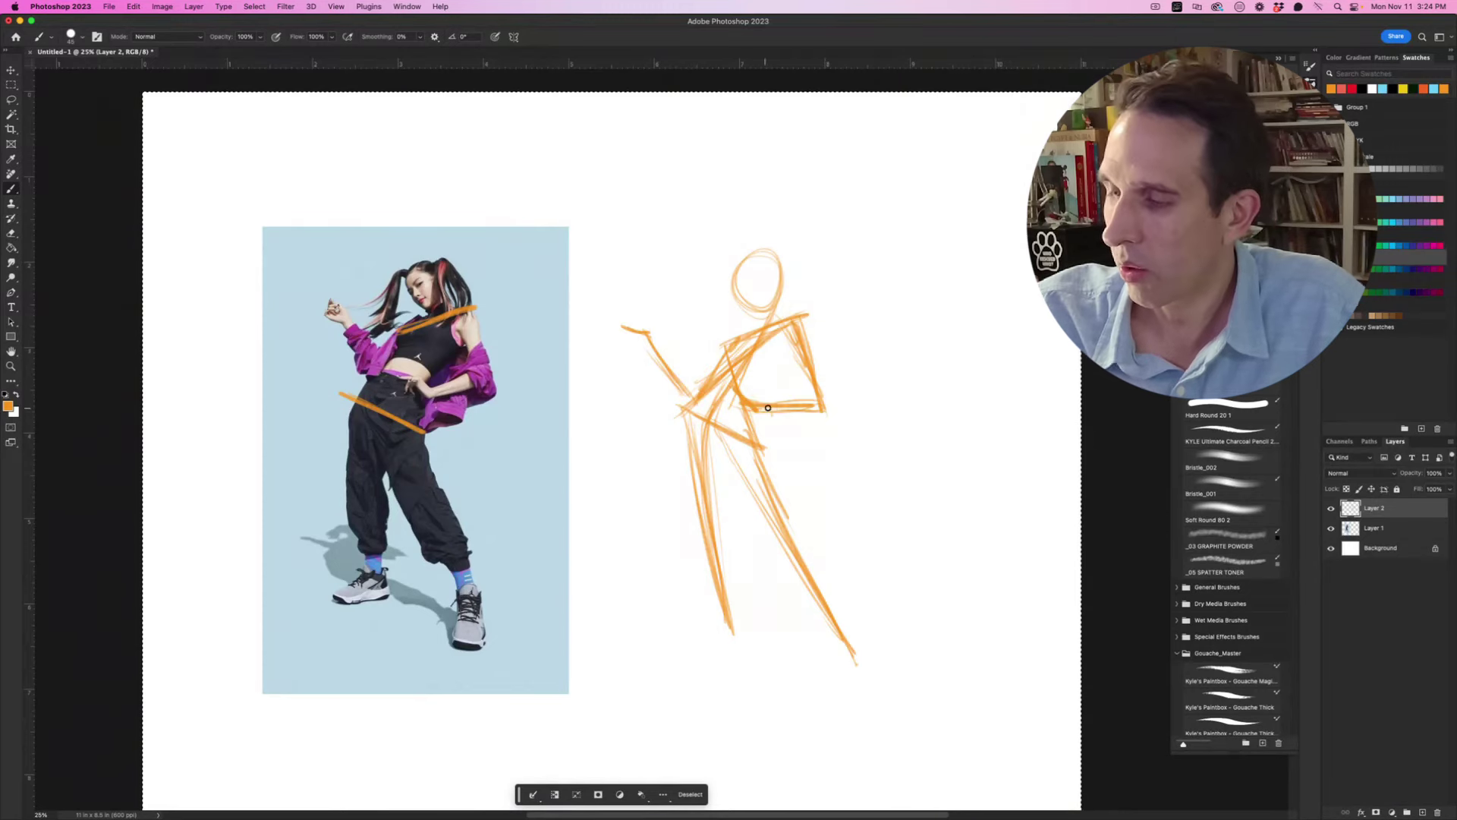
# Step: Rework the gesture's leg lines and add a simple triangular foot at the end of each leg
pyautogui.moveTo(745, 553); pyautogui.dragTo(725, 424)
pyautogui.moveTo(712, 502); pyautogui.dragTo(676, 535)
pyautogui.moveTo(737, 460); pyautogui.dragTo(737, 540)
pyautogui.moveTo(712, 585); pyautogui.dragTo(667, 619)
pyautogui.moveTo(667, 619); pyautogui.dragTo(726, 612)
pyautogui.moveTo(815, 575); pyautogui.dragTo(843, 630)
pyautogui.moveTo(819, 585)
pyautogui.mouseDown()
pyautogui.moveTo(836, 637)
pyautogui.moveTo(819, 662)
pyautogui.mouseUp()
pyautogui.moveTo(827, 620)
pyautogui.mouseDown()
pyautogui.moveTo(821, 638)
pyautogui.moveTo(854, 668)
pyautogui.moveTo(818, 672)
pyautogui.mouseUp()
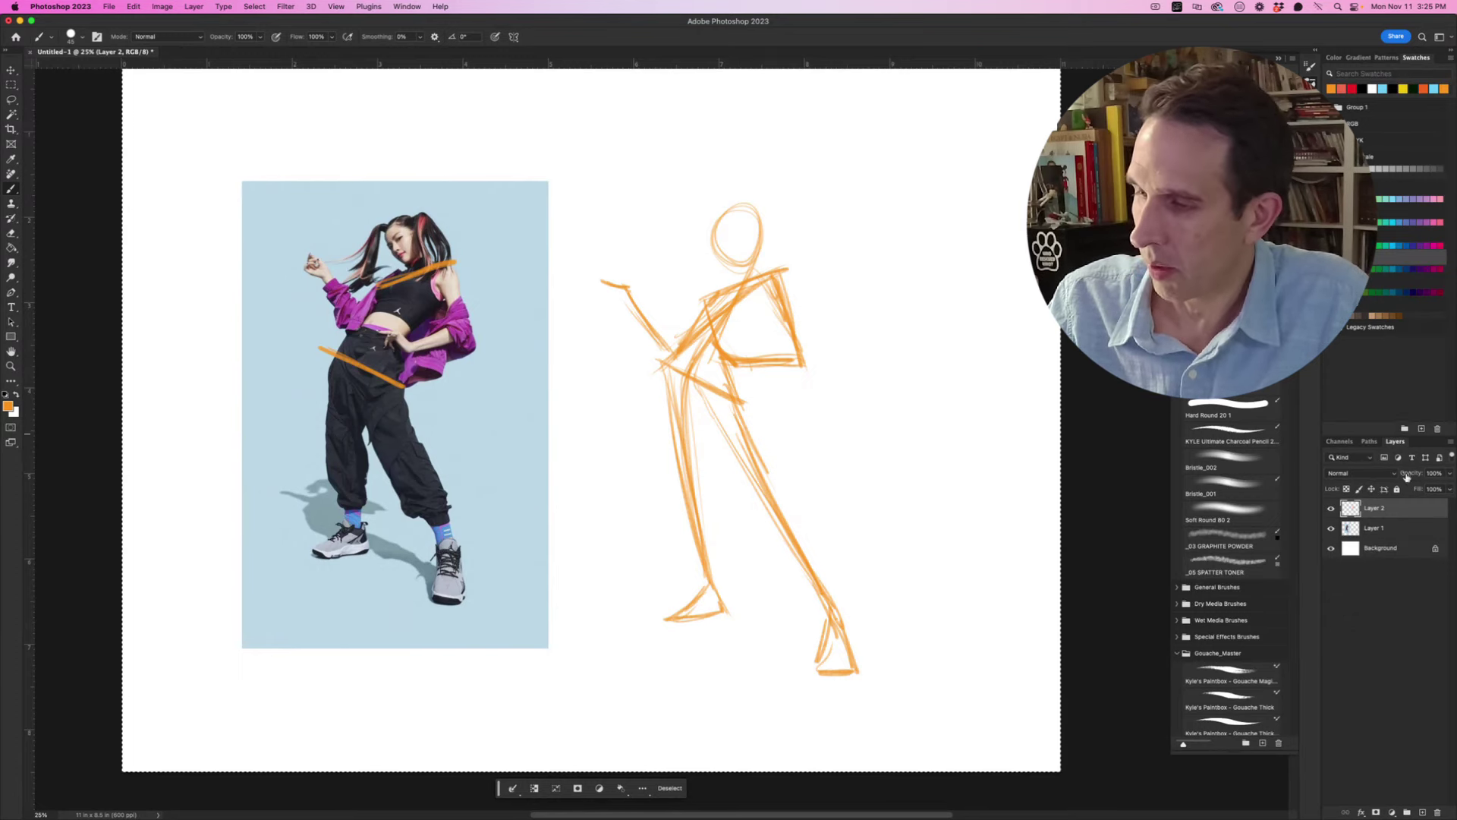
# Step: Lower the gesture layer's opacity to roughly half and add a new layer above it
pyautogui.moveTo(1406, 476); pyautogui.dragTo(1404, 478)
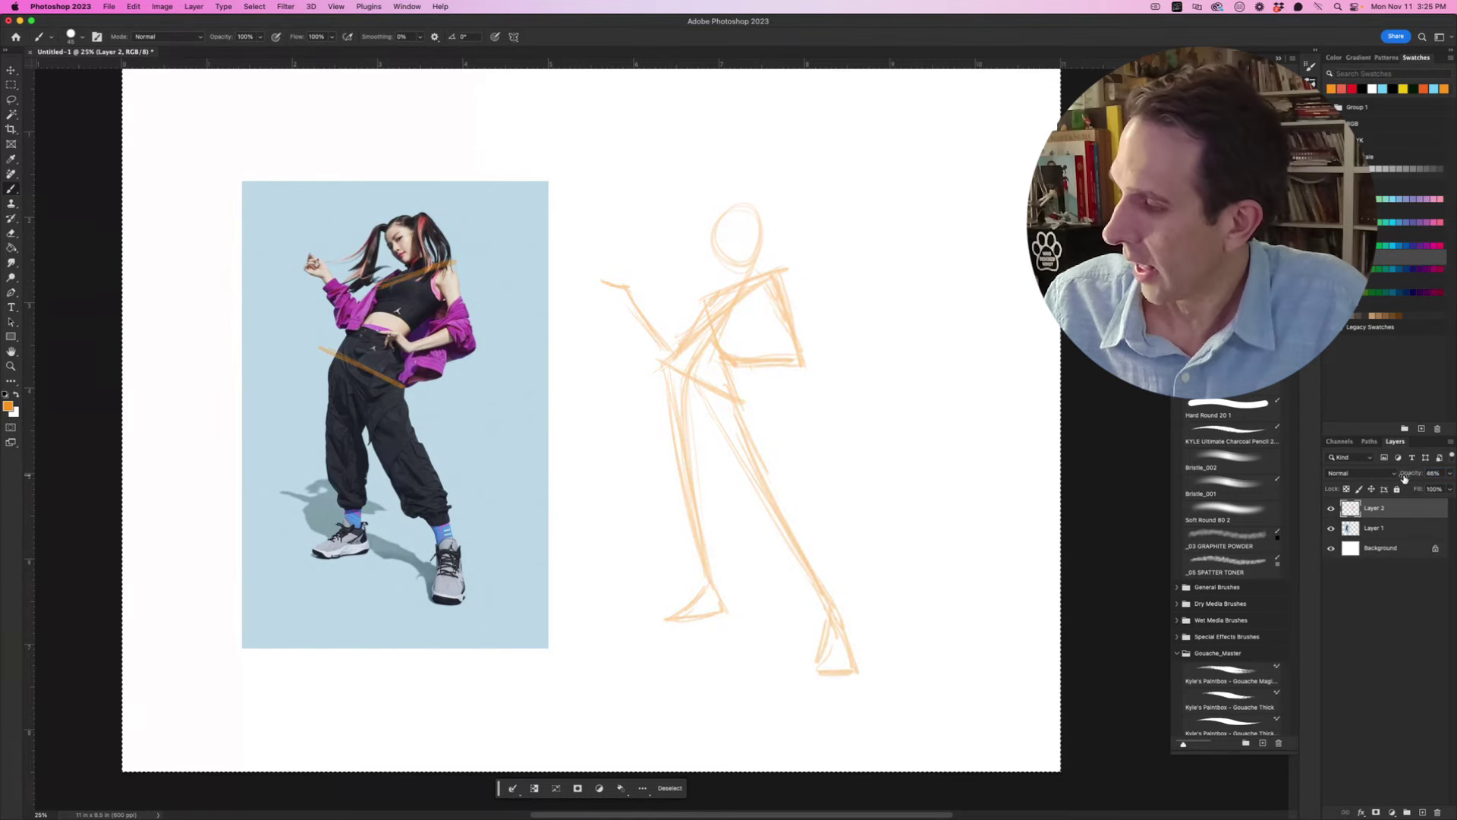
pyautogui.click(1422, 811)
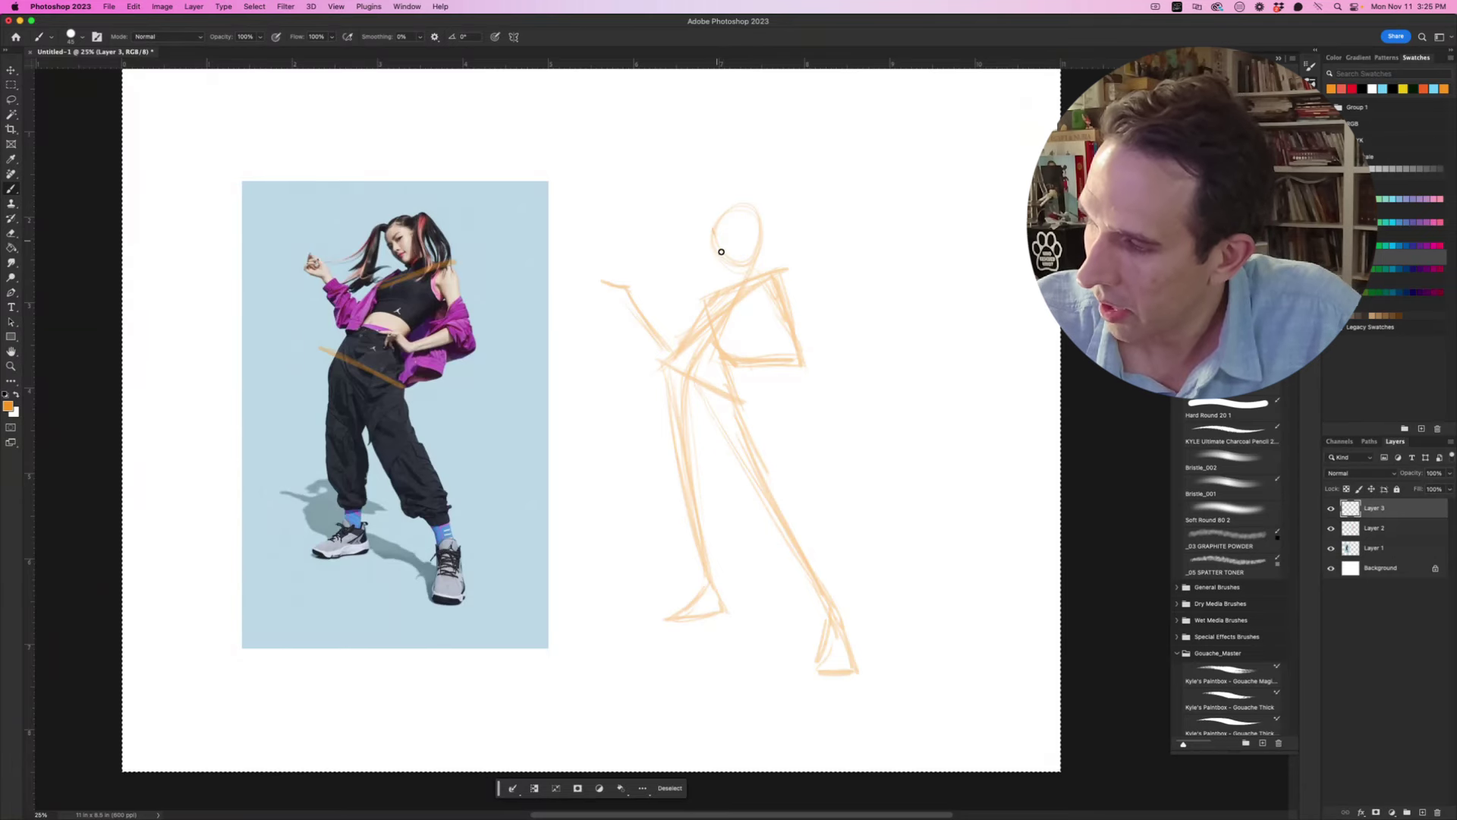
# Step: Draw the head as a tilted box and build a slanted rib cage box below it over the faded gesture
pyautogui.moveTo(711, 228); pyautogui.dragTo(751, 267)
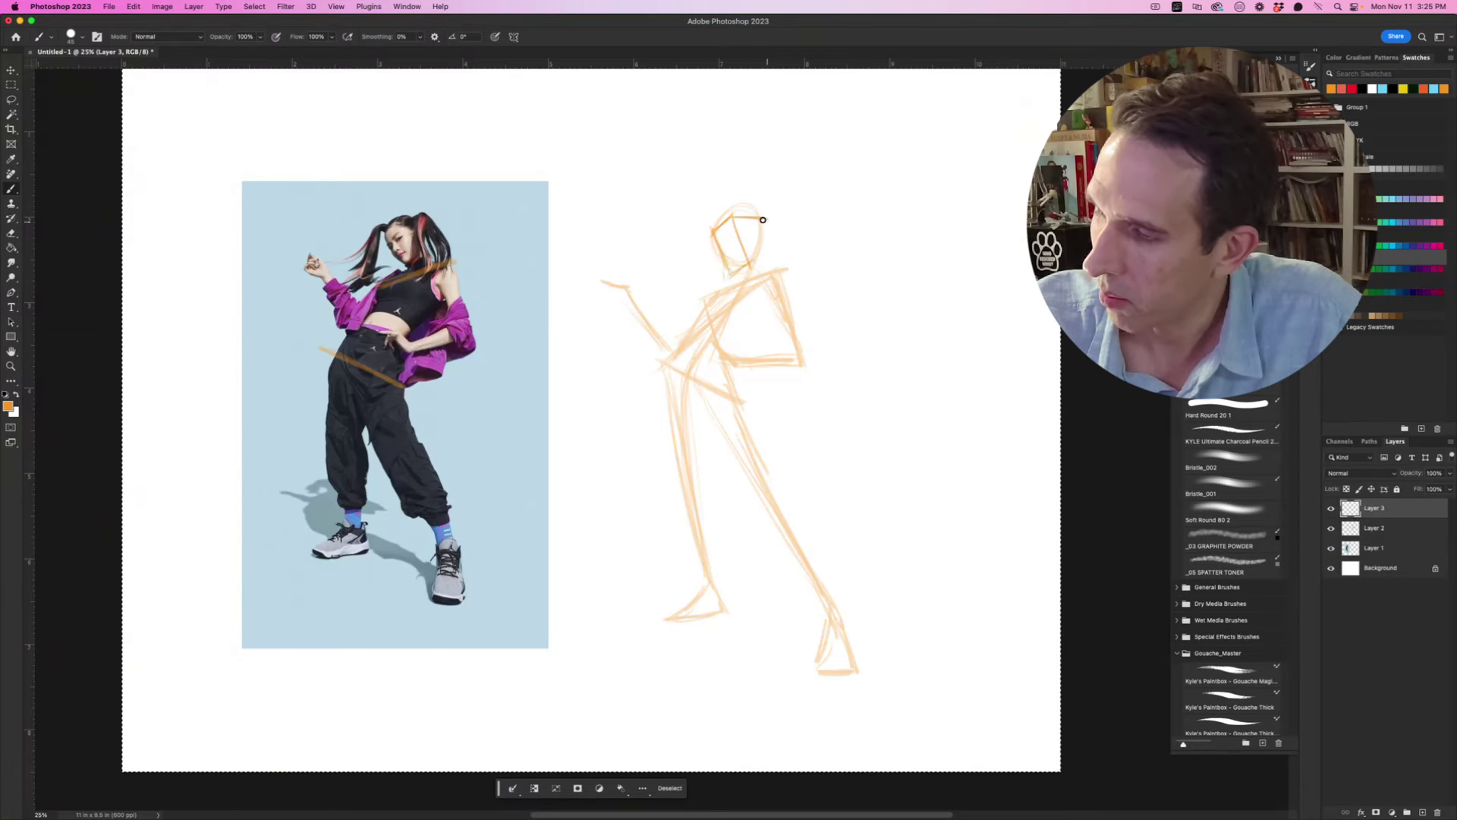
pyautogui.moveTo(763, 217)
pyautogui.mouseDown()
pyautogui.moveTo(774, 258)
pyautogui.moveTo(735, 276)
pyautogui.moveTo(761, 218)
pyautogui.mouseUp()
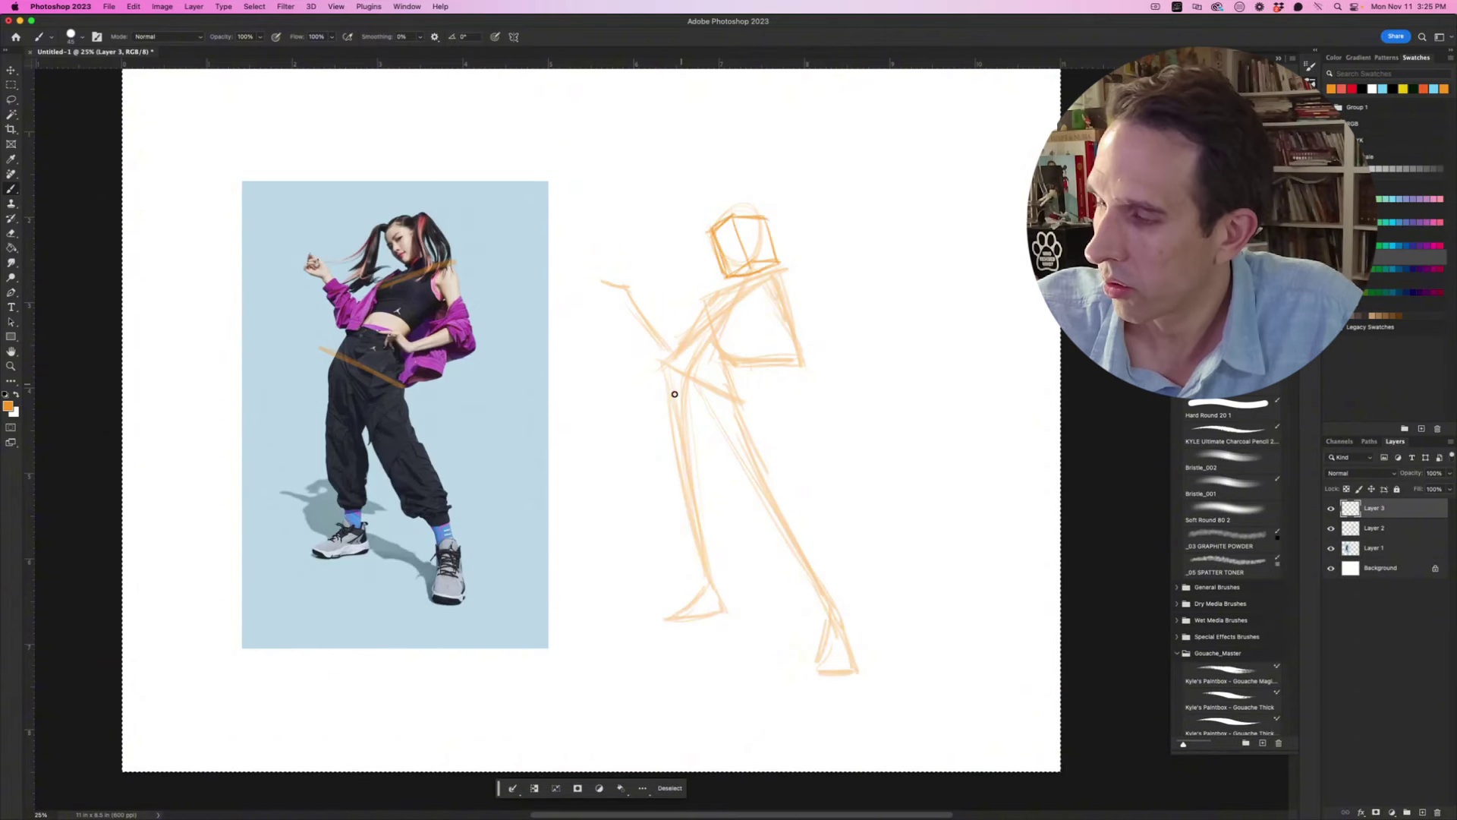
pyautogui.moveTo(720, 293)
pyautogui.mouseDown()
pyautogui.moveTo(762, 275)
pyautogui.moveTo(745, 297)
pyautogui.moveTo(771, 277)
pyautogui.moveTo(734, 332)
pyautogui.moveTo(684, 343)
pyautogui.mouseUp()
pyautogui.moveTo(686, 340); pyautogui.dragTo(733, 341)
pyautogui.moveTo(771, 277)
pyautogui.mouseDown()
pyautogui.moveTo(782, 288)
pyautogui.moveTo(750, 353)
pyautogui.mouseUp()
pyautogui.moveTo(732, 338)
pyautogui.mouseDown()
pyautogui.moveTo(697, 363)
pyautogui.moveTo(748, 360)
pyautogui.moveTo(782, 302)
pyautogui.moveTo(772, 275)
pyautogui.moveTo(733, 339)
pyautogui.mouseUp()
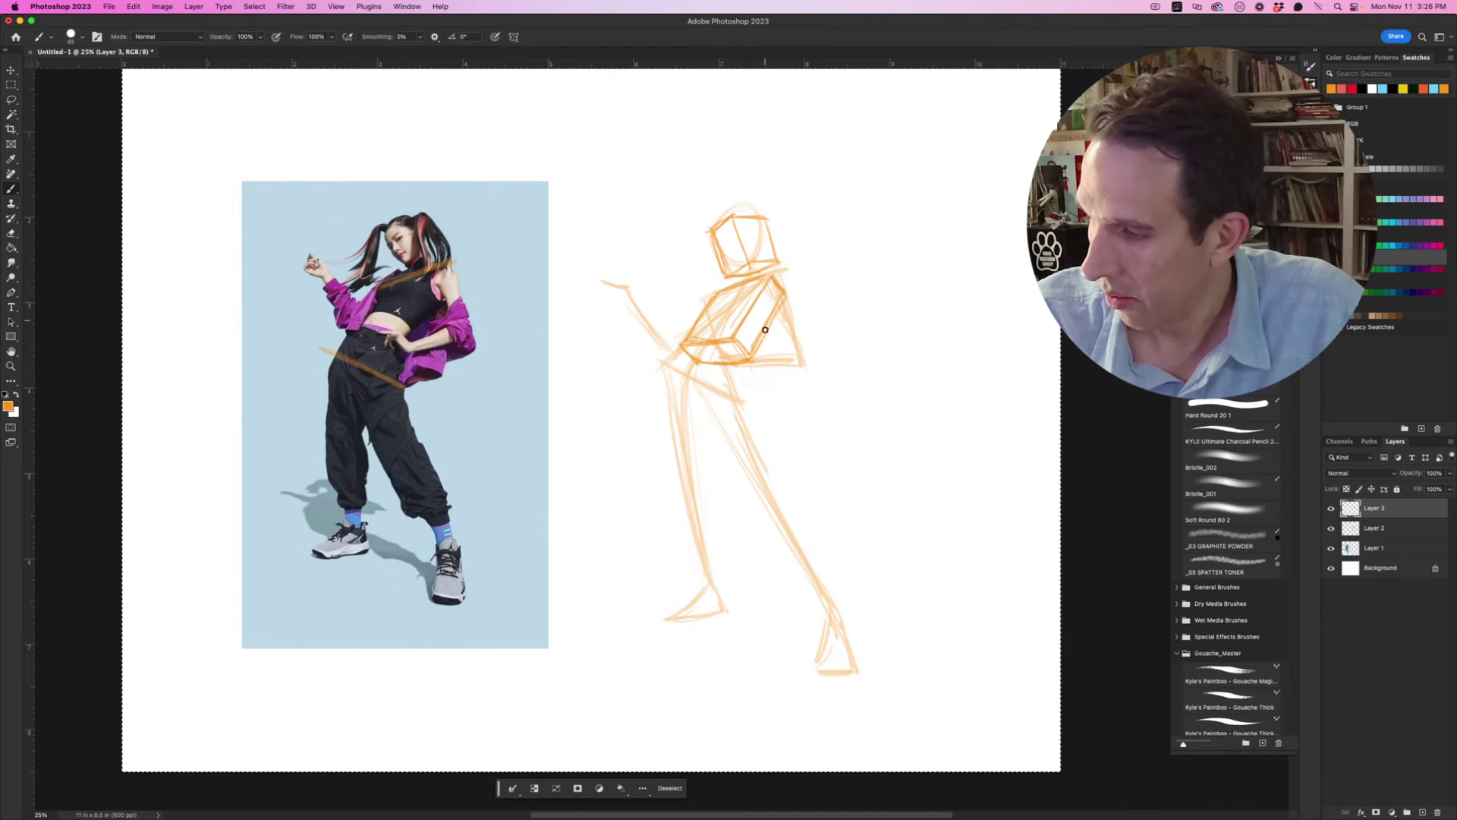
# Step: Erase the lower part of the rib cage box to shorten it, and draw a tilted pelvis box beneath it
pyautogui.press('e')
pyautogui.moveTo(764, 333)
pyautogui.mouseDown()
pyautogui.moveTo(785, 300)
pyautogui.moveTo(744, 343)
pyautogui.moveTo(677, 349)
pyautogui.moveTo(763, 319)
pyautogui.moveTo(688, 331)
pyautogui.moveTo(790, 300)
pyautogui.moveTo(706, 299)
pyautogui.moveTo(725, 352)
pyautogui.mouseUp()
pyautogui.press('b')
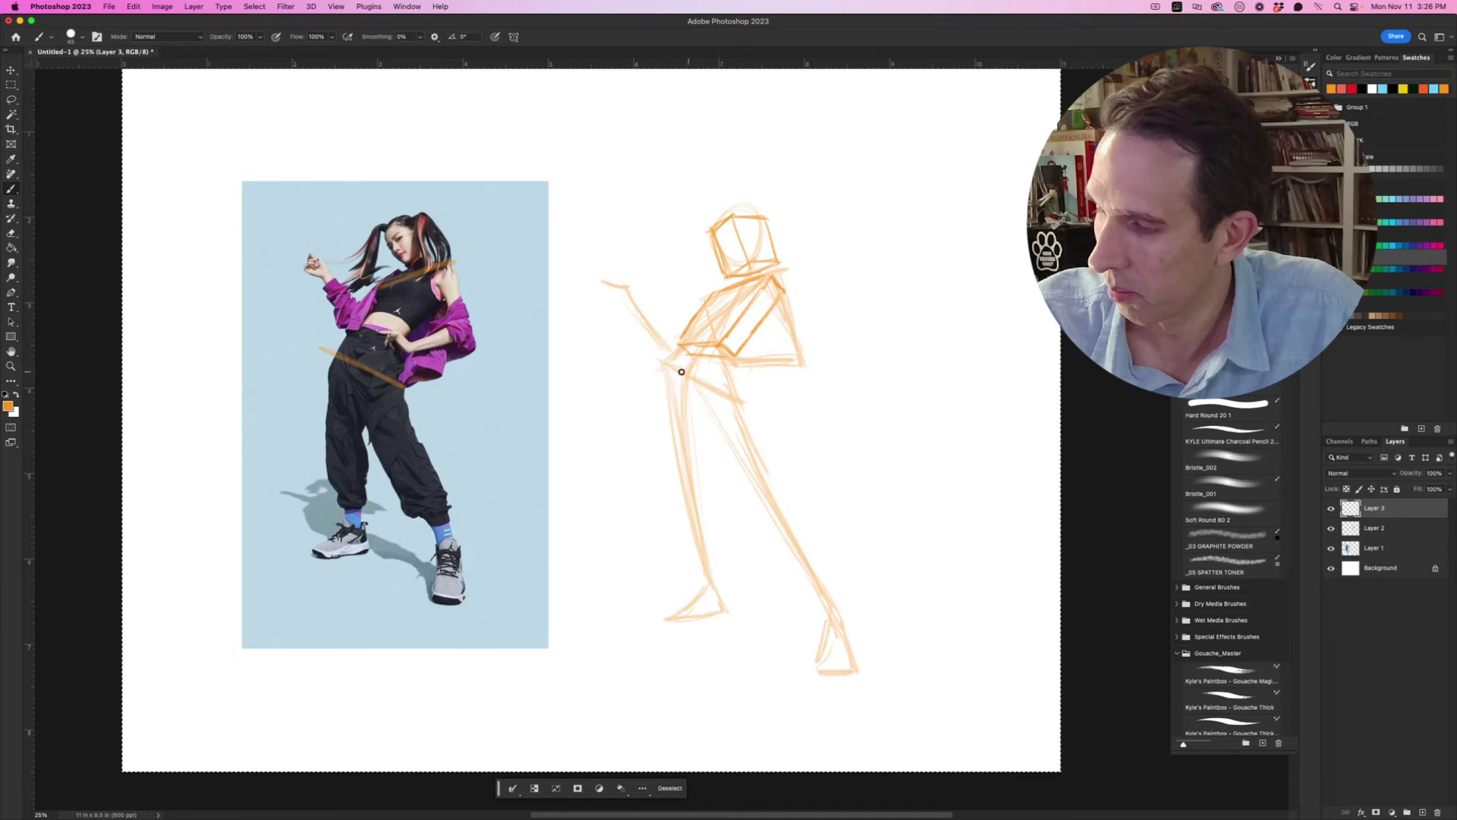
pyautogui.moveTo(726, 375)
pyautogui.mouseDown()
pyautogui.moveTo(664, 365)
pyautogui.moveTo(674, 396)
pyautogui.moveTo(740, 365)
pyautogui.moveTo(694, 374)
pyautogui.moveTo(751, 279)
pyautogui.mouseUp()
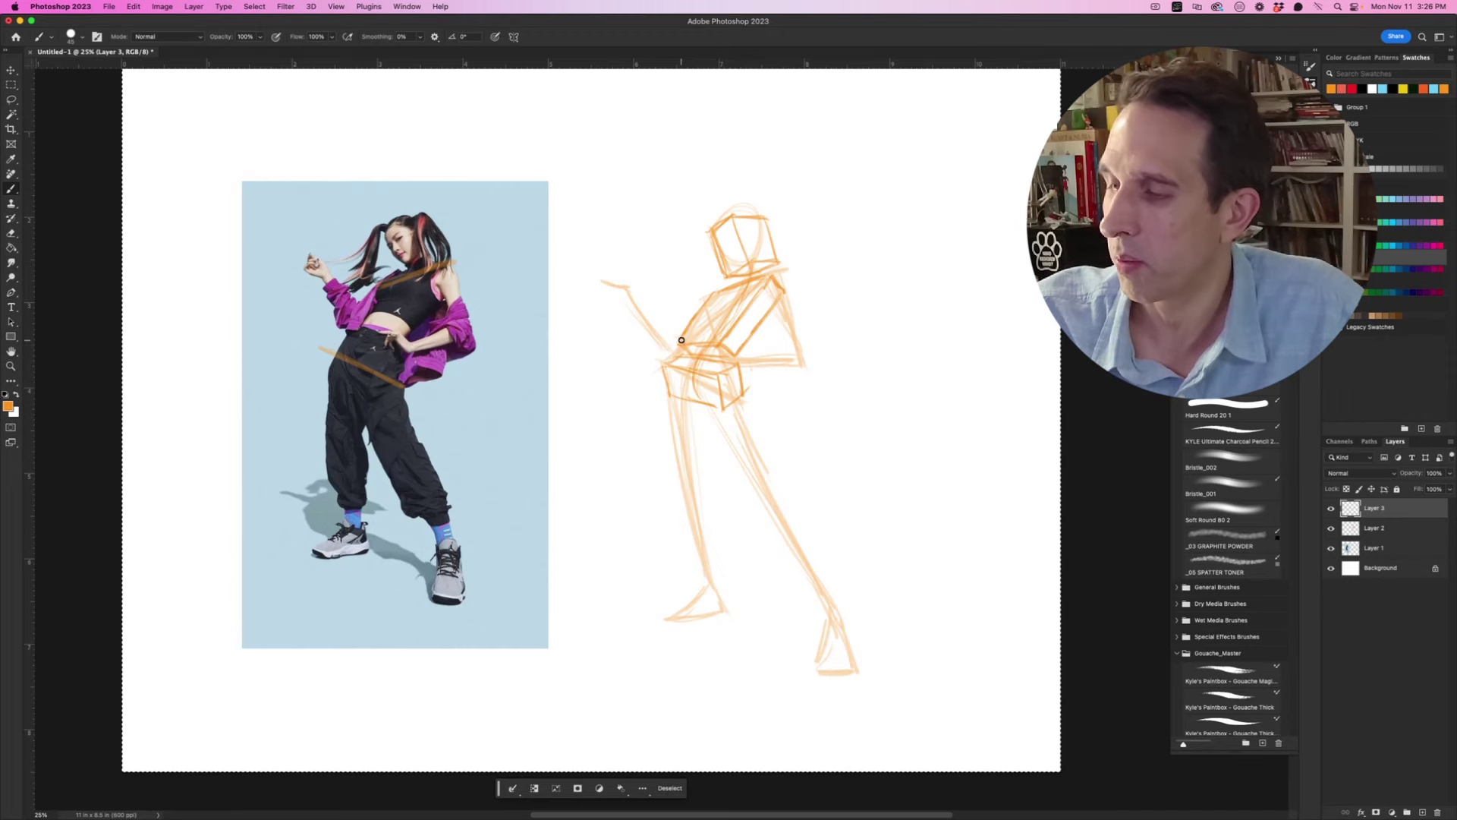
# Step: Reinforce the sides of the rib cage box and draw a circle for each shoulder joint
pyautogui.moveTo(683, 337); pyautogui.dragTo(713, 305)
pyautogui.moveTo(736, 357)
pyautogui.mouseDown()
pyautogui.moveTo(776, 305)
pyautogui.moveTo(746, 354)
pyautogui.mouseUp()
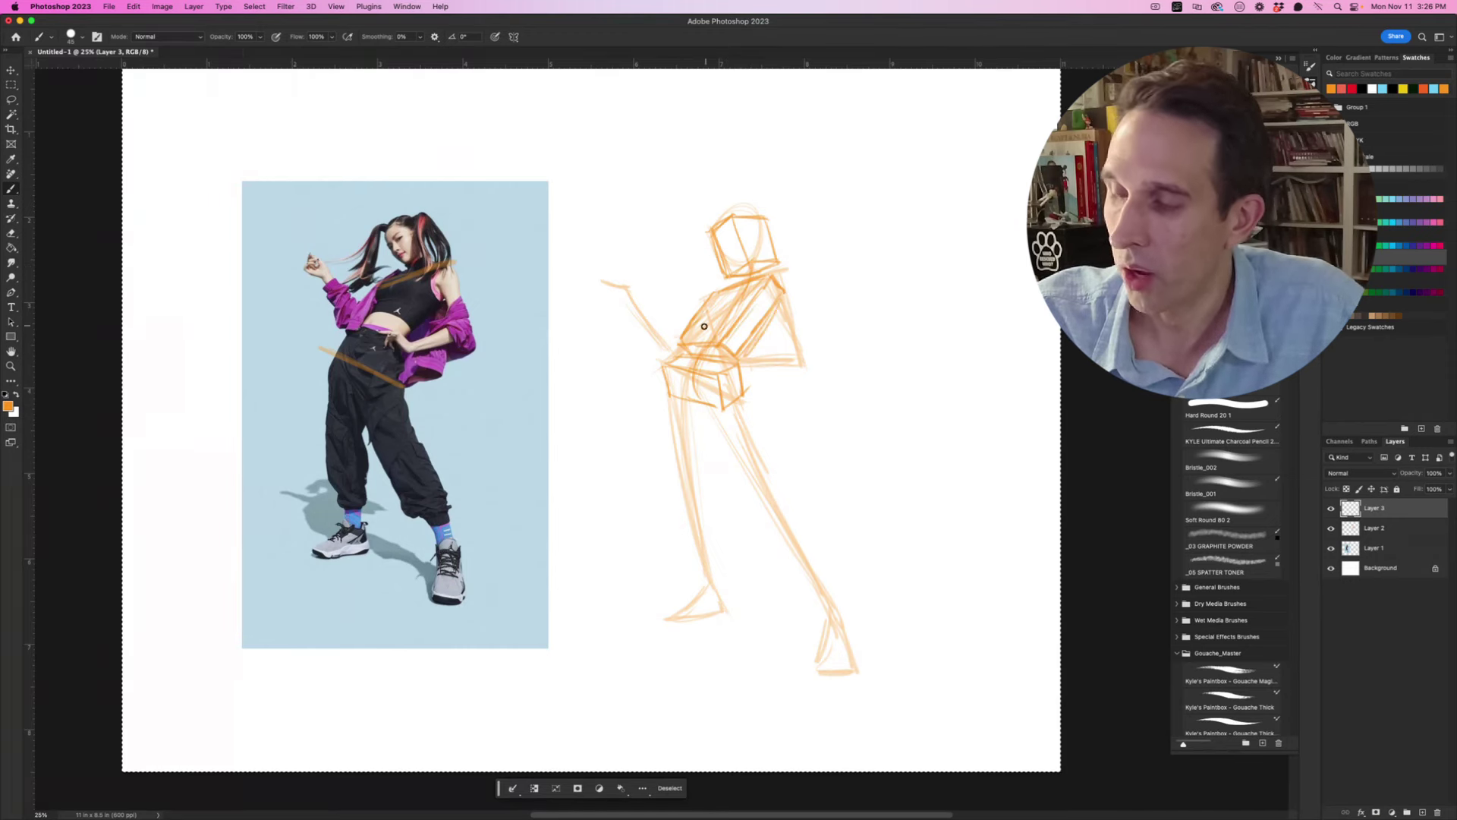
pyautogui.moveTo(716, 287); pyautogui.dragTo(681, 339)
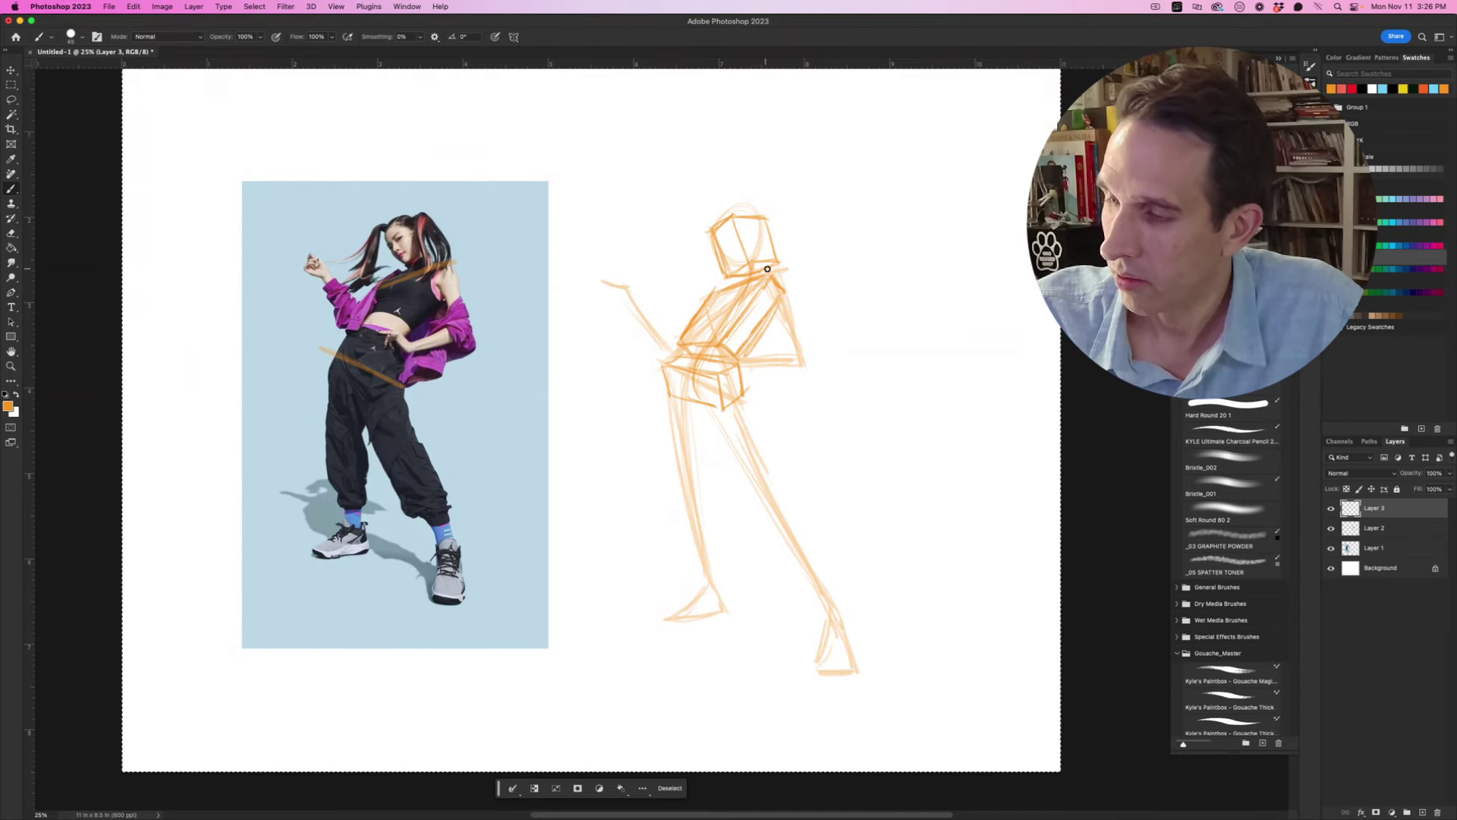
pyautogui.moveTo(779, 281)
pyautogui.mouseDown()
pyautogui.moveTo(765, 304)
pyautogui.moveTo(789, 289)
pyautogui.moveTo(778, 277)
pyautogui.mouseUp()
pyautogui.moveTo(719, 298); pyautogui.dragTo(700, 305)
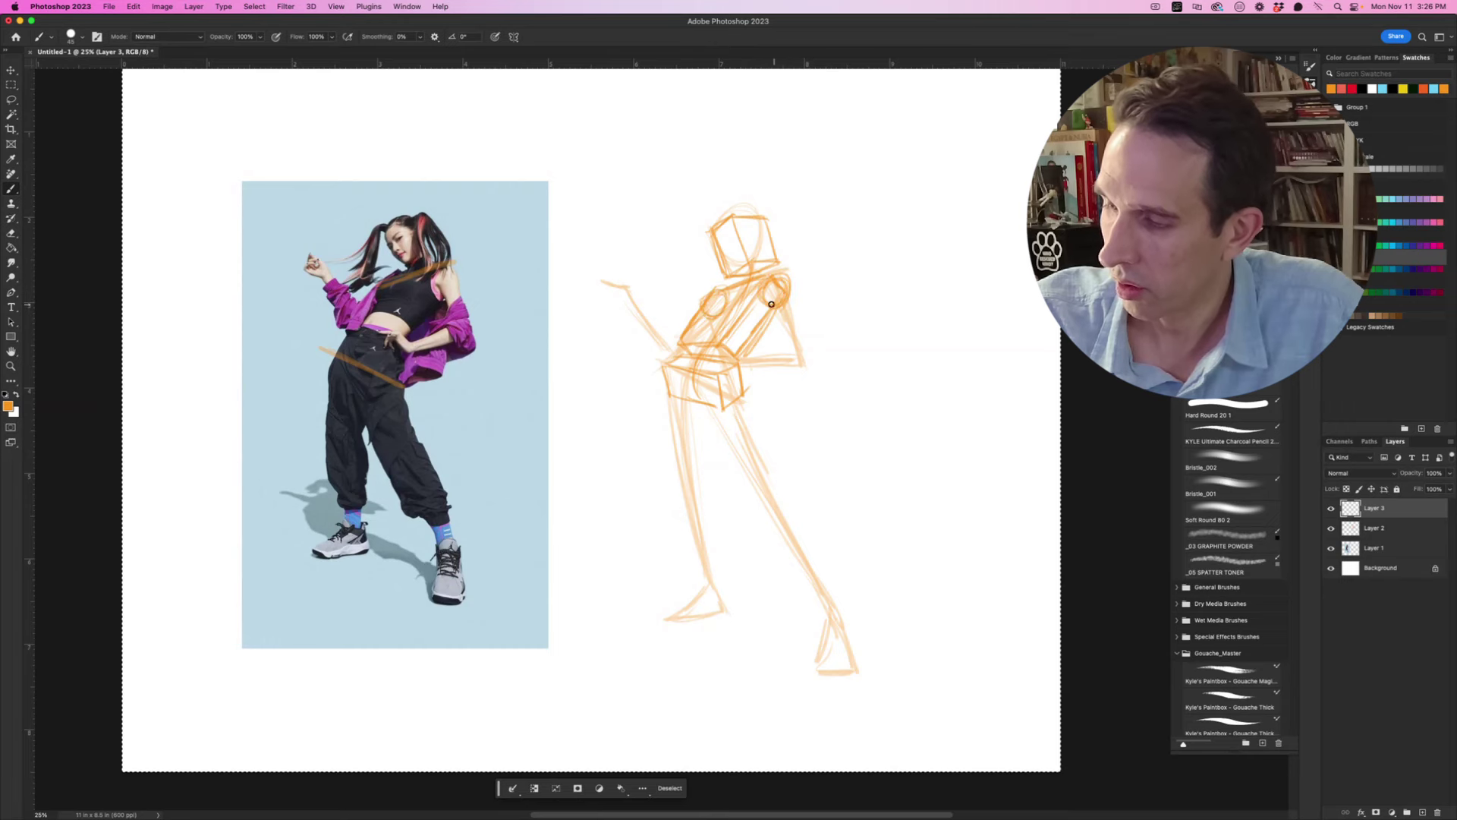
# Step: Construct both legs with circles at the hips and knees, and tapered cylinders for the thighs and lower legs
pyautogui.moveTo(706, 375)
pyautogui.mouseDown()
pyautogui.moveTo(694, 408)
pyautogui.moveTo(690, 373)
pyautogui.mouseUp()
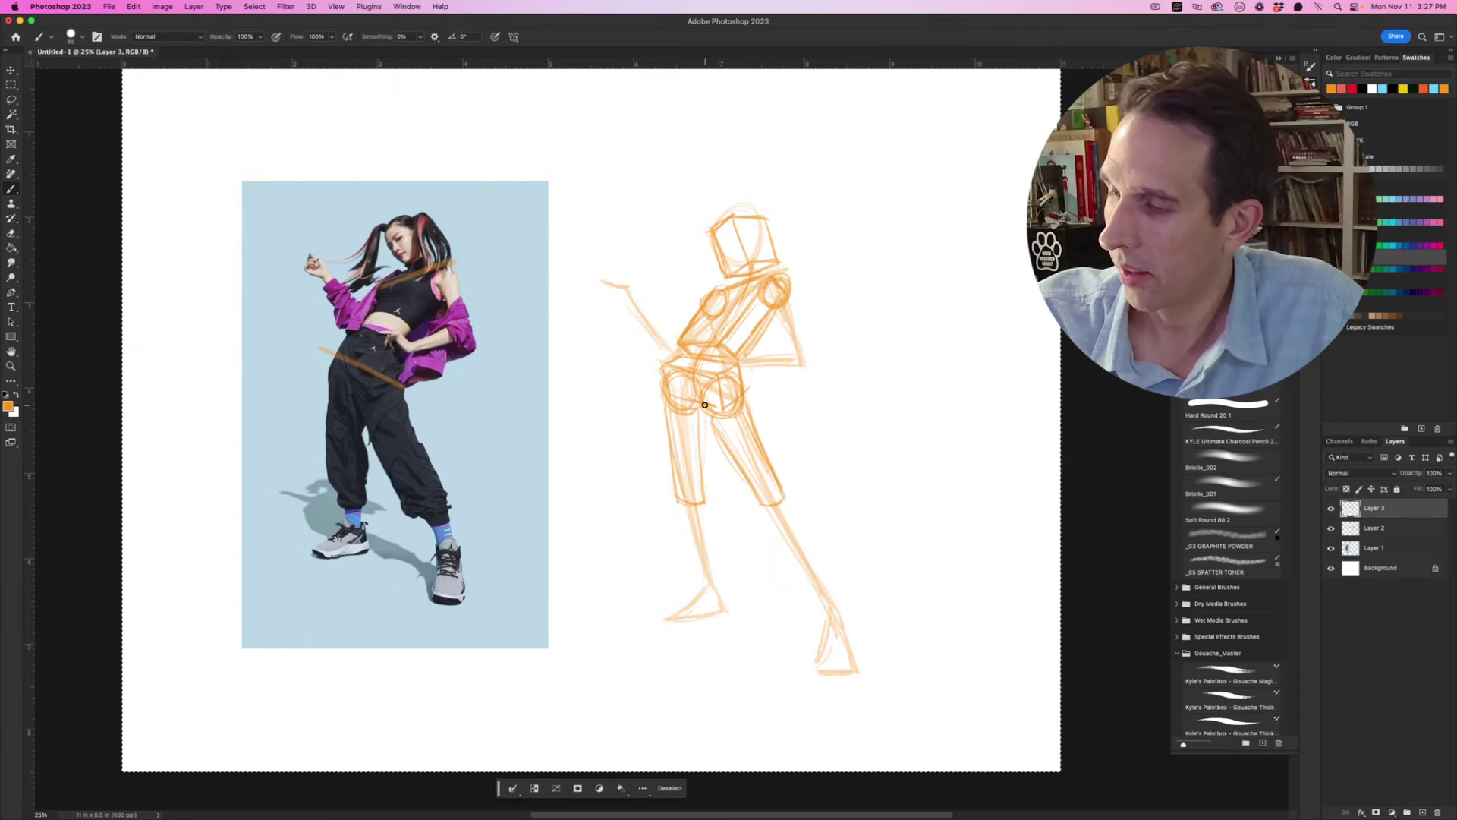
pyautogui.moveTo(705, 406); pyautogui.dragTo(709, 505)
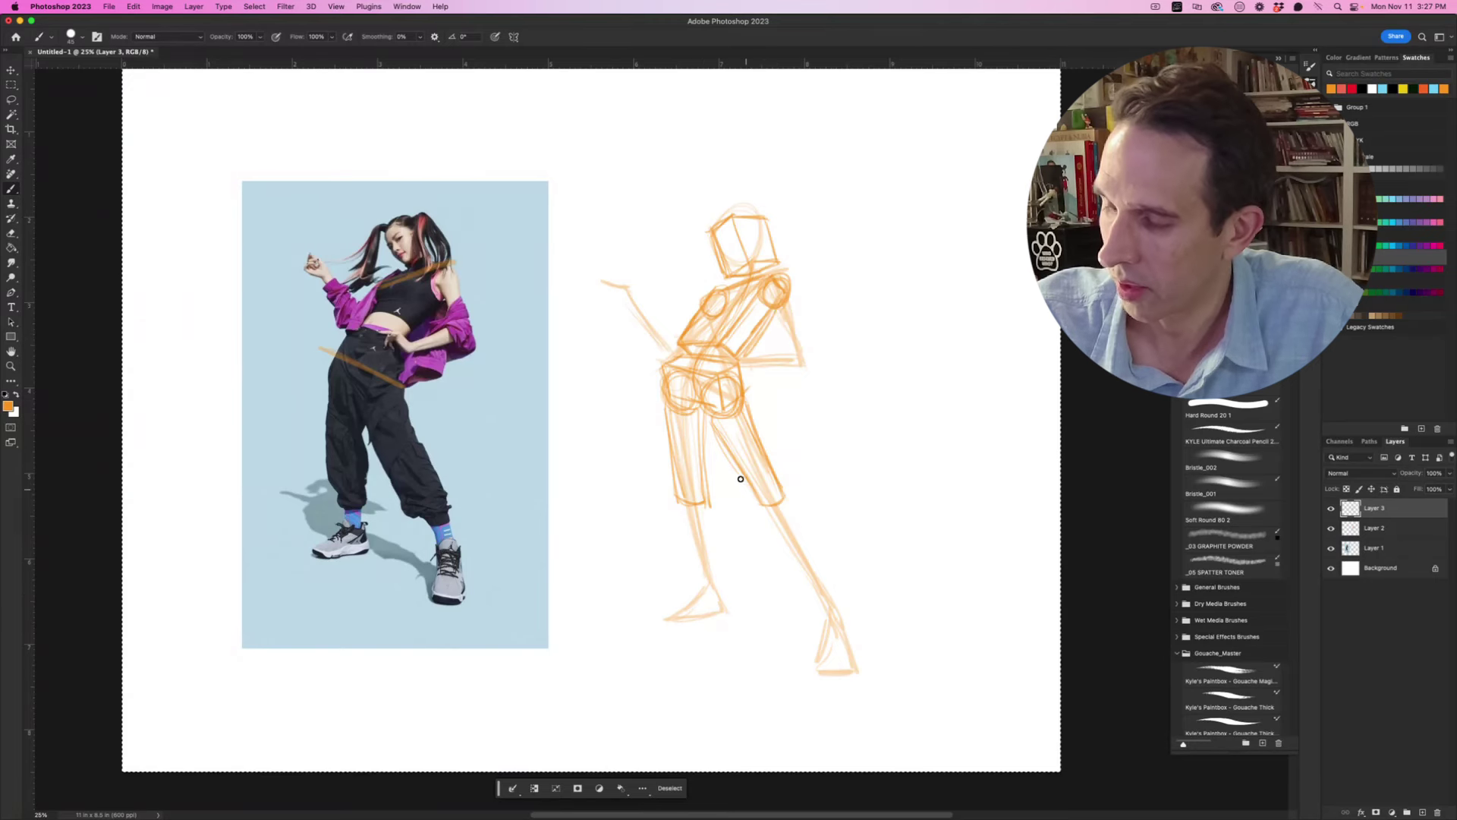
pyautogui.moveTo(700, 525)
pyautogui.mouseDown()
pyautogui.moveTo(712, 581)
pyautogui.moveTo(685, 508)
pyautogui.moveTo(700, 574)
pyautogui.moveTo(701, 522)
pyautogui.mouseUp()
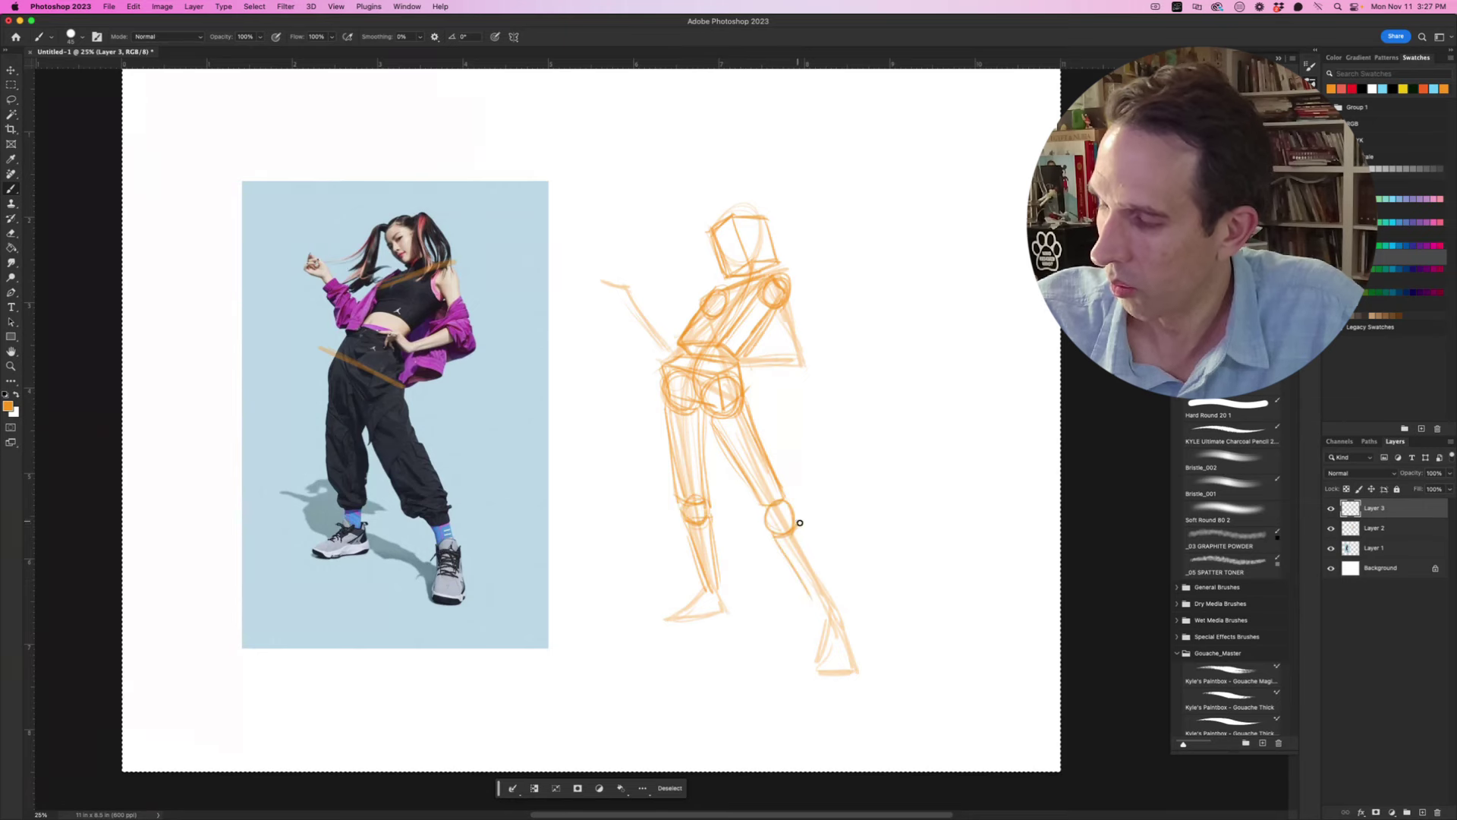
pyautogui.moveTo(798, 520)
pyautogui.mouseDown()
pyautogui.moveTo(800, 566)
pyautogui.moveTo(838, 620)
pyautogui.mouseUp()
pyautogui.moveTo(804, 566); pyautogui.dragTo(837, 621)
pyautogui.moveTo(772, 529); pyautogui.dragTo(841, 606)
pyautogui.moveTo(799, 519); pyautogui.dragTo(768, 517)
# Step: Construct the bent arms as tapered cylinders, with a simple raised hand and wedge-shaped feet
pyautogui.moveTo(787, 288); pyautogui.dragTo(802, 345)
pyautogui.moveTo(774, 310)
pyautogui.mouseDown()
pyautogui.moveTo(791, 358)
pyautogui.moveTo(813, 360)
pyautogui.mouseUp()
pyautogui.moveTo(789, 349)
pyautogui.mouseDown()
pyautogui.moveTo(743, 361)
pyautogui.moveTo(803, 367)
pyautogui.moveTo(812, 338)
pyautogui.moveTo(737, 360)
pyautogui.moveTo(730, 339)
pyautogui.mouseUp()
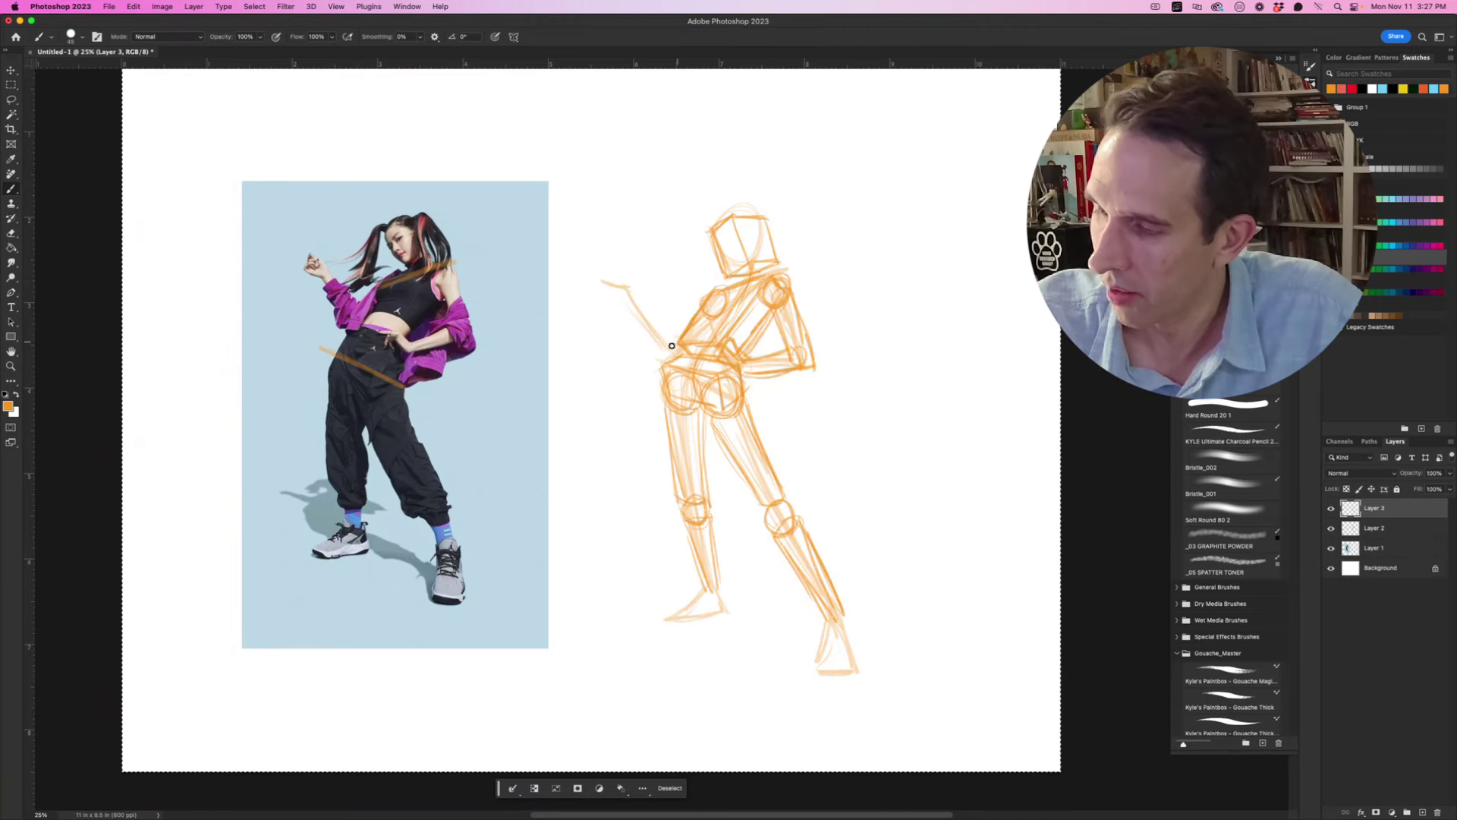
pyautogui.moveTo(670, 349)
pyautogui.mouseDown()
pyautogui.moveTo(630, 293)
pyautogui.moveTo(646, 307)
pyautogui.moveTo(605, 293)
pyautogui.moveTo(642, 291)
pyautogui.mouseUp()
pyautogui.moveTo(820, 624); pyautogui.dragTo(863, 673)
pyautogui.moveTo(663, 620)
pyautogui.mouseDown()
pyautogui.moveTo(699, 605)
pyautogui.moveTo(704, 620)
pyautogui.mouseUp()
pyautogui.moveTo(826, 659); pyautogui.dragTo(851, 656)
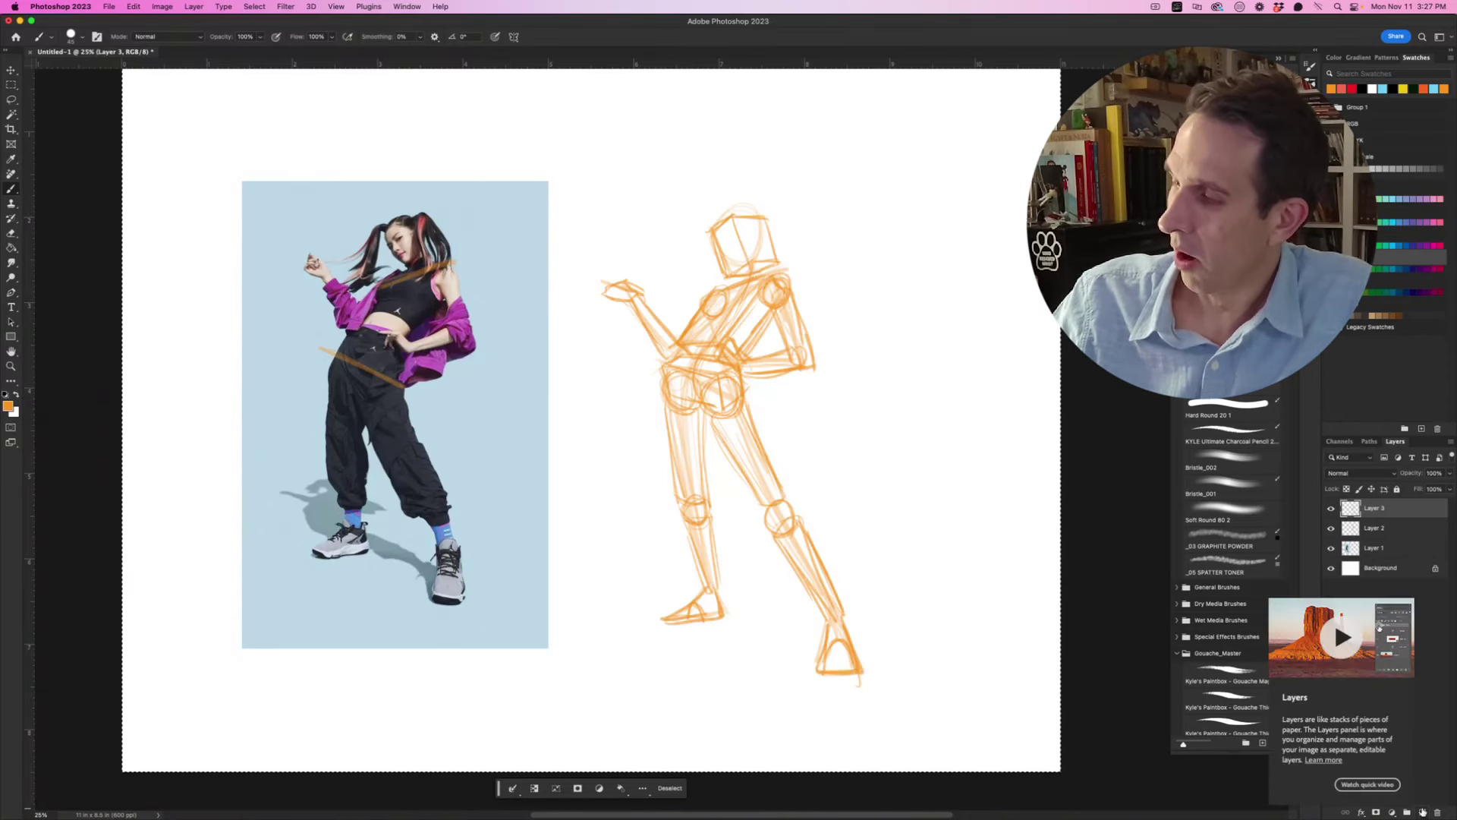
# Step: Add a new layer above the construction drawing and lower Layer 3's opacity to 60%
pyautogui.click(1422, 812)
pyautogui.click(1389, 527)
pyautogui.moveTo(1426, 473); pyautogui.dragTo(1401, 475)
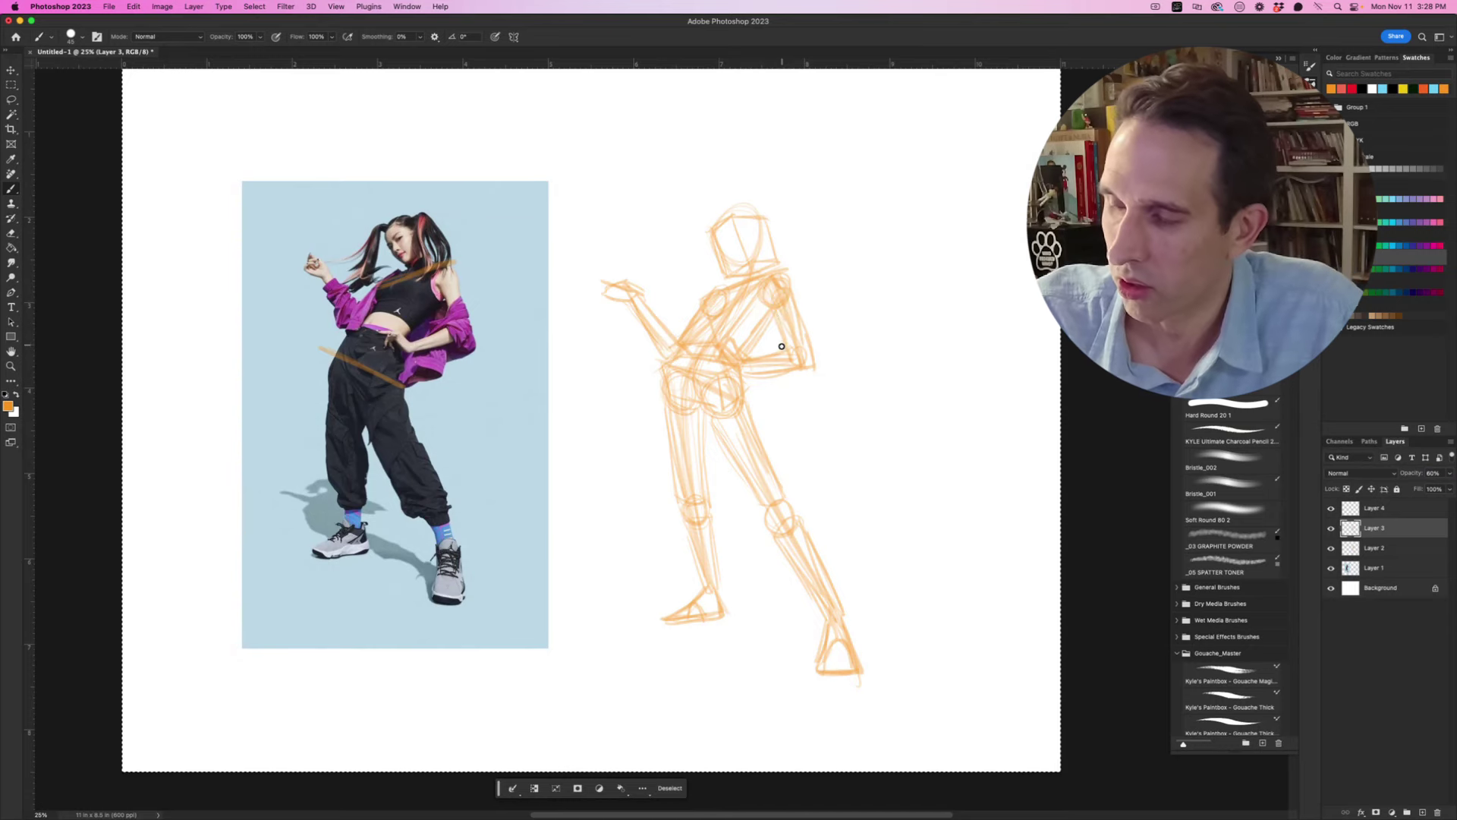
# Step: On Layer 4, outline the rounded head with its ear, the neck, and an egg-shaped rib cage over the construction
pyautogui.keyDown('super'); pyautogui.click(783, 305); pyautogui.keyUp('super')
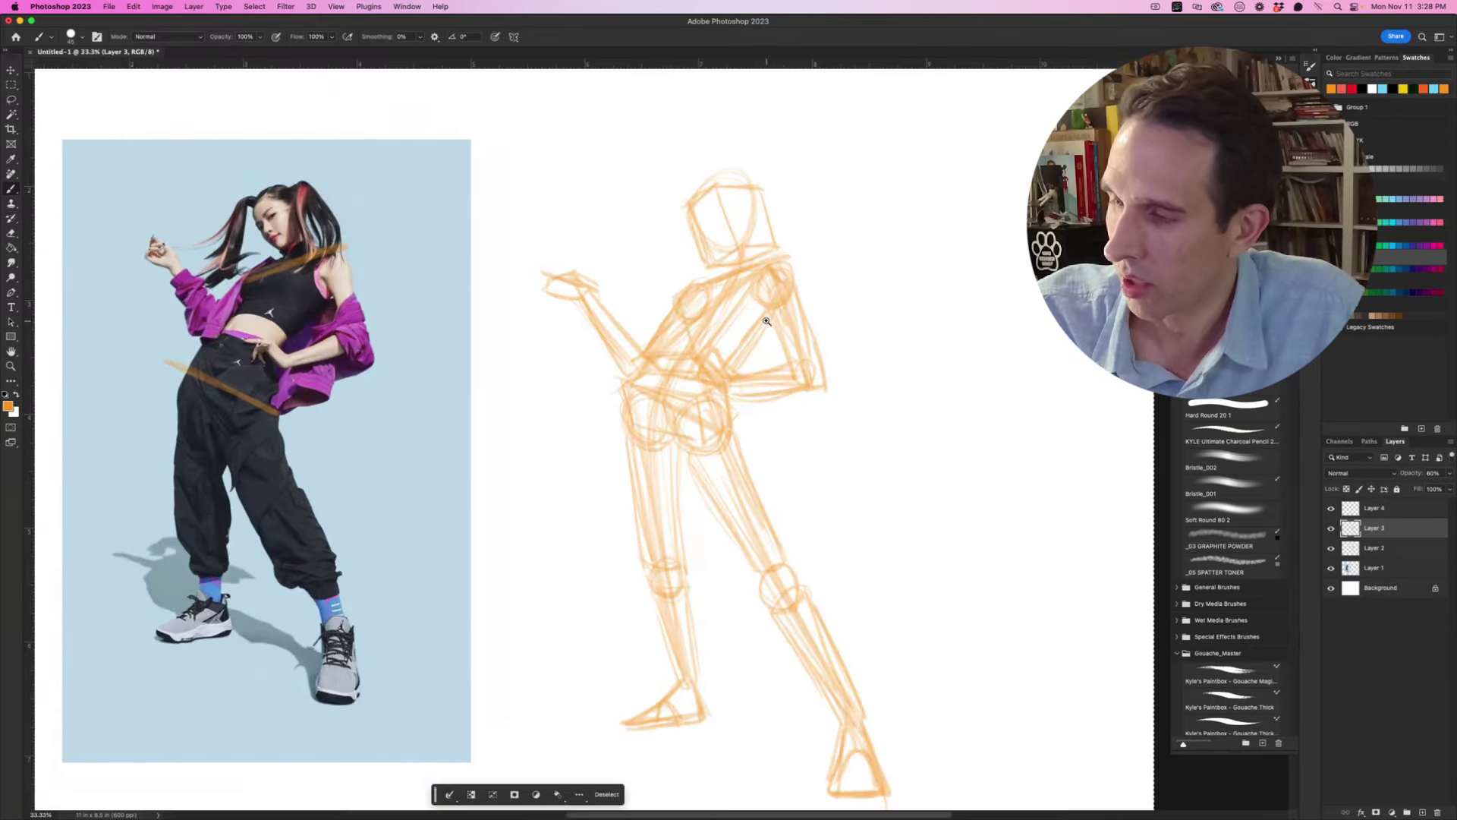
pyautogui.moveTo(762, 370); pyautogui.dragTo(742, 326)
pyautogui.hotkey('alt', ']')
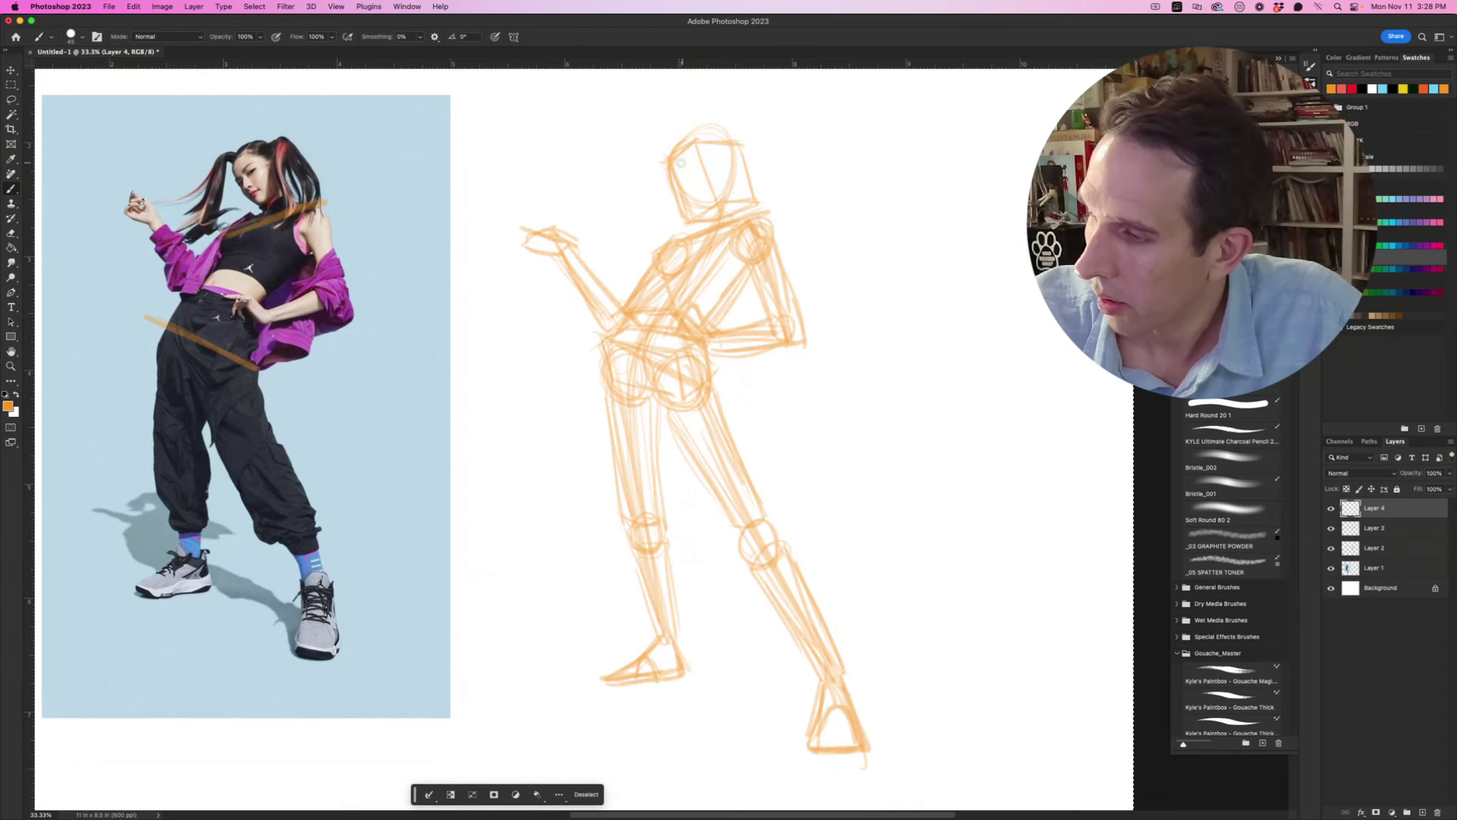
pyautogui.moveTo(684, 143)
pyautogui.mouseDown()
pyautogui.moveTo(730, 146)
pyautogui.moveTo(693, 135)
pyautogui.mouseUp()
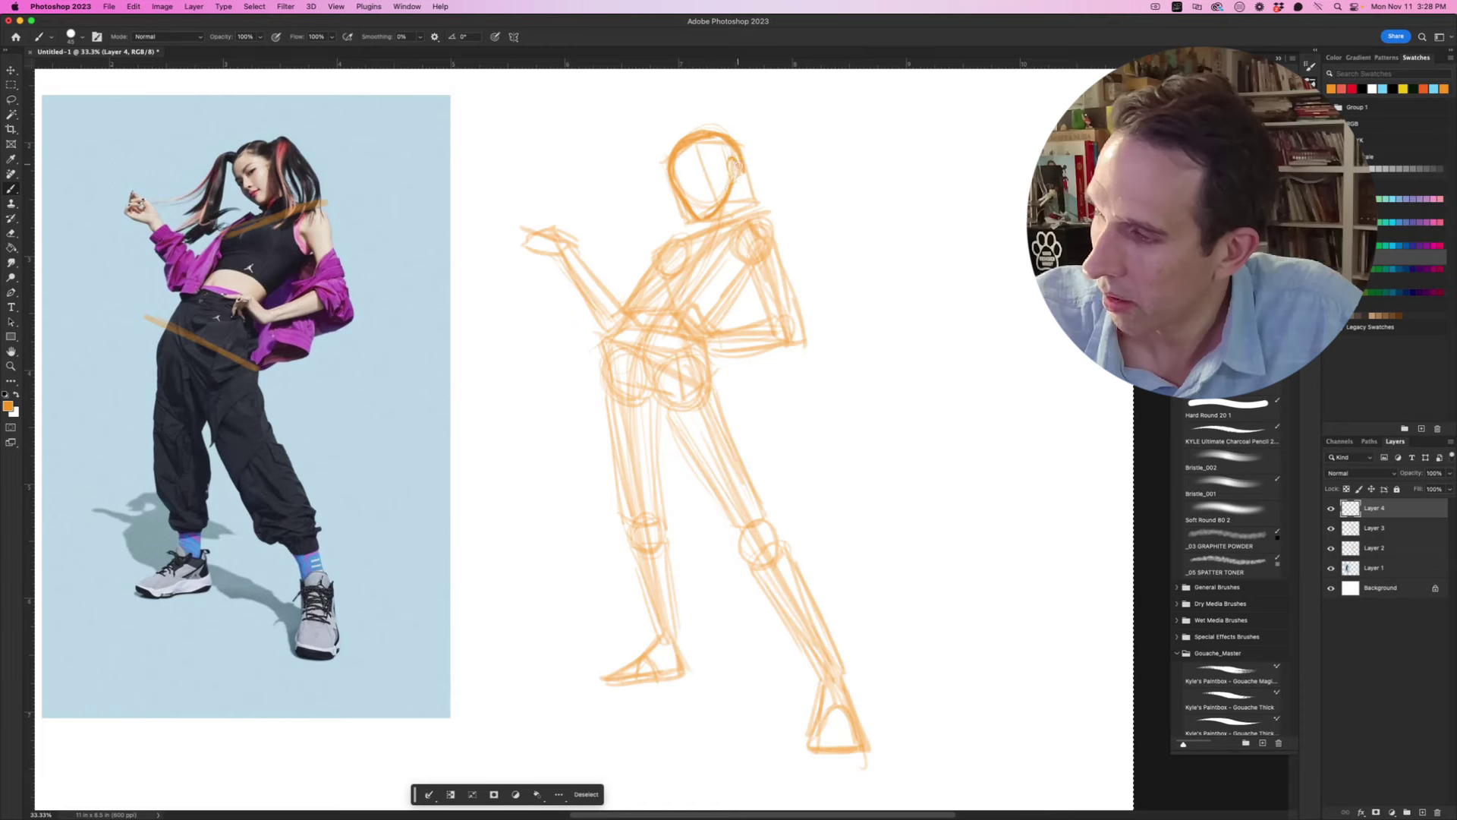
pyautogui.moveTo(735, 165)
pyautogui.mouseDown()
pyautogui.moveTo(703, 182)
pyautogui.moveTo(738, 155)
pyautogui.moveTo(735, 216)
pyautogui.moveTo(733, 181)
pyautogui.moveTo(711, 218)
pyautogui.moveTo(739, 205)
pyautogui.moveTo(731, 192)
pyautogui.moveTo(719, 220)
pyautogui.moveTo(748, 267)
pyautogui.moveTo(651, 299)
pyautogui.moveTo(741, 231)
pyautogui.moveTo(654, 287)
pyautogui.moveTo(730, 289)
pyautogui.moveTo(713, 234)
pyautogui.moveTo(742, 269)
pyautogui.mouseUp()
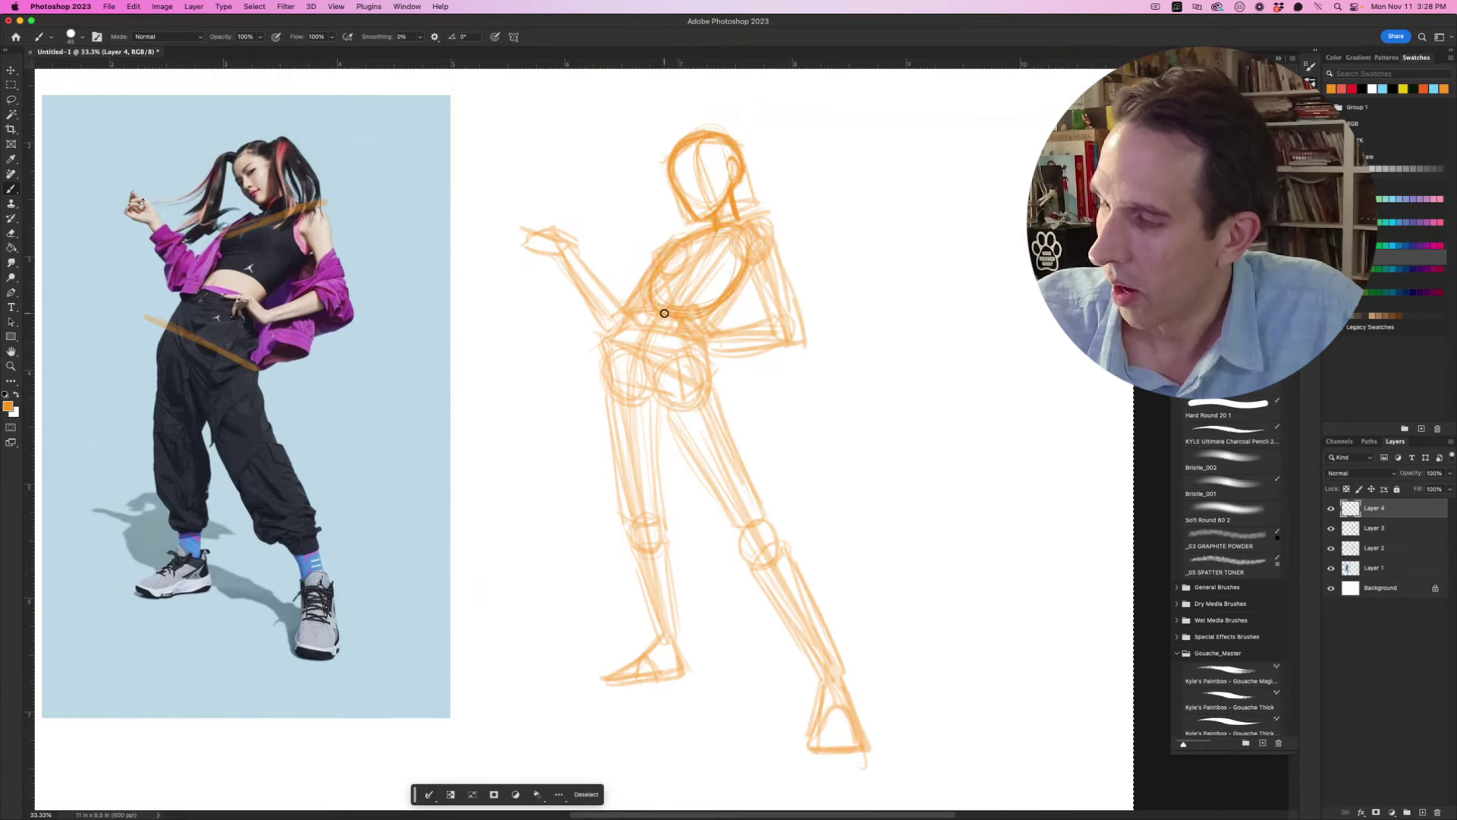
pyautogui.moveTo(703, 315); pyautogui.dragTo(675, 301)
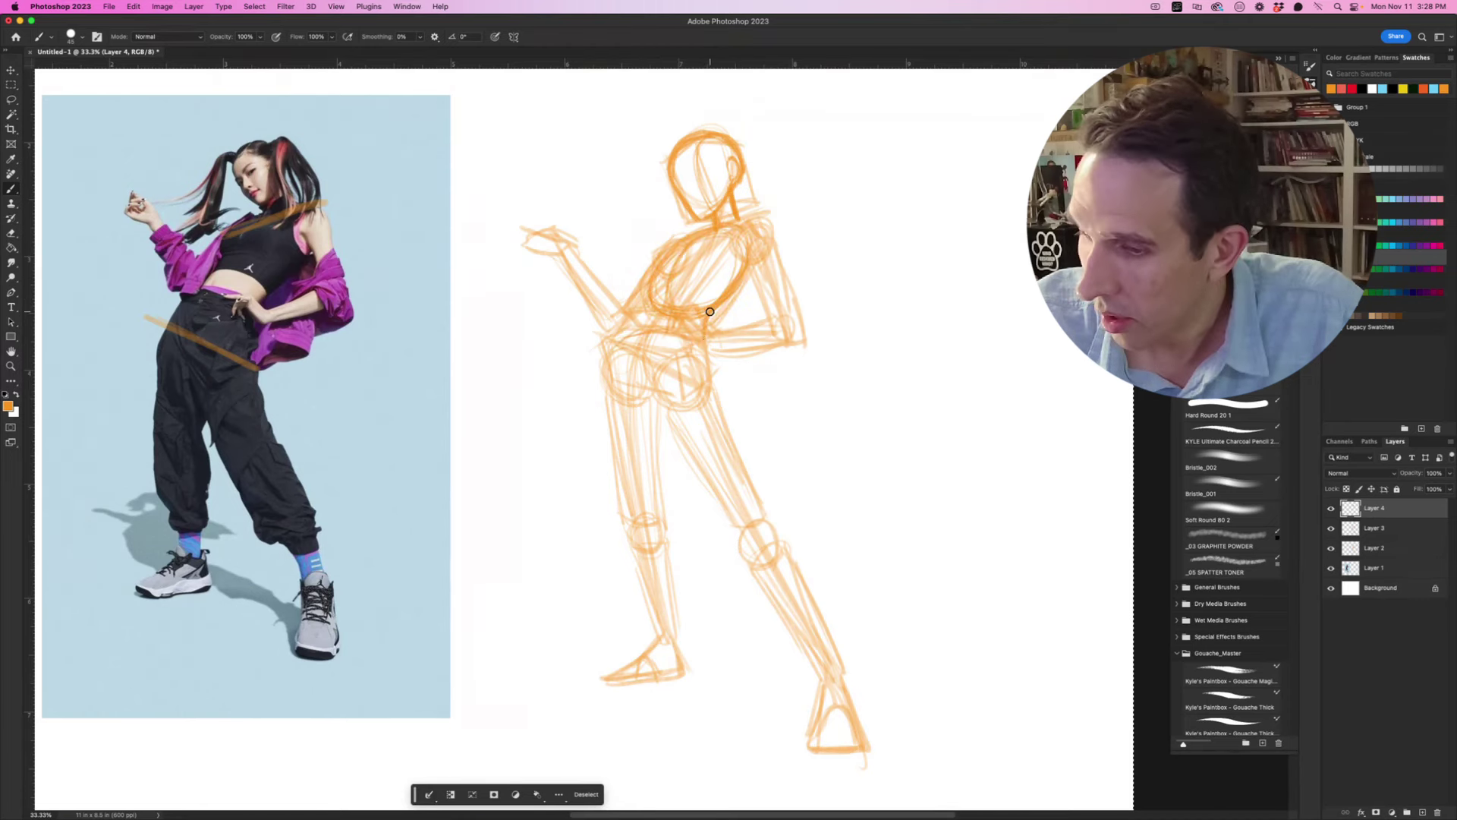
# Step: Outline the waist, shoulders and both bent arms, with one hand resting on the hip
pyautogui.moveTo(753, 255); pyautogui.dragTo(705, 346)
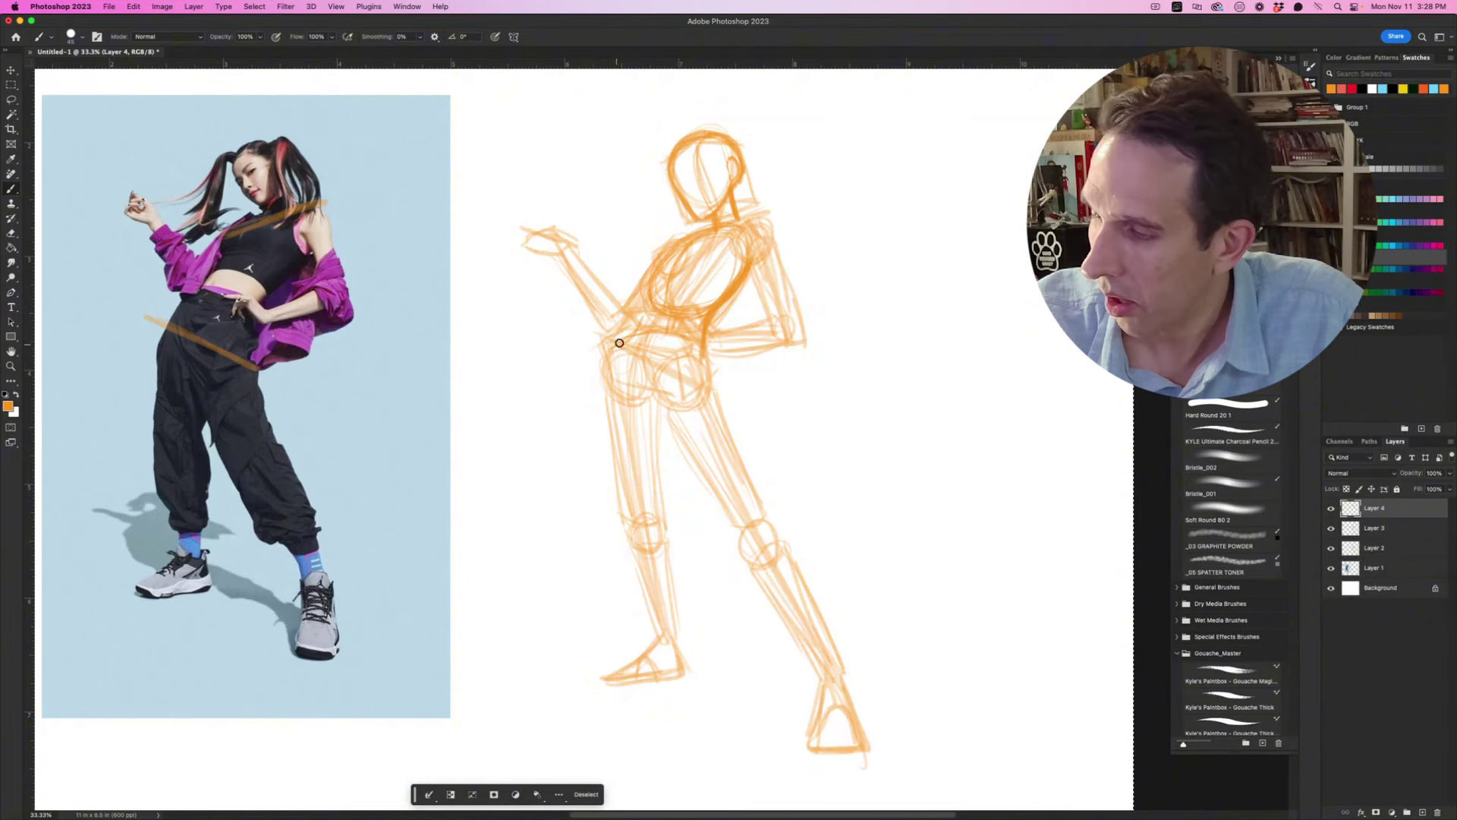
pyautogui.moveTo(649, 302)
pyautogui.mouseDown()
pyautogui.moveTo(616, 338)
pyautogui.moveTo(618, 325)
pyautogui.mouseUp()
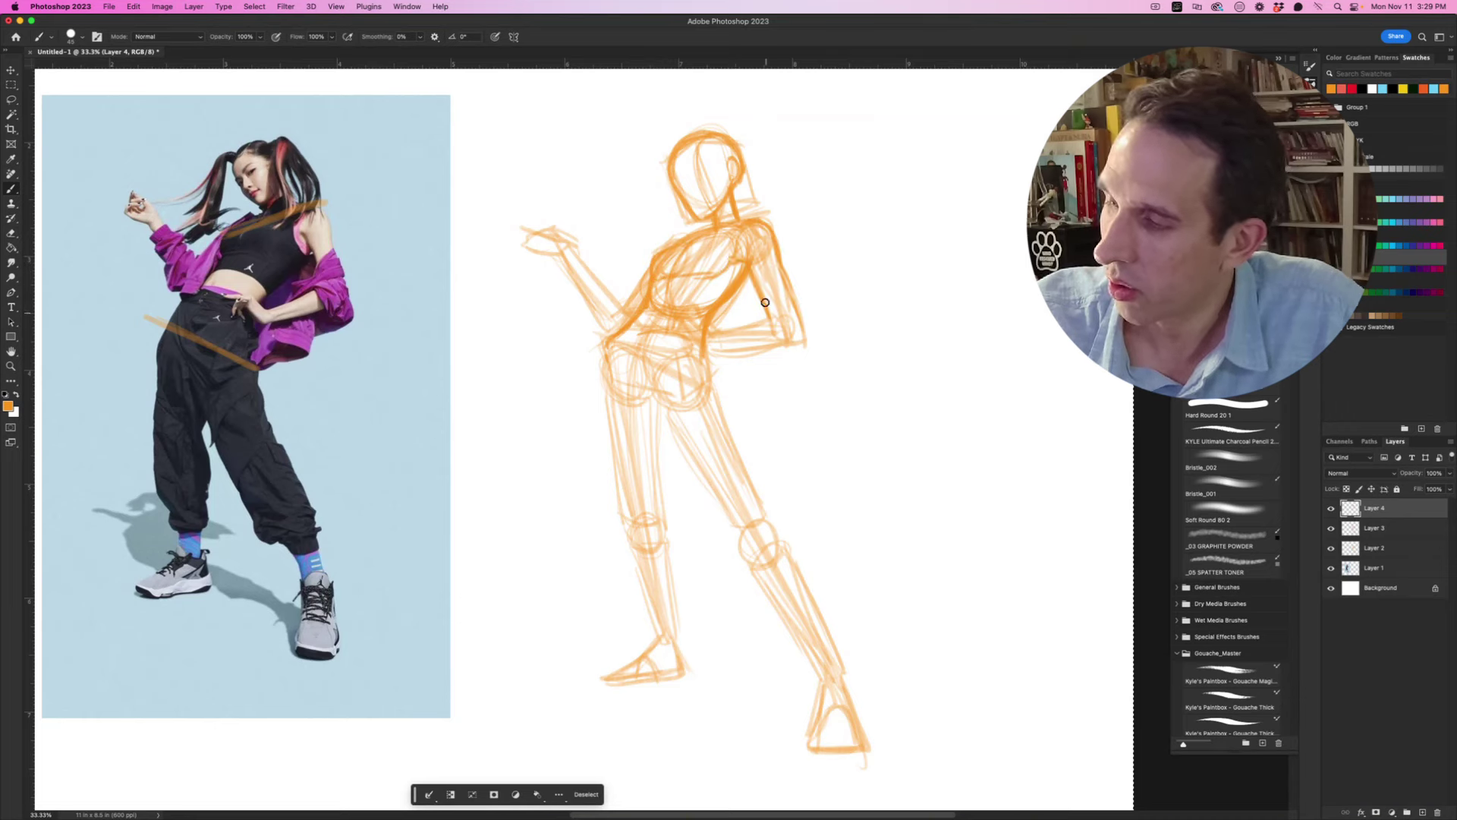
pyautogui.moveTo(794, 306)
pyautogui.mouseDown()
pyautogui.moveTo(753, 350)
pyautogui.moveTo(715, 353)
pyautogui.moveTo(693, 330)
pyautogui.mouseUp()
pyautogui.press('e')
pyautogui.press('b')
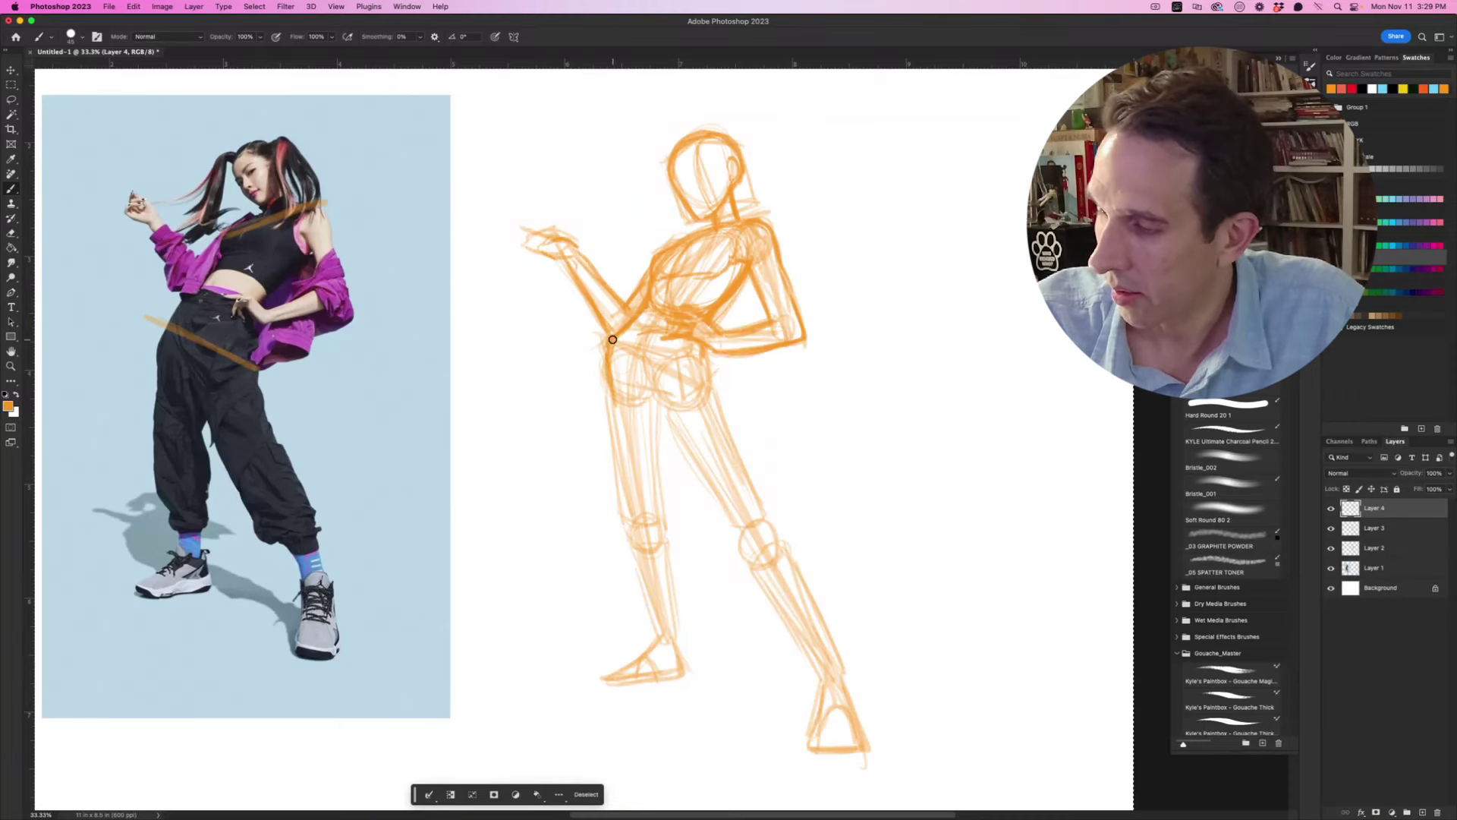
# Step: On Layer 4, outline the V-shaped pelvis and the straighter leg from hip through knee to ankle over the construction
pyautogui.moveTo(629, 370)
pyautogui.mouseDown()
pyautogui.moveTo(653, 396)
pyautogui.moveTo(674, 378)
pyautogui.mouseUp()
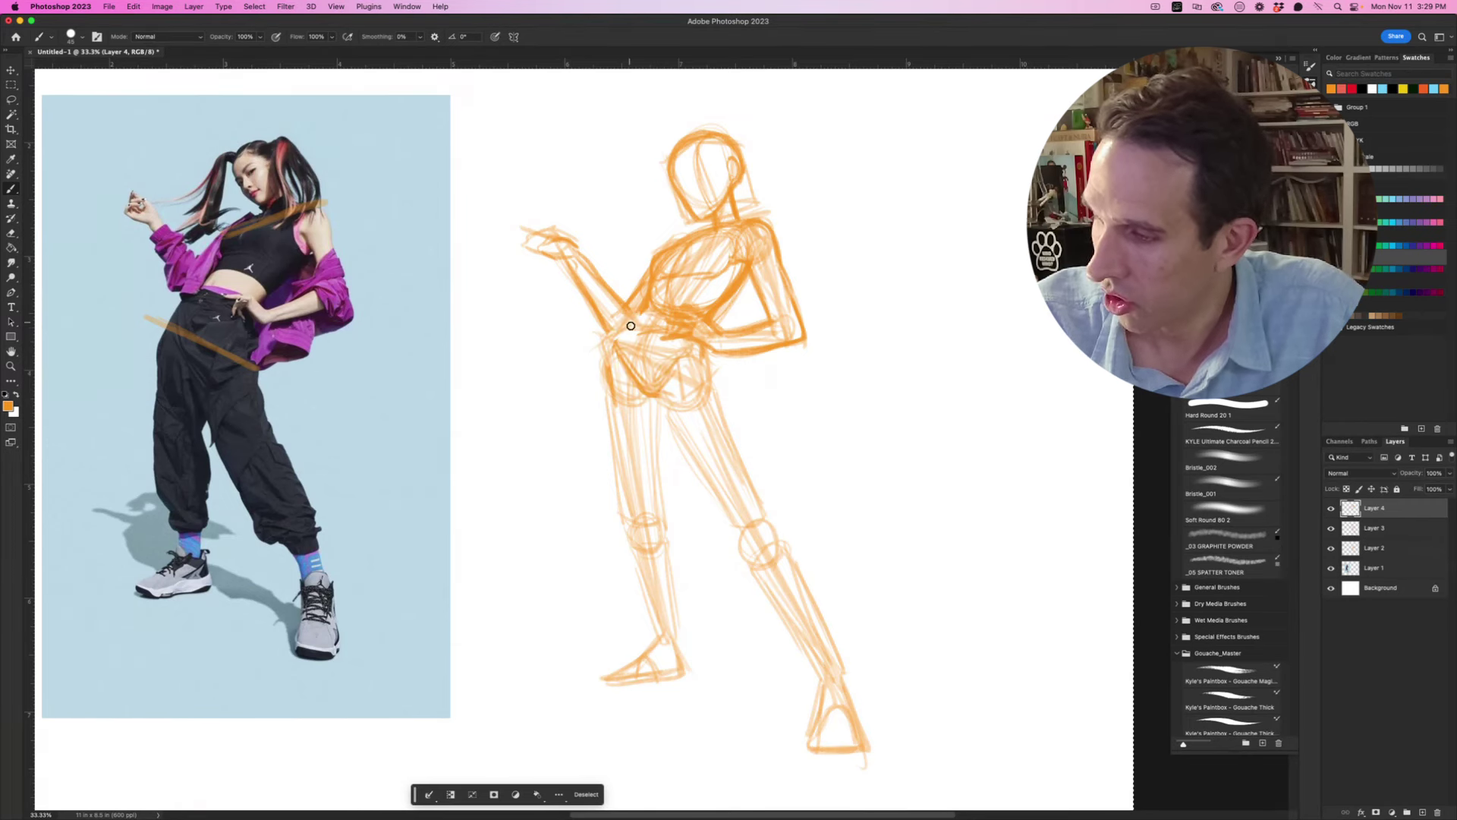
pyautogui.moveTo(627, 323)
pyautogui.mouseDown()
pyautogui.moveTo(606, 366)
pyautogui.moveTo(605, 340)
pyautogui.moveTo(605, 447)
pyautogui.moveTo(604, 355)
pyautogui.moveTo(630, 535)
pyautogui.mouseUp()
pyautogui.moveTo(657, 396); pyautogui.dragTo(661, 503)
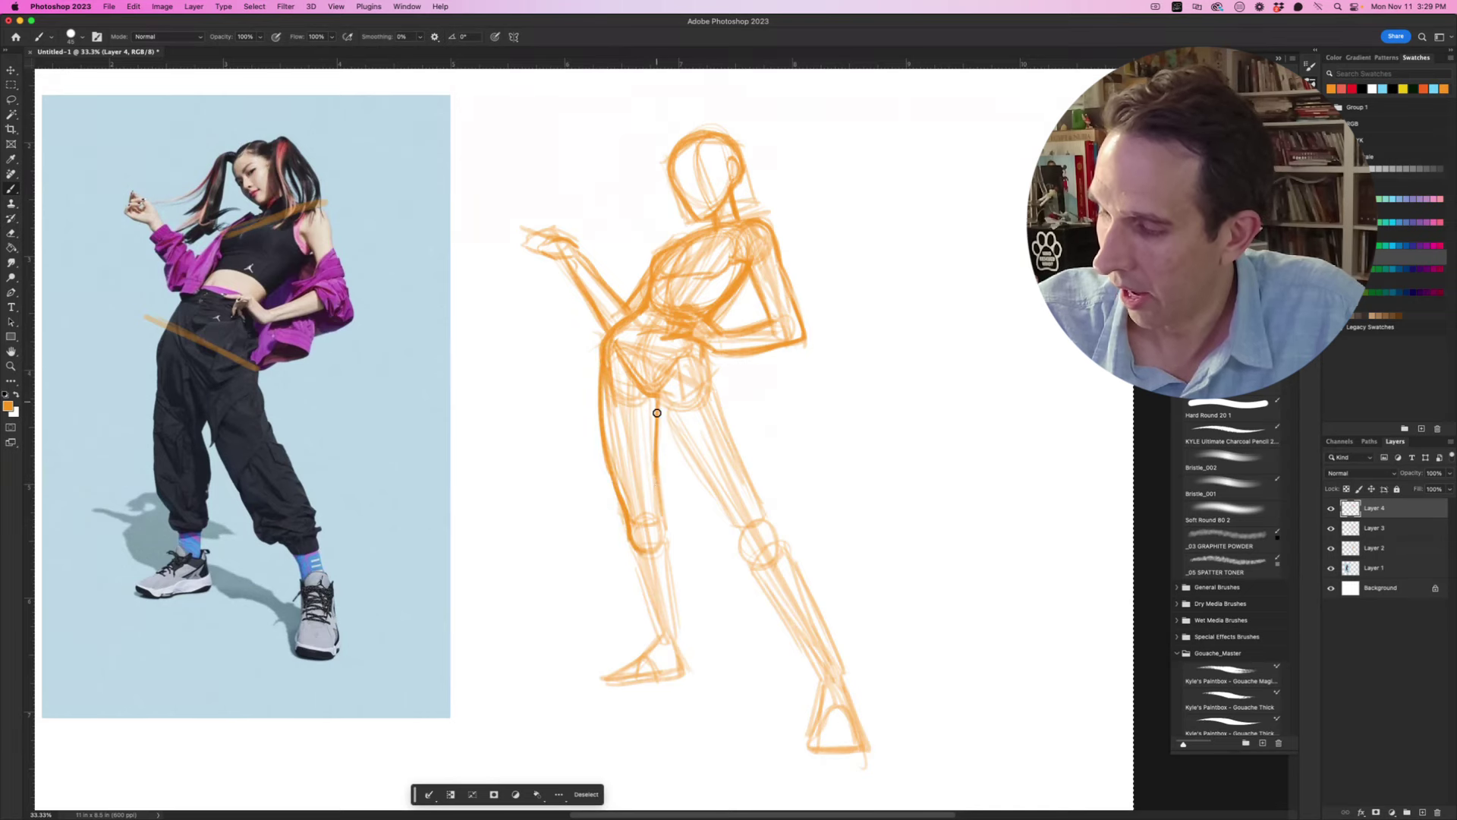
pyautogui.moveTo(675, 560); pyautogui.dragTo(669, 638)
pyautogui.scroll(2, 579, 390)
pyautogui.moveTo(549, 414); pyautogui.dragTo(551, 467)
pyautogui.moveTo(520, 389); pyautogui.dragTo(545, 605)
pyautogui.moveTo(551, 504); pyautogui.dragTo(559, 595)
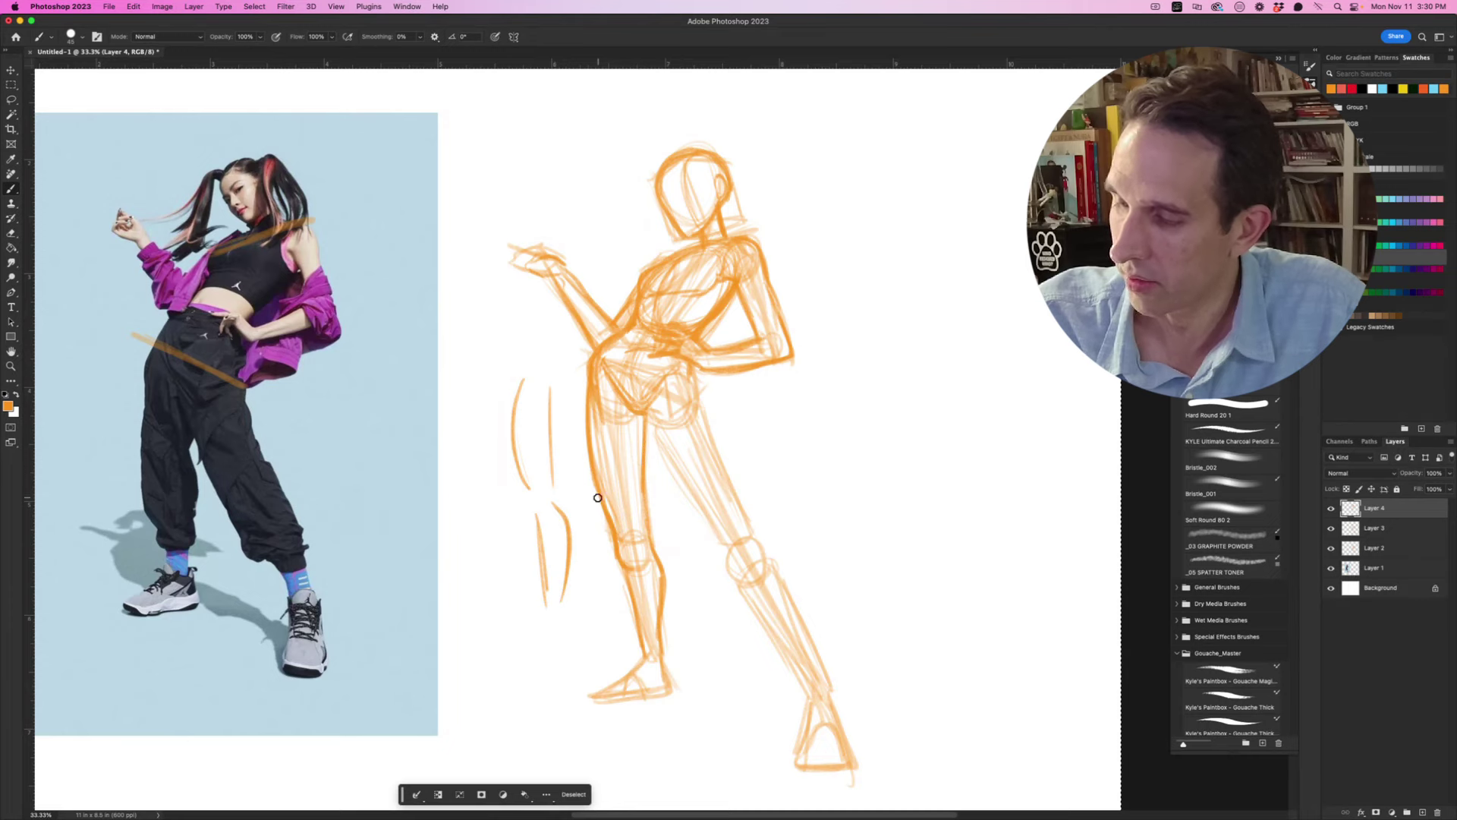
pyautogui.hotkey('ctrl', 'z')
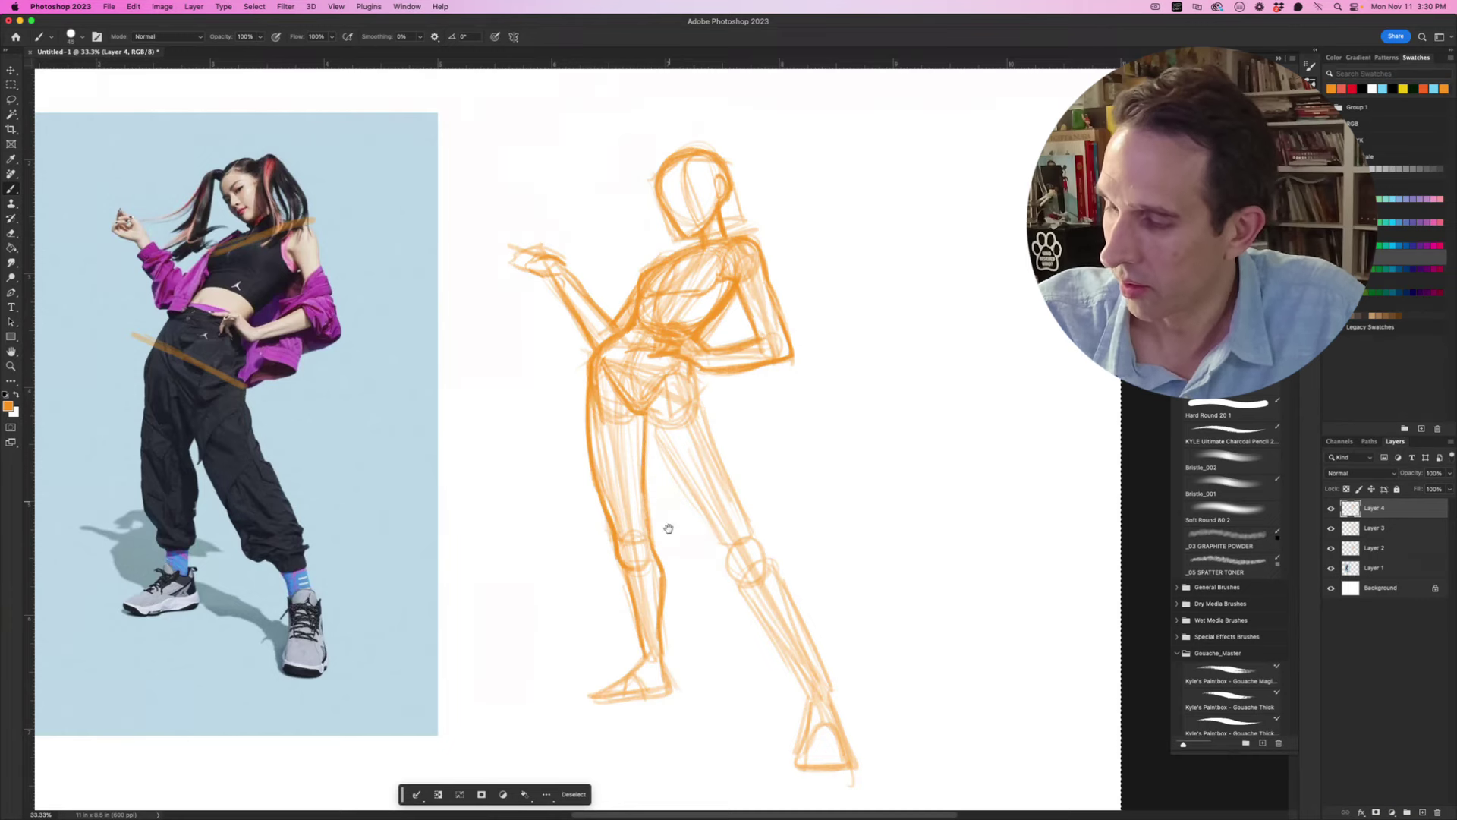
# Step: Outline the straighter leg's foot and the extended leg's thigh, knee and calf over the construction
pyautogui.scroll(-3, 634, 566)
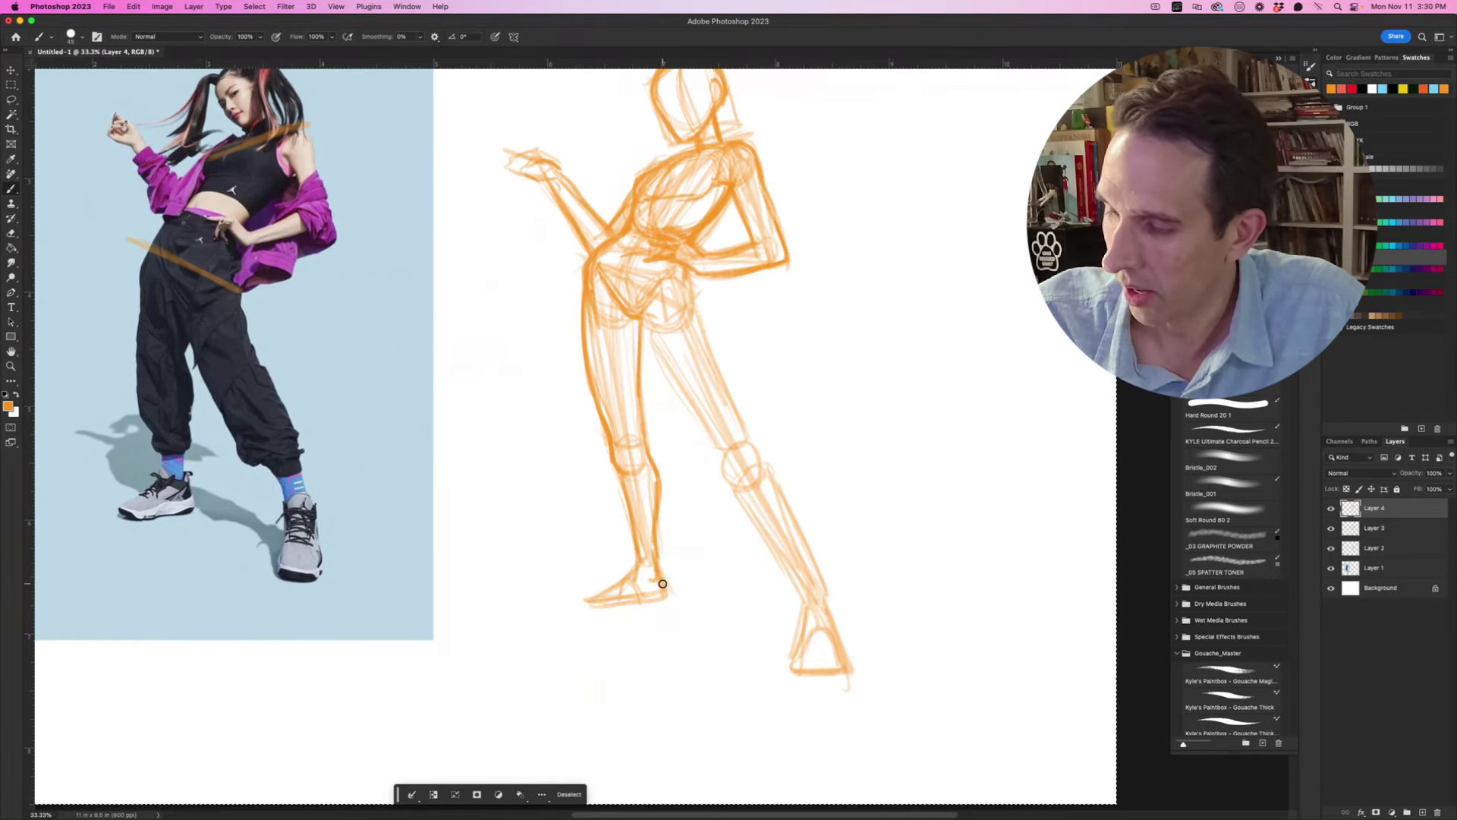
pyautogui.hscroll(2, 662, 583)
pyautogui.scroll(1, 666, 532)
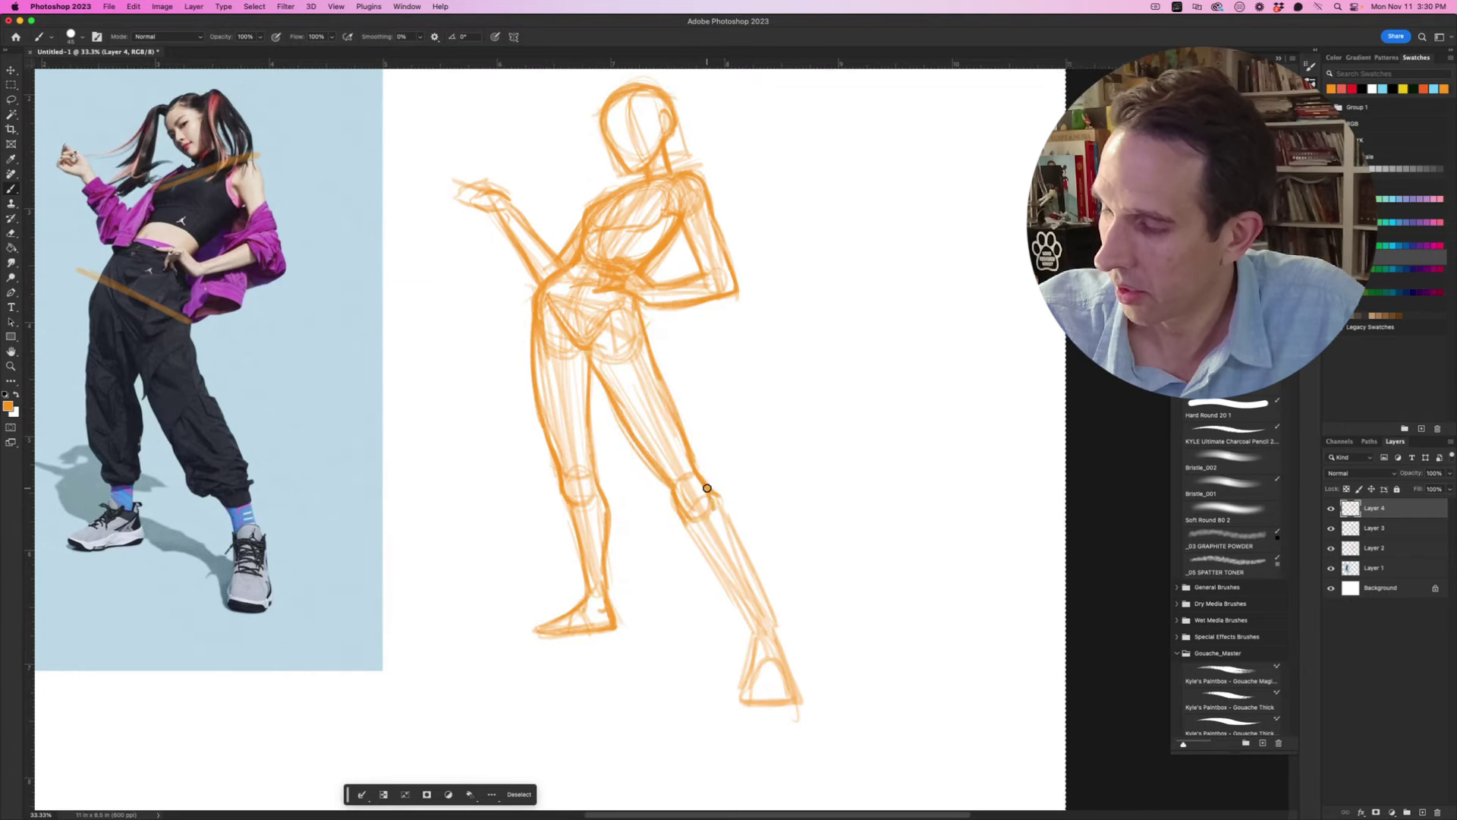
pyautogui.moveTo(708, 488); pyautogui.dragTo(748, 602)
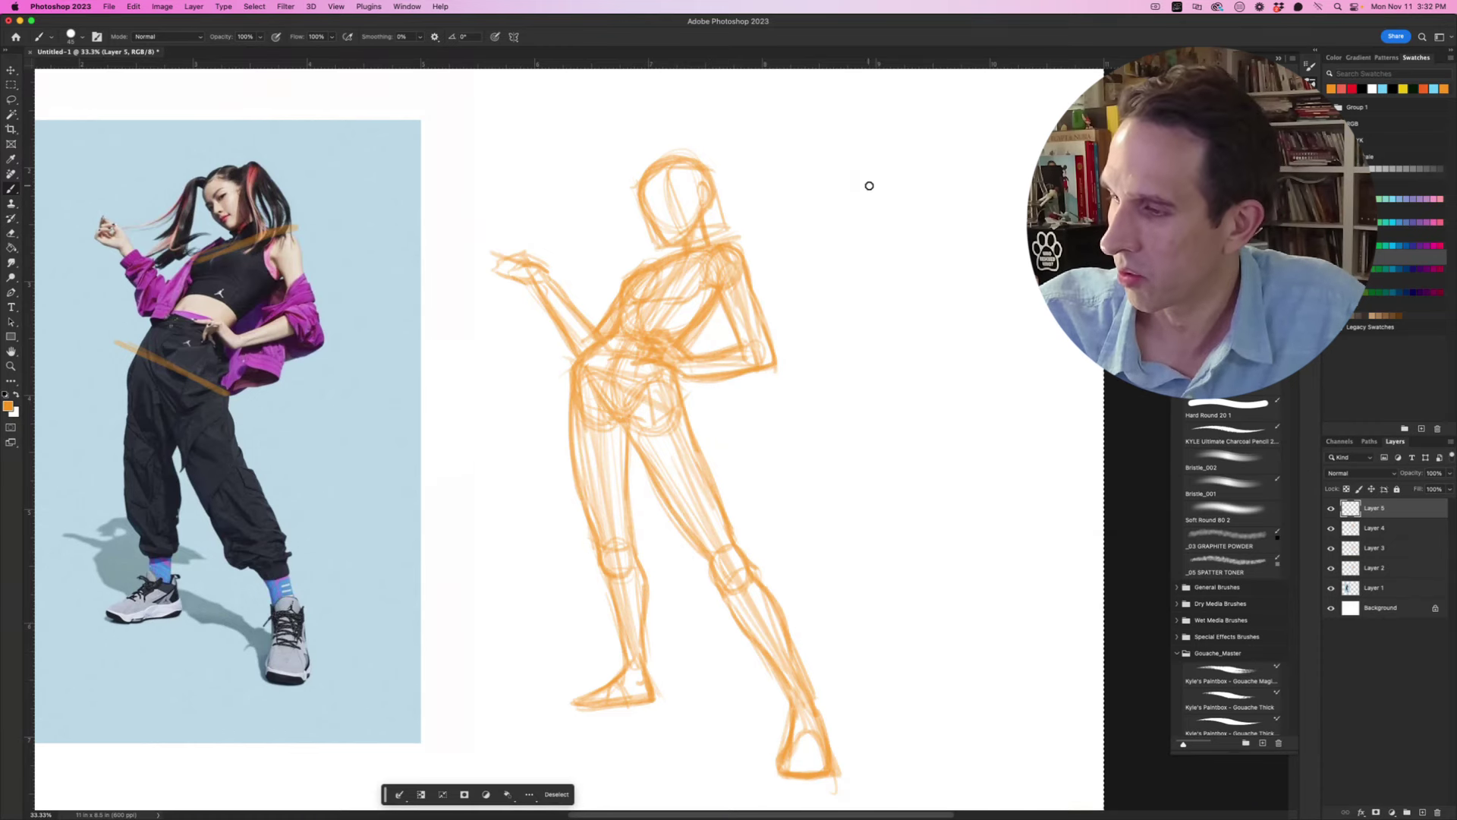
# Step: Hand-letter the title "SPACE MINER" in blue on Layer 5 in the empty area beside the figure's head
pyautogui.moveTo(865, 118); pyautogui.dragTo(850, 146)
pyautogui.moveTo(873, 117)
pyautogui.mouseDown()
pyautogui.moveTo(878, 148)
pyautogui.moveTo(915, 140)
pyautogui.moveTo(893, 190)
pyautogui.moveTo(982, 196)
pyautogui.mouseUp()
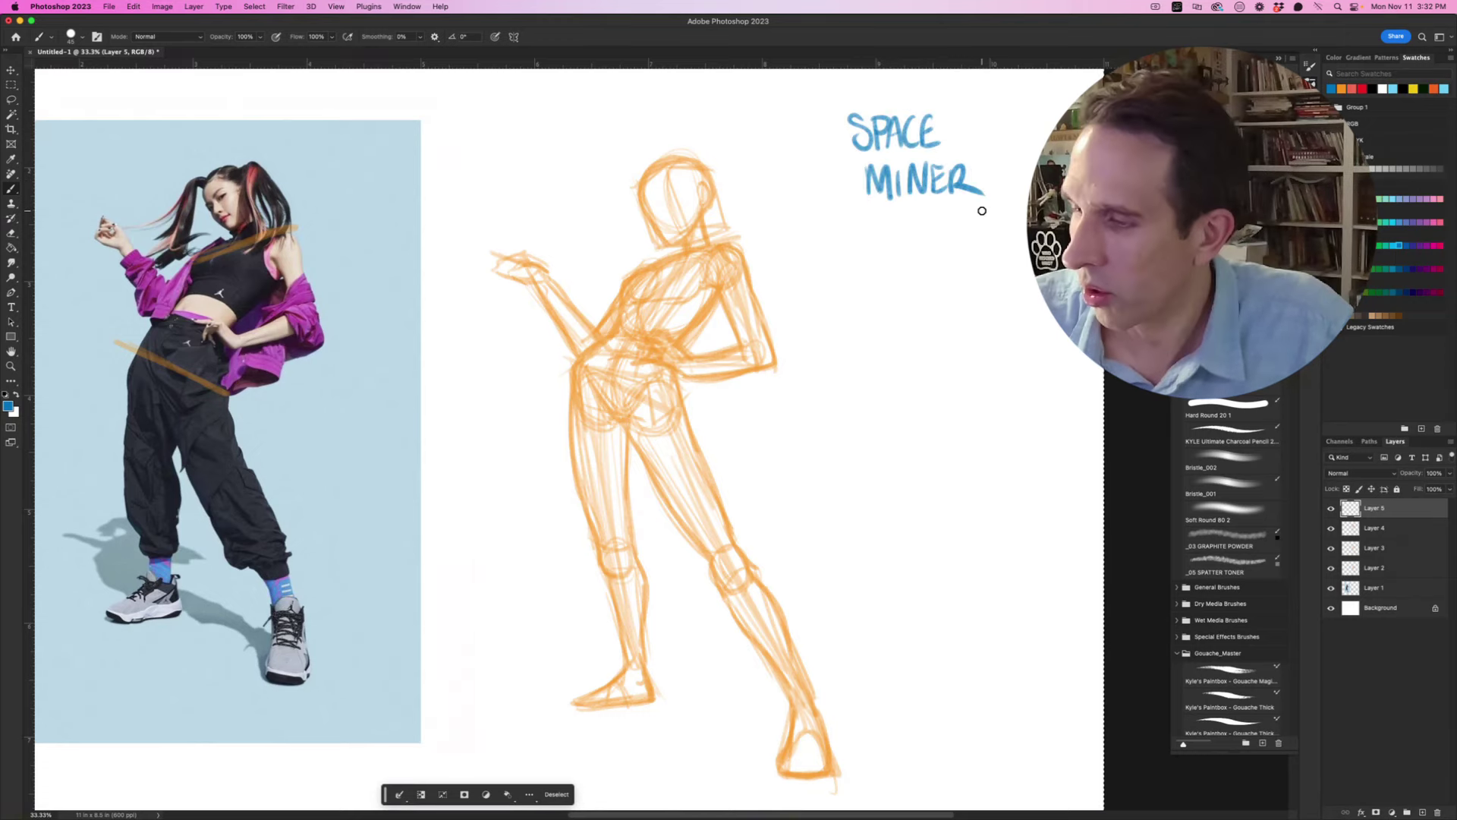
# Step: Sketch the costume's collar band and the hip-side arm's sleeve in blue, with folds at the bent elbow
pyautogui.scroll(2, 693, 227)
pyautogui.moveTo(617, 261); pyautogui.dragTo(733, 220)
pyautogui.moveTo(619, 260)
pyautogui.mouseDown()
pyautogui.moveTo(742, 228)
pyautogui.moveTo(602, 278)
pyautogui.mouseUp()
pyautogui.moveTo(604, 265); pyautogui.dragTo(736, 239)
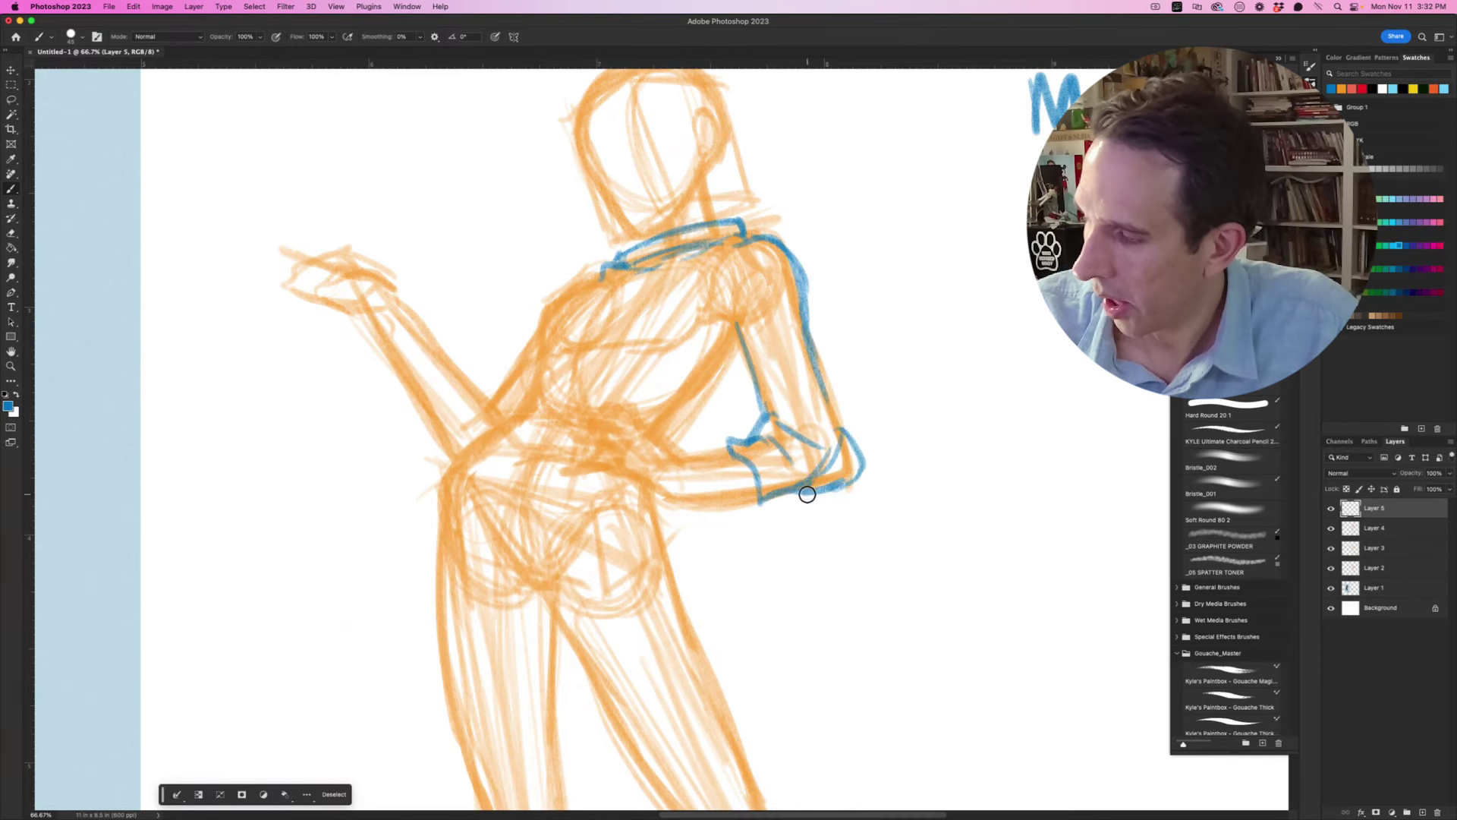
pyautogui.moveTo(806, 492); pyautogui.dragTo(851, 483)
pyautogui.moveTo(840, 432); pyautogui.dragTo(818, 351)
pyautogui.moveTo(761, 374); pyautogui.dragTo(808, 357)
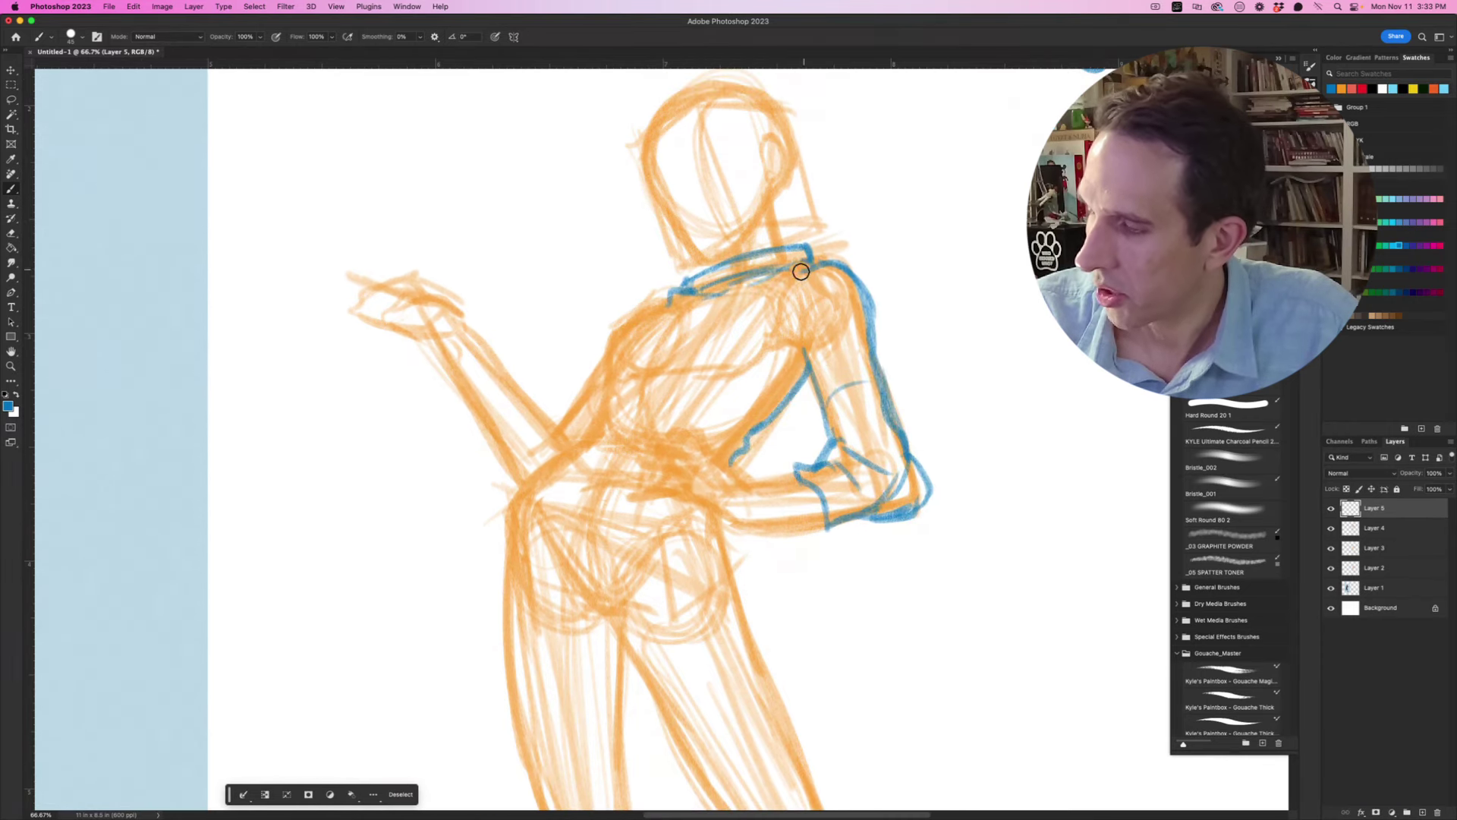
# Step: Sketch the vest's shoulder strap, its shaded side opening and the curved chest contours over the torso
pyautogui.moveTo(803, 271); pyautogui.dragTo(784, 296)
pyautogui.moveTo(786, 339)
pyautogui.mouseDown()
pyautogui.moveTo(800, 375)
pyautogui.moveTo(779, 328)
pyautogui.moveTo(804, 268)
pyautogui.mouseUp()
pyautogui.moveTo(759, 287); pyautogui.dragTo(768, 415)
pyautogui.moveTo(801, 376)
pyautogui.mouseDown()
pyautogui.moveTo(781, 416)
pyautogui.moveTo(740, 391)
pyautogui.moveTo(765, 276)
pyautogui.mouseUp()
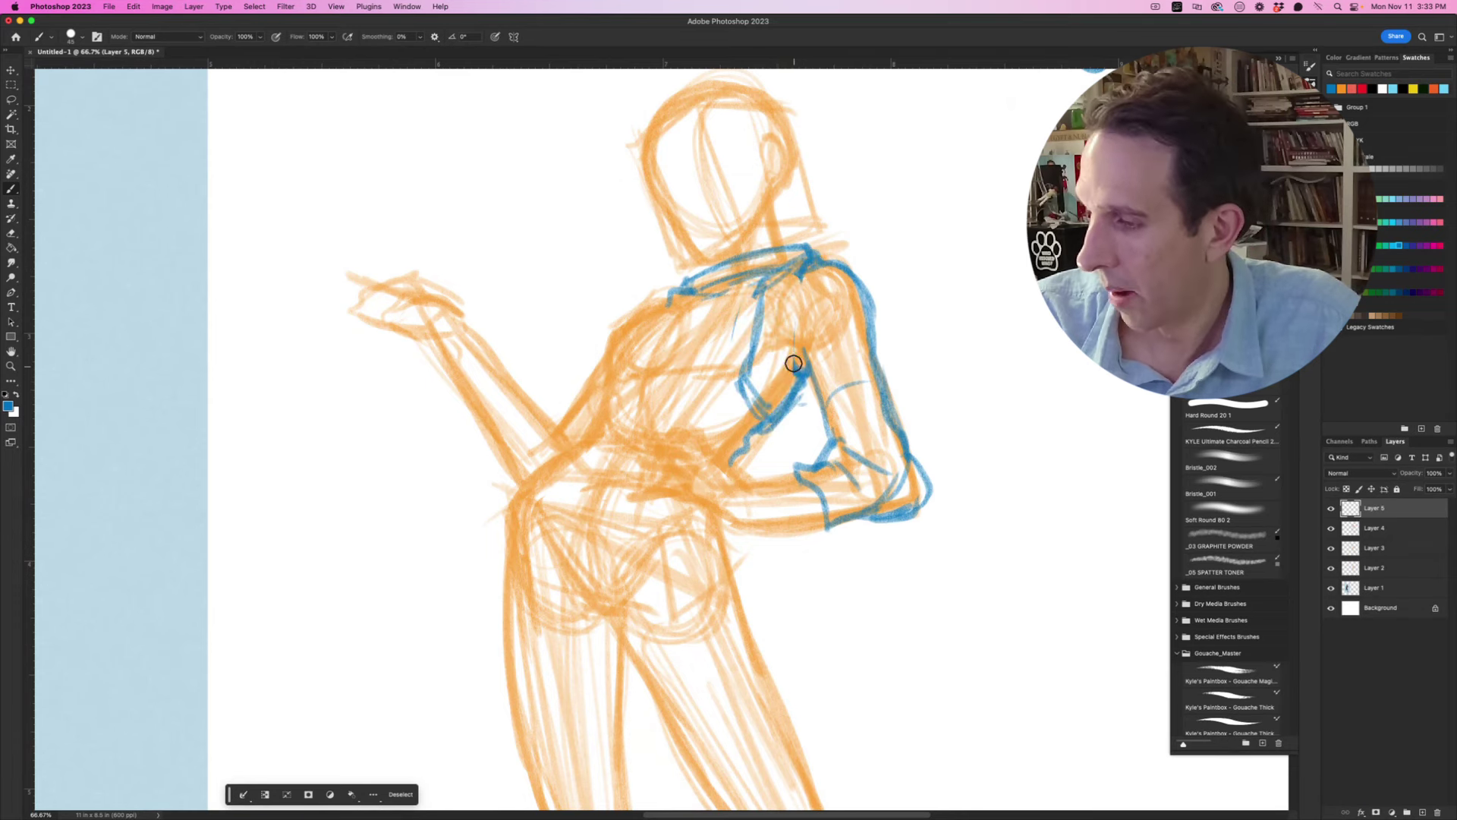
pyautogui.moveTo(792, 363); pyautogui.dragTo(805, 273)
pyautogui.moveTo(804, 273)
pyautogui.mouseDown()
pyautogui.moveTo(795, 405)
pyautogui.moveTo(752, 404)
pyautogui.moveTo(759, 305)
pyautogui.moveTo(793, 391)
pyautogui.mouseUp()
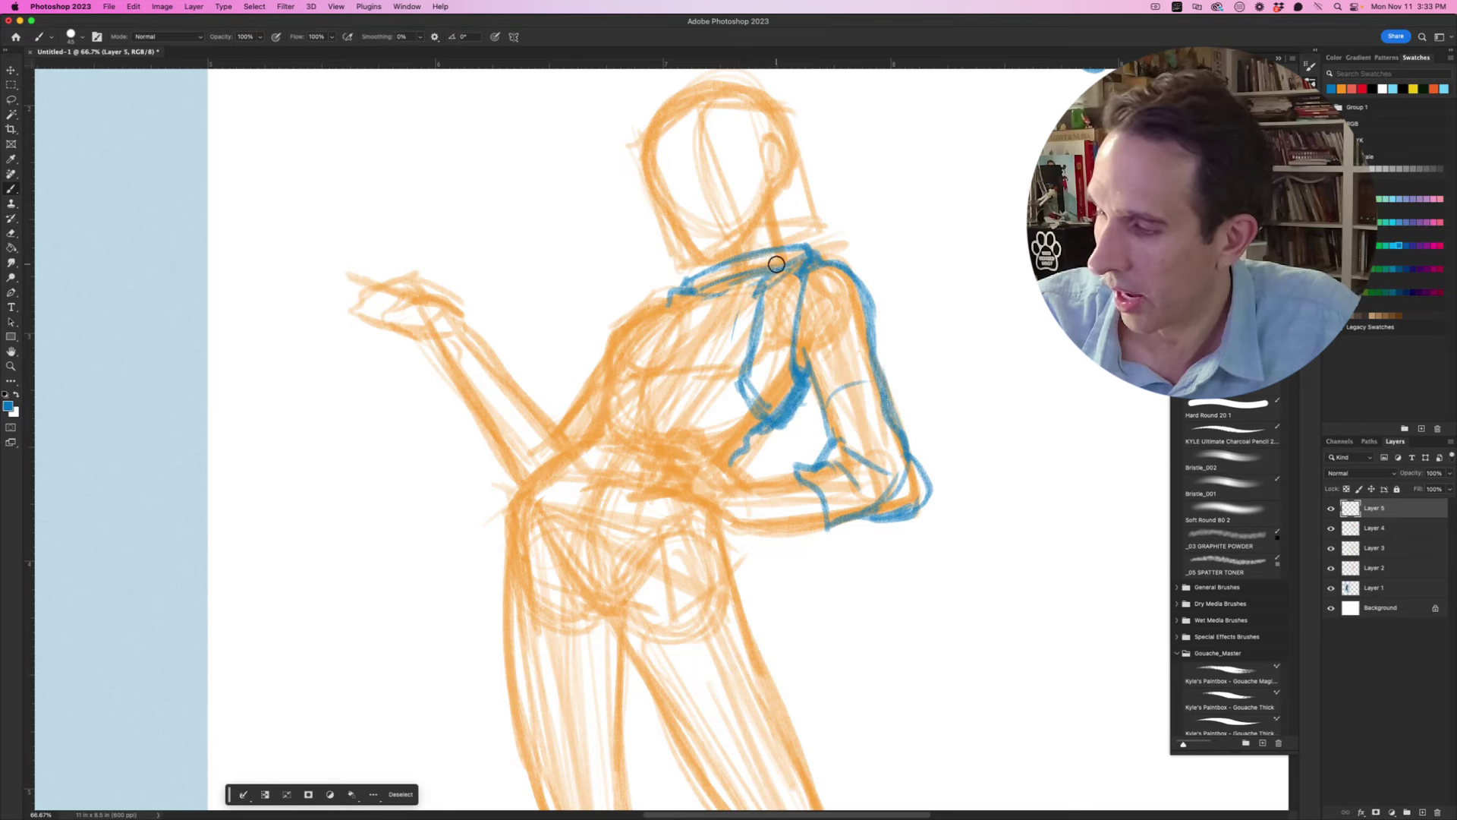
pyautogui.moveTo(608, 367)
pyautogui.mouseDown()
pyautogui.moveTo(596, 427)
pyautogui.moveTo(650, 310)
pyautogui.moveTo(669, 306)
pyautogui.moveTo(618, 377)
pyautogui.mouseUp()
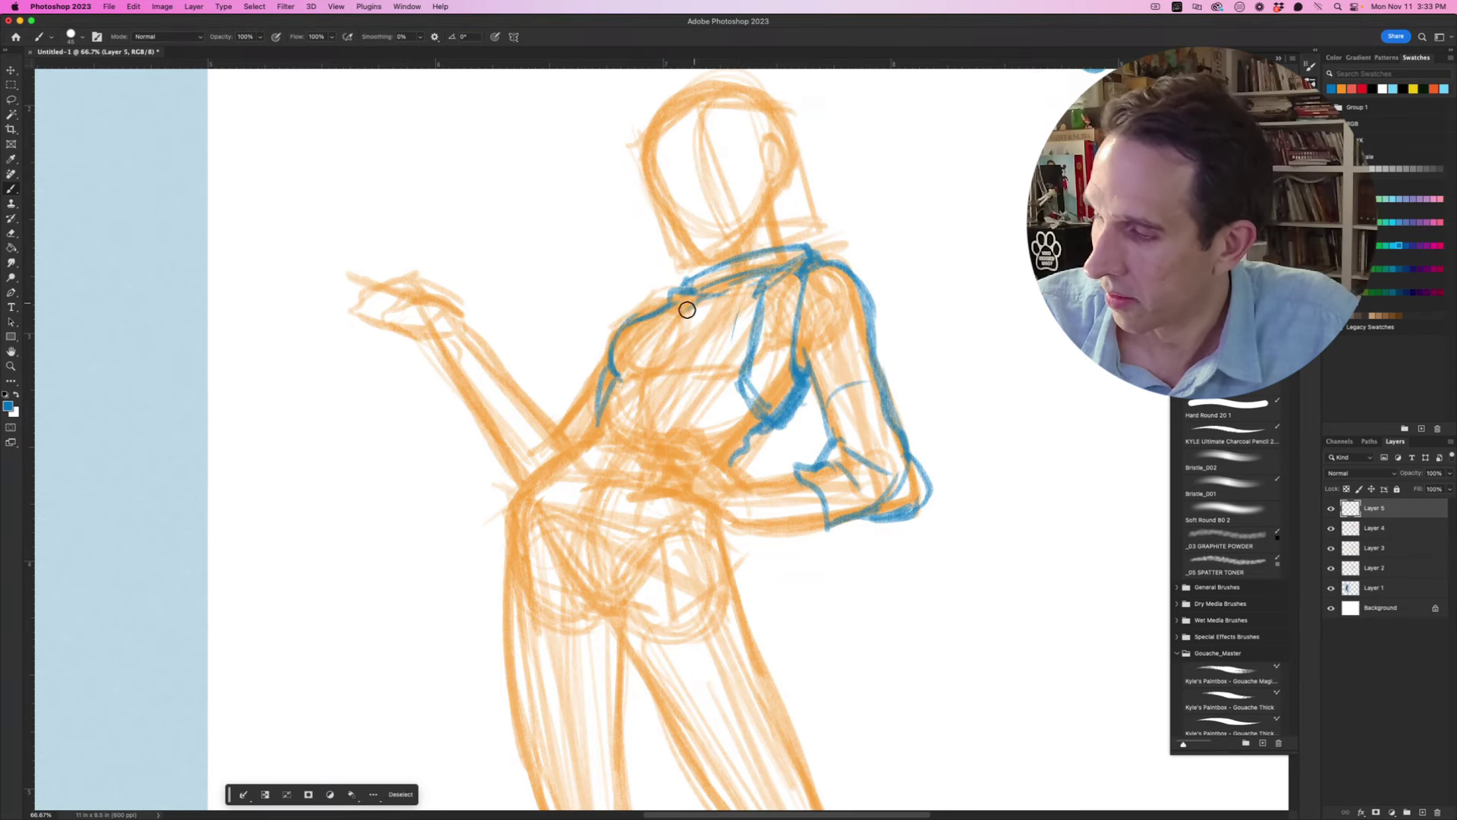
pyautogui.moveTo(687, 310)
pyautogui.mouseDown()
pyautogui.moveTo(667, 378)
pyautogui.moveTo(631, 407)
pyautogui.mouseUp()
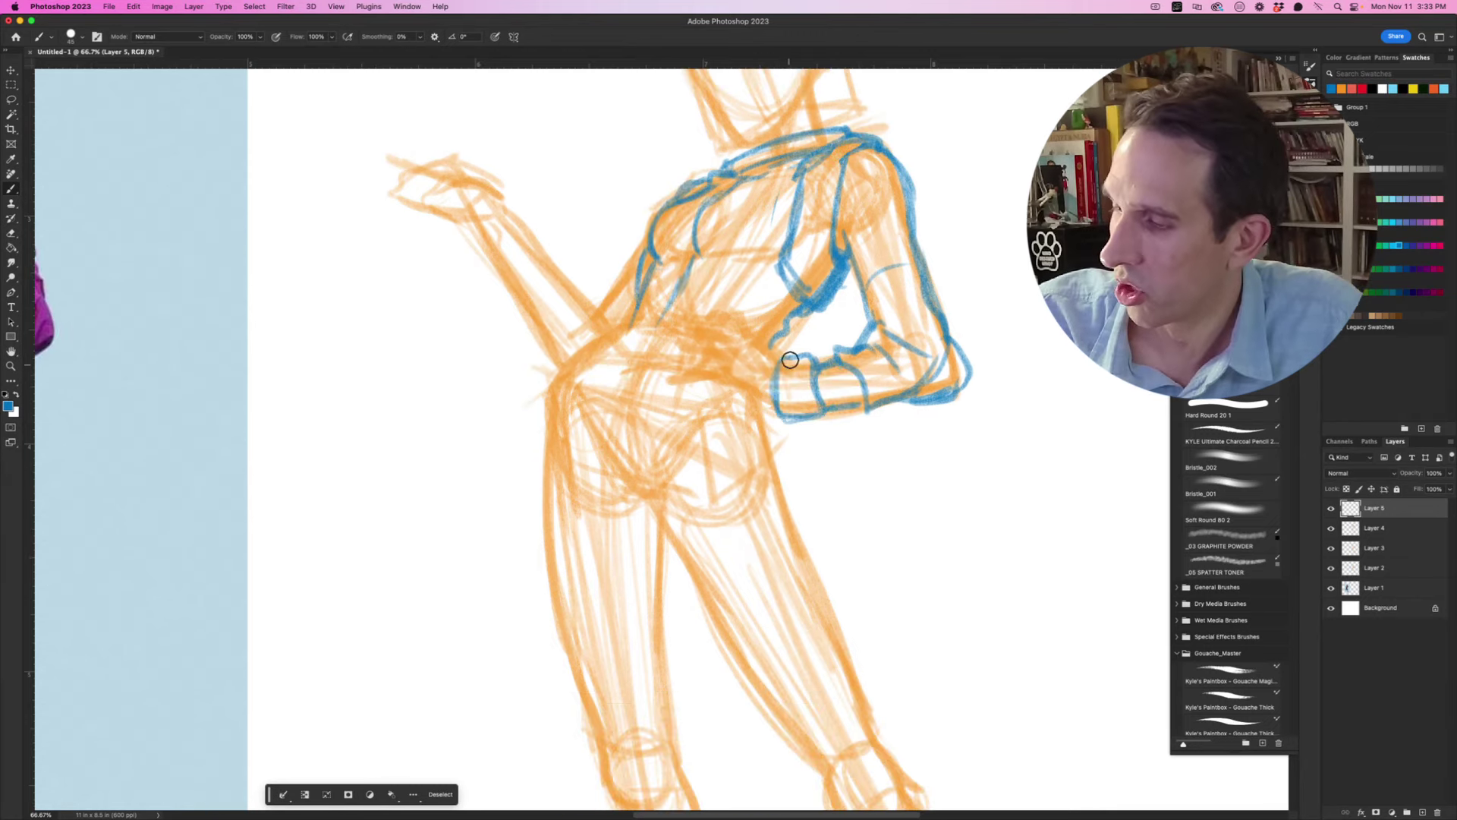
# Step: Sketch the hand resting on the hip, with its fingers spread over the waist
pyautogui.moveTo(788, 360)
pyautogui.mouseDown()
pyautogui.moveTo(794, 405)
pyautogui.moveTo(782, 377)
pyautogui.moveTo(797, 361)
pyautogui.moveTo(800, 402)
pyautogui.moveTo(786, 370)
pyautogui.moveTo(707, 363)
pyautogui.moveTo(736, 358)
pyautogui.mouseUp()
pyautogui.press('e')
pyautogui.press('b')
pyautogui.moveTo(696, 351)
pyautogui.mouseDown()
pyautogui.moveTo(683, 365)
pyautogui.moveTo(676, 338)
pyautogui.moveTo(731, 352)
pyautogui.moveTo(722, 309)
pyautogui.mouseUp()
# Step: Sketch the baggy trousers with knee pads and a utility pouch hanging from the belt
pyautogui.hscroll(-3, 722, 309)
pyautogui.moveTo(696, 384)
pyautogui.mouseDown()
pyautogui.moveTo(763, 376)
pyautogui.moveTo(743, 369)
pyautogui.moveTo(862, 436)
pyautogui.moveTo(804, 492)
pyautogui.mouseUp()
pyautogui.scroll(-2, 820, 418)
pyautogui.hscroll(2, 820, 418)
pyautogui.moveTo(836, 406)
pyautogui.mouseDown()
pyautogui.moveTo(862, 475)
pyautogui.moveTo(840, 400)
pyautogui.moveTo(905, 470)
pyautogui.mouseUp()
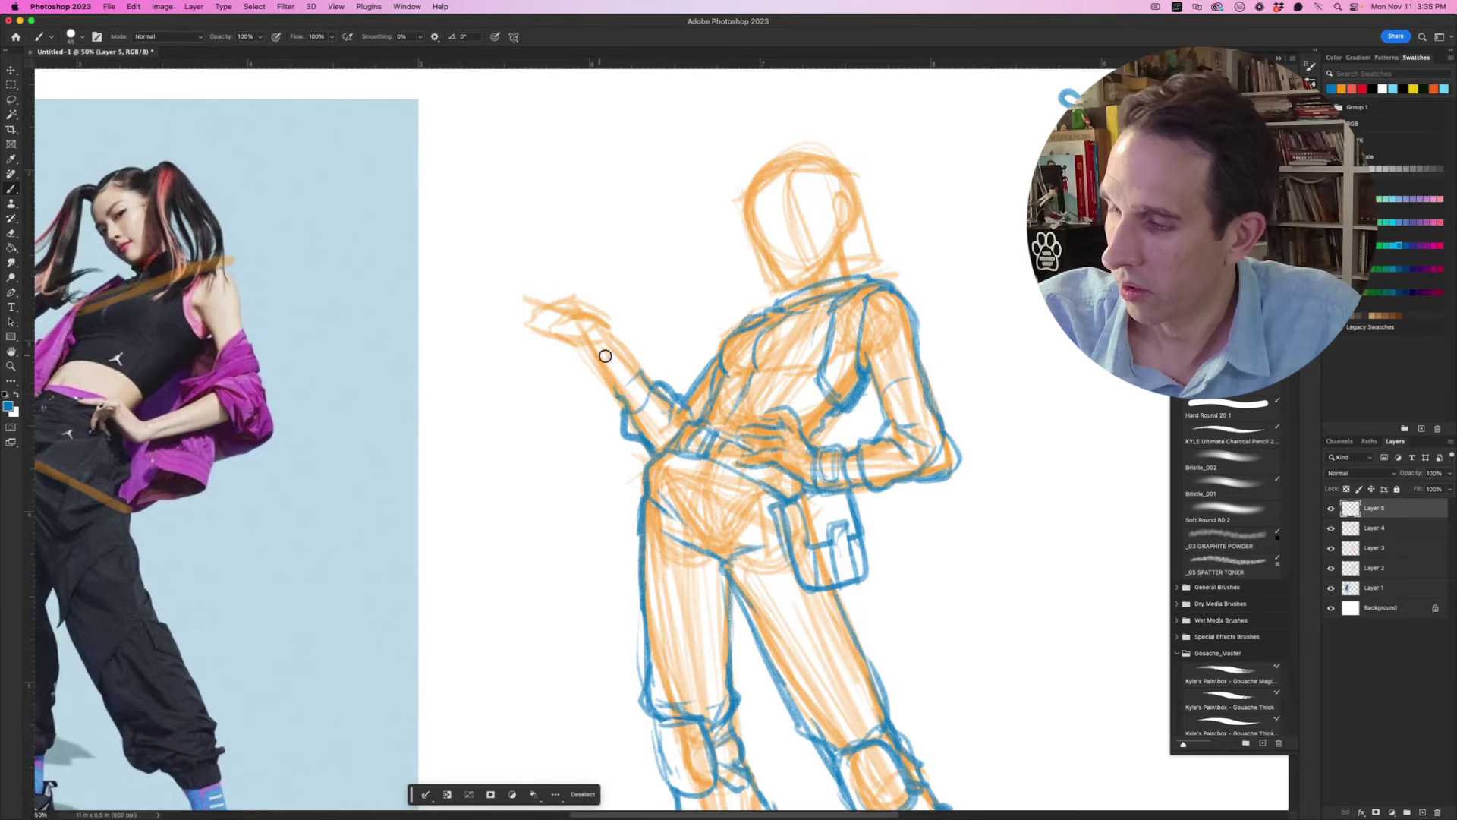
# Step: Sketch the raised forearm and fist gripping a large mining gun with a pointed drill tip
pyautogui.moveTo(604, 356)
pyautogui.mouseDown()
pyautogui.moveTo(572, 338)
pyautogui.moveTo(583, 283)
pyautogui.moveTo(620, 303)
pyautogui.moveTo(565, 303)
pyautogui.moveTo(646, 370)
pyautogui.mouseUp()
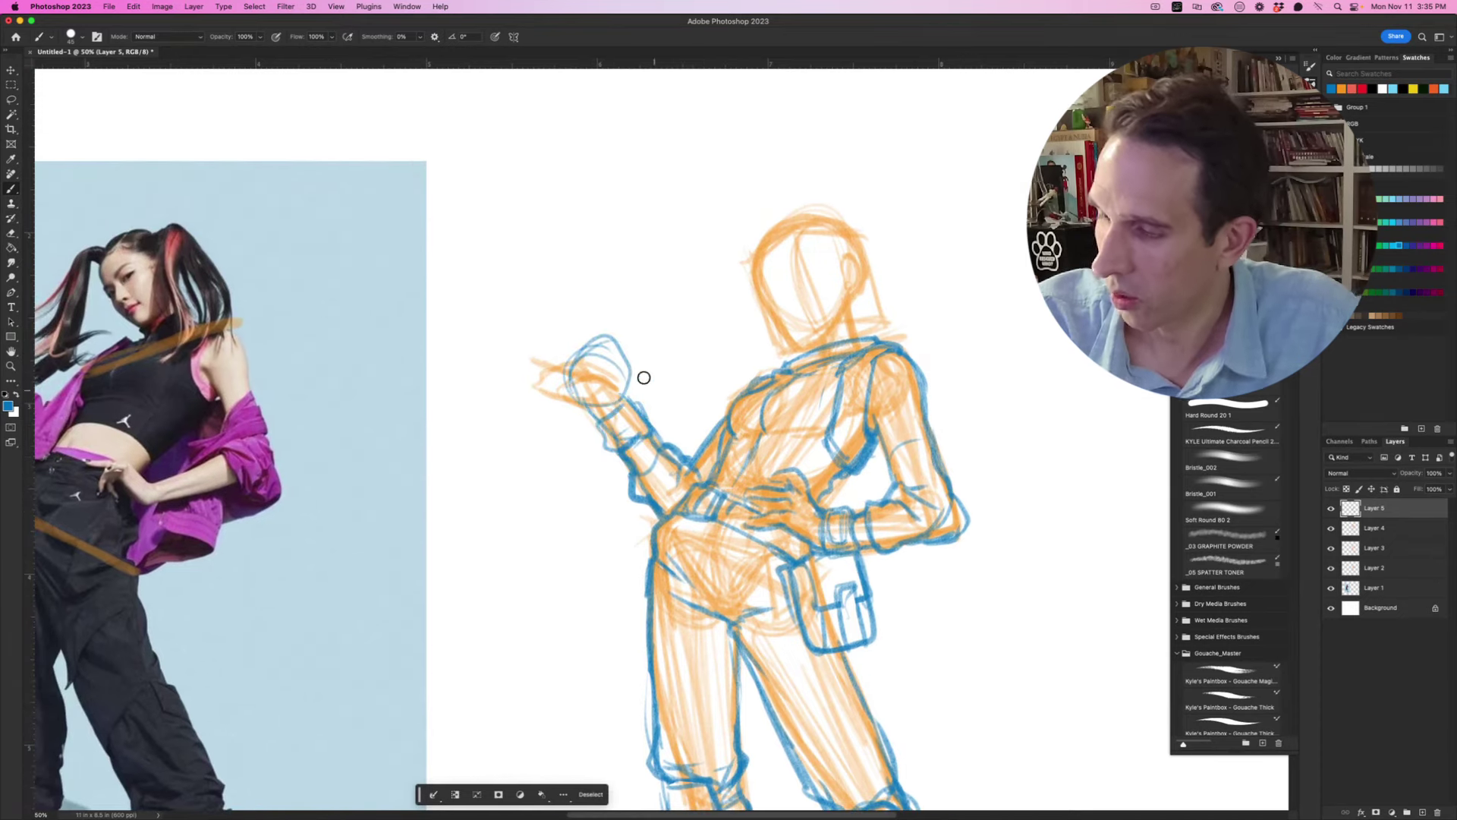
pyautogui.moveTo(578, 319)
pyautogui.mouseDown()
pyautogui.moveTo(553, 329)
pyautogui.moveTo(574, 274)
pyautogui.moveTo(585, 339)
pyautogui.moveTo(579, 286)
pyautogui.moveTo(511, 202)
pyautogui.moveTo(671, 341)
pyautogui.moveTo(650, 355)
pyautogui.mouseUp()
pyautogui.moveTo(651, 355); pyautogui.dragTo(668, 340)
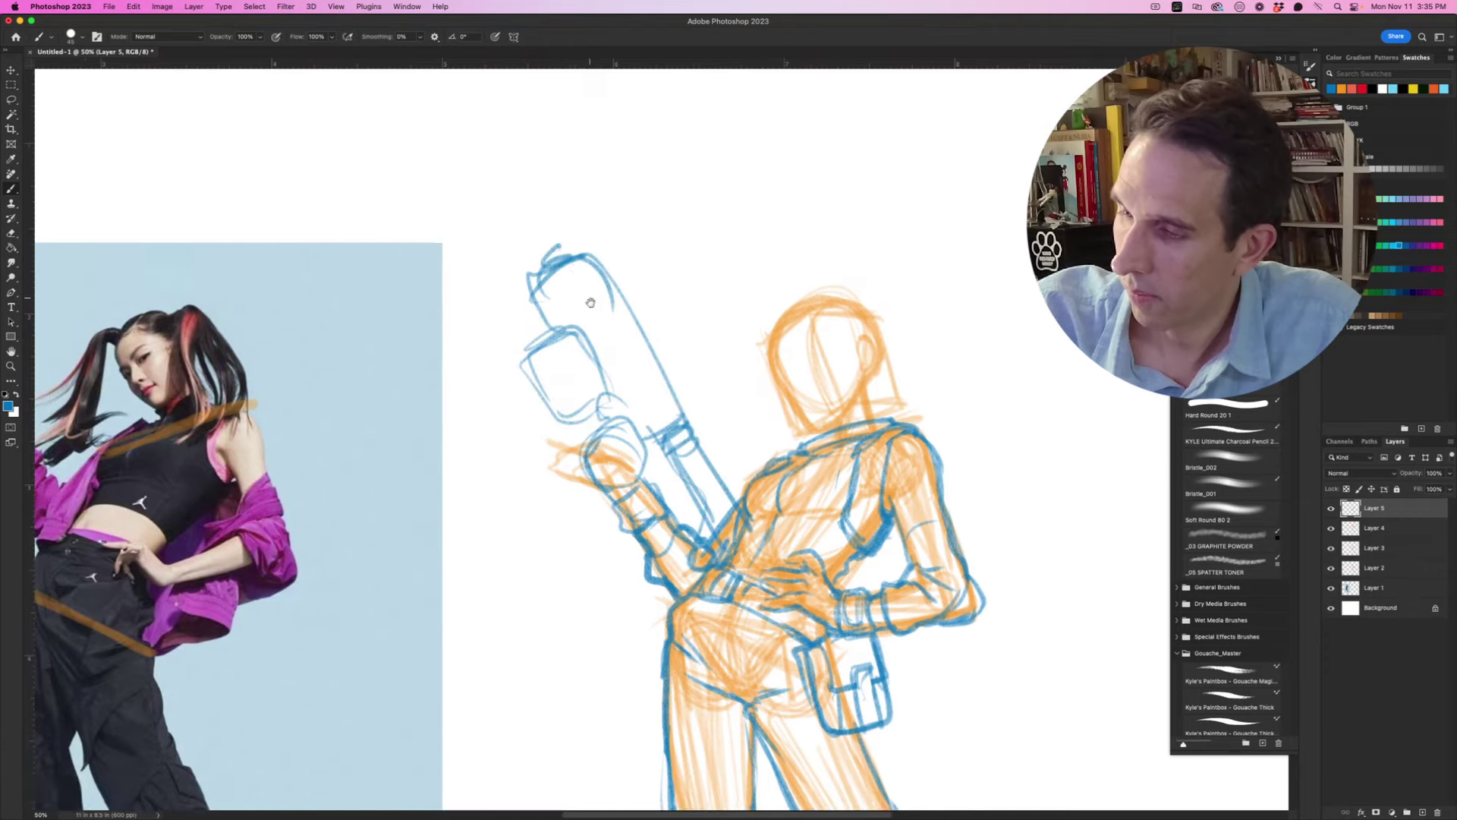
pyautogui.moveTo(546, 286)
pyautogui.mouseDown()
pyautogui.moveTo(529, 247)
pyautogui.moveTo(564, 271)
pyautogui.moveTo(497, 220)
pyautogui.moveTo(664, 314)
pyautogui.moveTo(633, 305)
pyautogui.moveTo(623, 341)
pyautogui.mouseUp()
pyautogui.moveTo(599, 410); pyautogui.dragTo(657, 478)
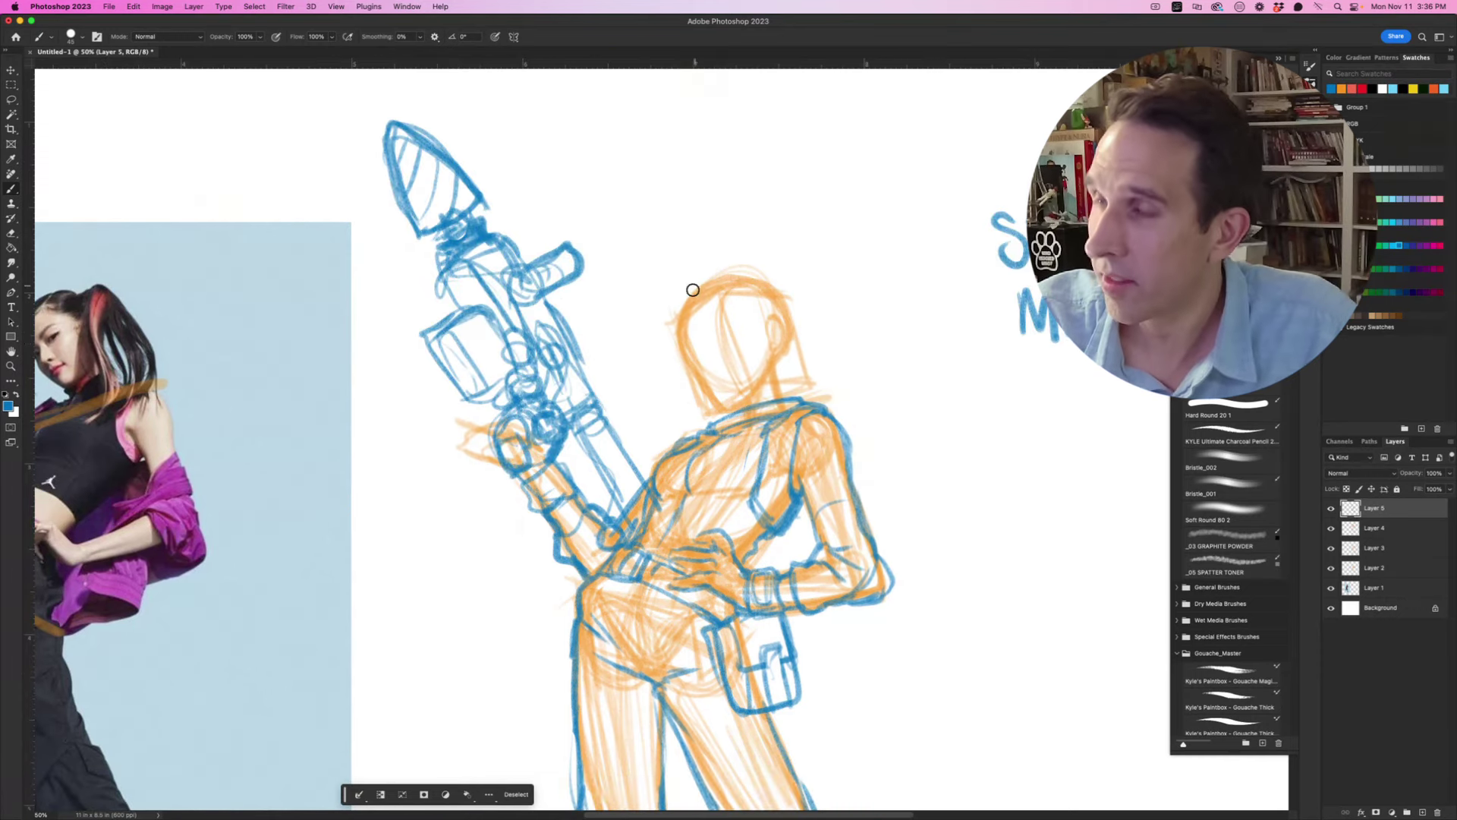
# Step: Sketch the head with a visored helmet, hair bun, headphones and smiling face, plus a backpack with an antenna
pyautogui.moveTo(667, 349); pyautogui.dragTo(683, 283)
pyautogui.moveTo(672, 357)
pyautogui.mouseDown()
pyautogui.moveTo(706, 330)
pyautogui.moveTo(745, 333)
pyautogui.moveTo(667, 276)
pyautogui.moveTo(735, 271)
pyautogui.moveTo(743, 323)
pyautogui.moveTo(731, 261)
pyautogui.moveTo(753, 315)
pyautogui.moveTo(772, 314)
pyautogui.moveTo(765, 356)
pyautogui.moveTo(798, 333)
pyautogui.moveTo(783, 273)
pyautogui.mouseUp()
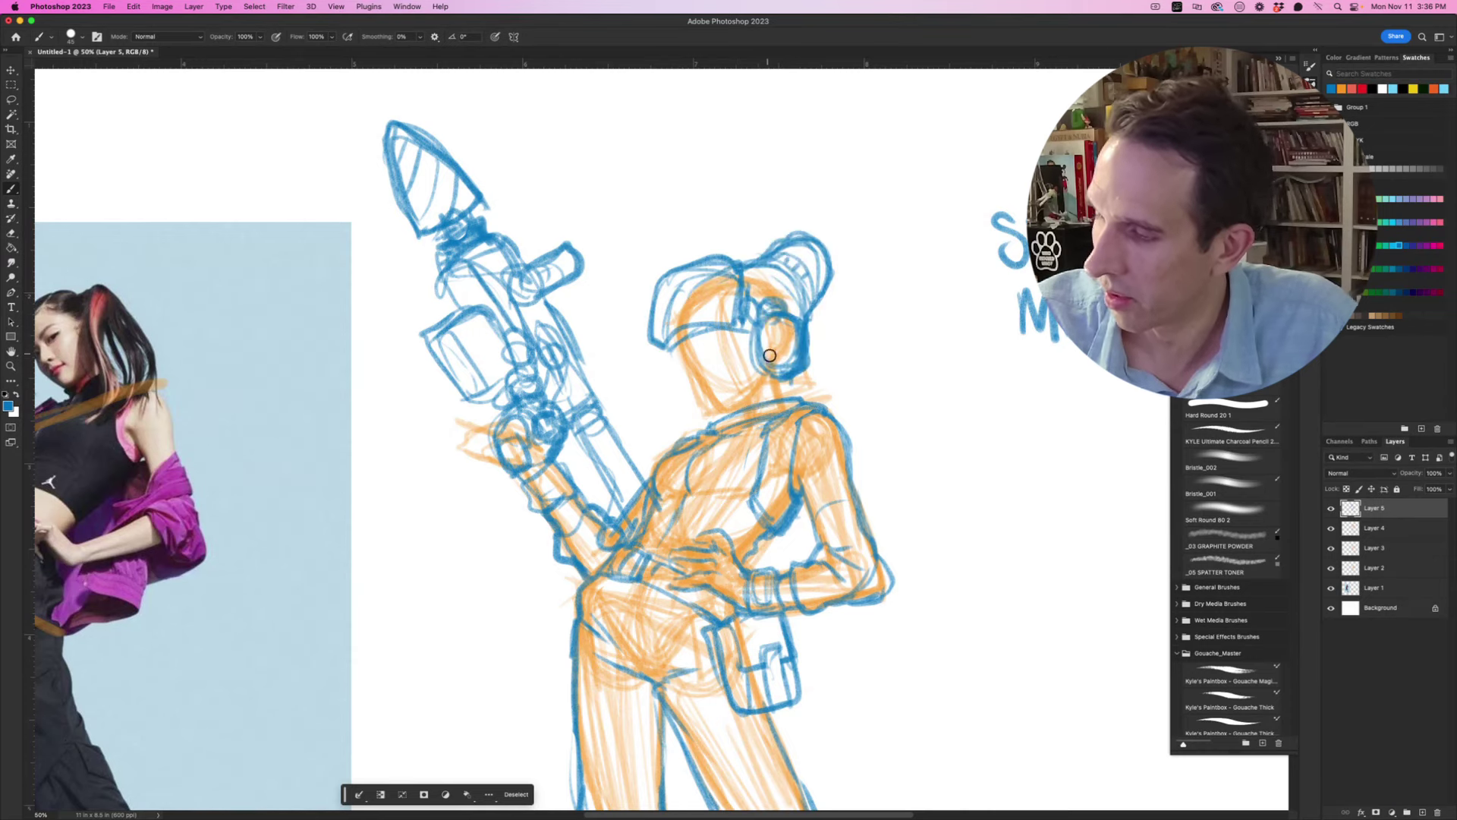
pyautogui.moveTo(680, 341); pyautogui.dragTo(766, 381)
pyautogui.moveTo(746, 406); pyautogui.dragTo(877, 369)
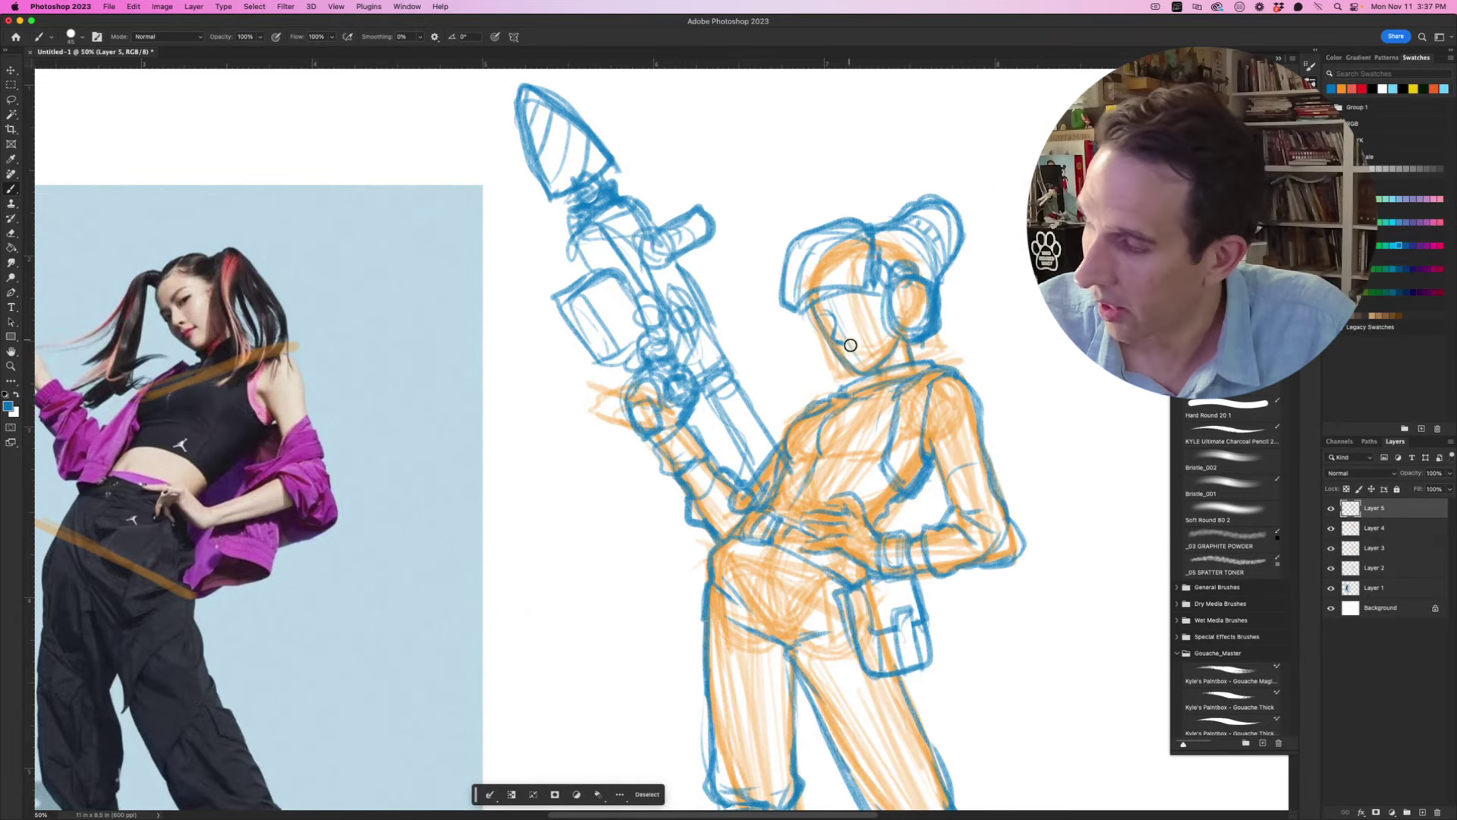
pyautogui.moveTo(889, 305); pyautogui.dragTo(819, 312)
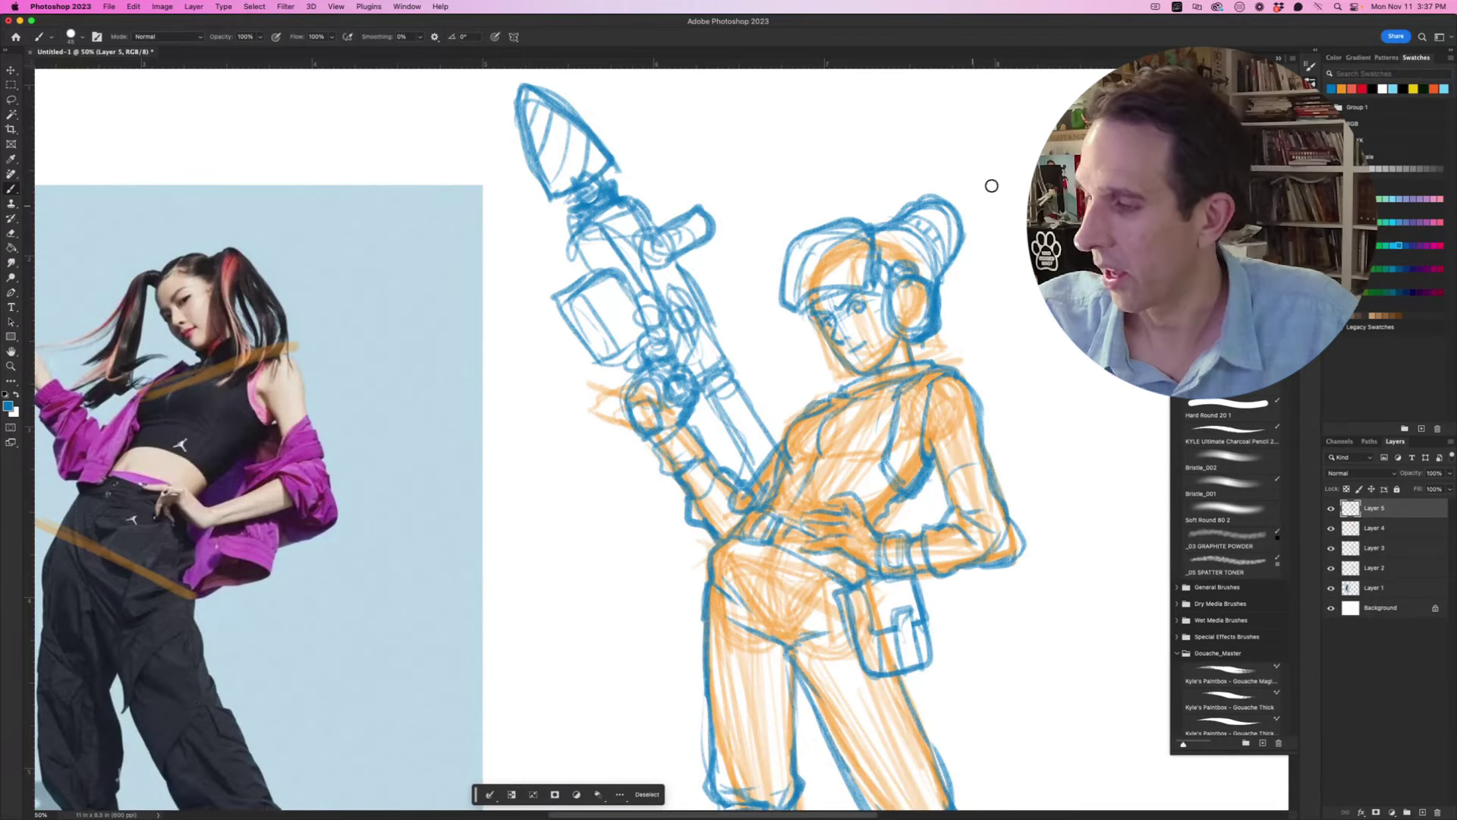
pyautogui.moveTo(989, 365); pyautogui.dragTo(908, 279)
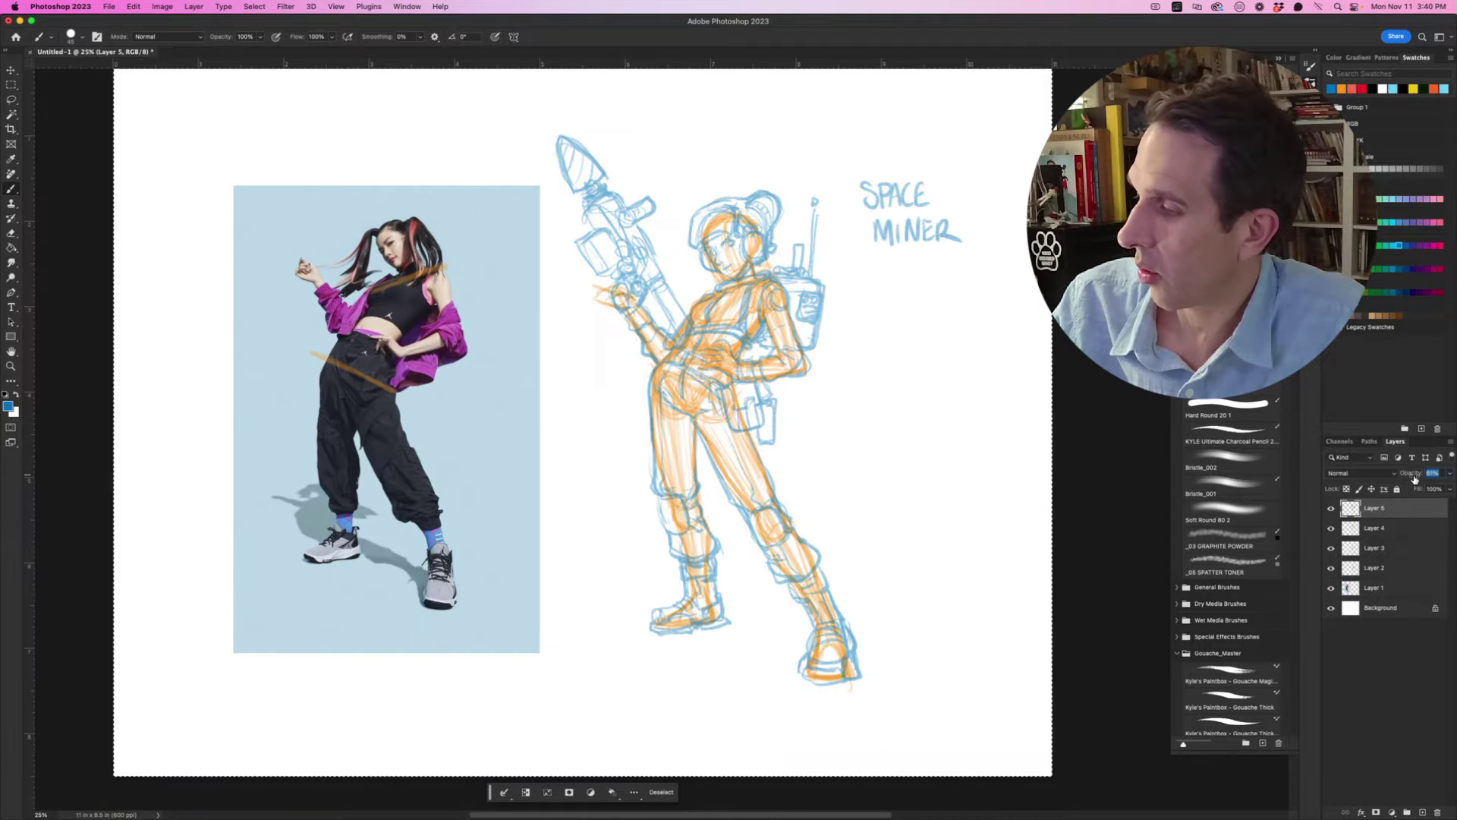
# Step: Add a new layer above Layer 5 for inking and reset the brush color to black
pyautogui.click(1422, 812)
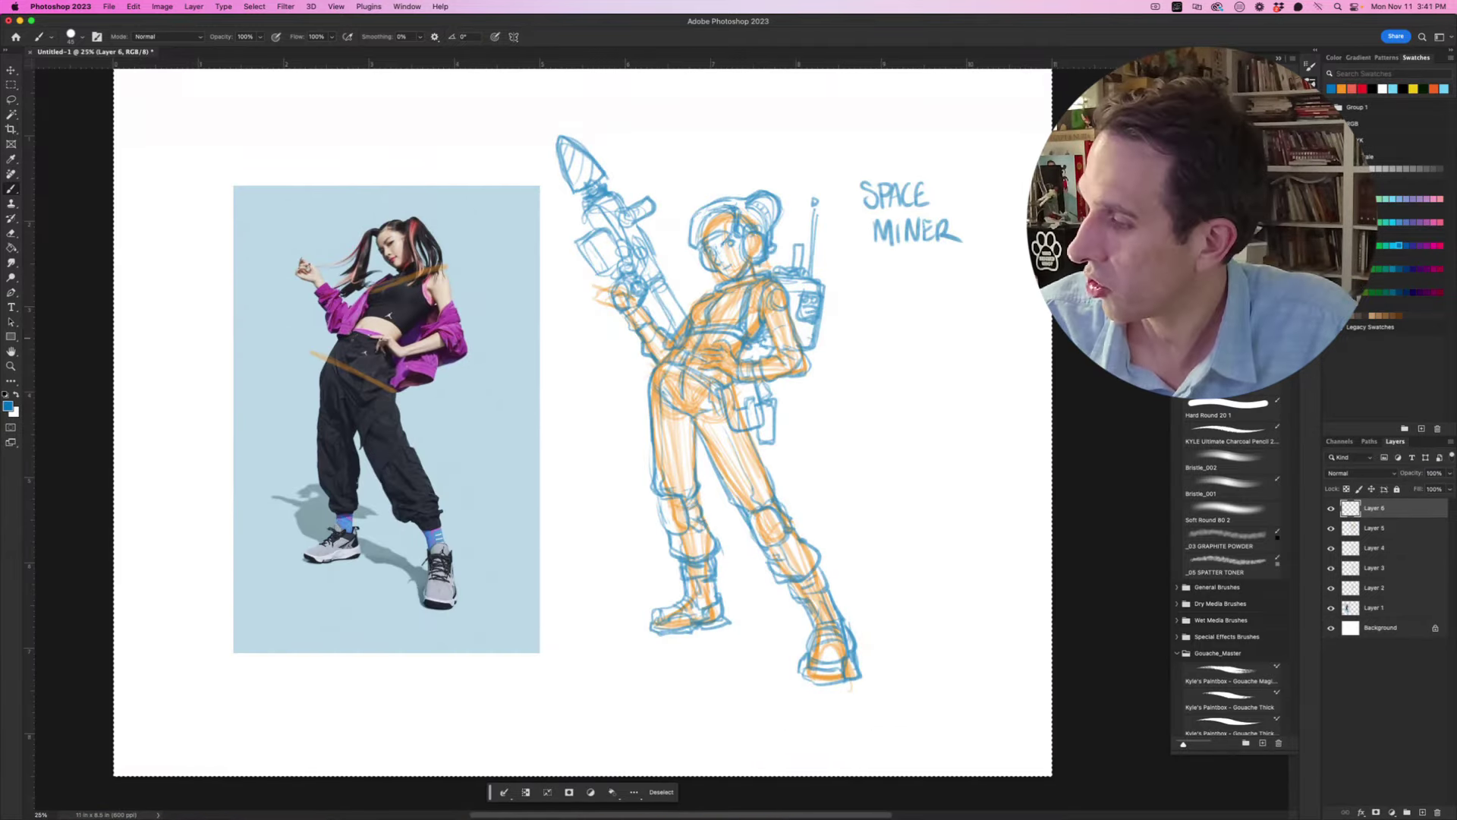
pyautogui.press('d')
# Step: Ink the helmet, headphones and smirking face in black over the blue sketch
pyautogui.press('super+equal')
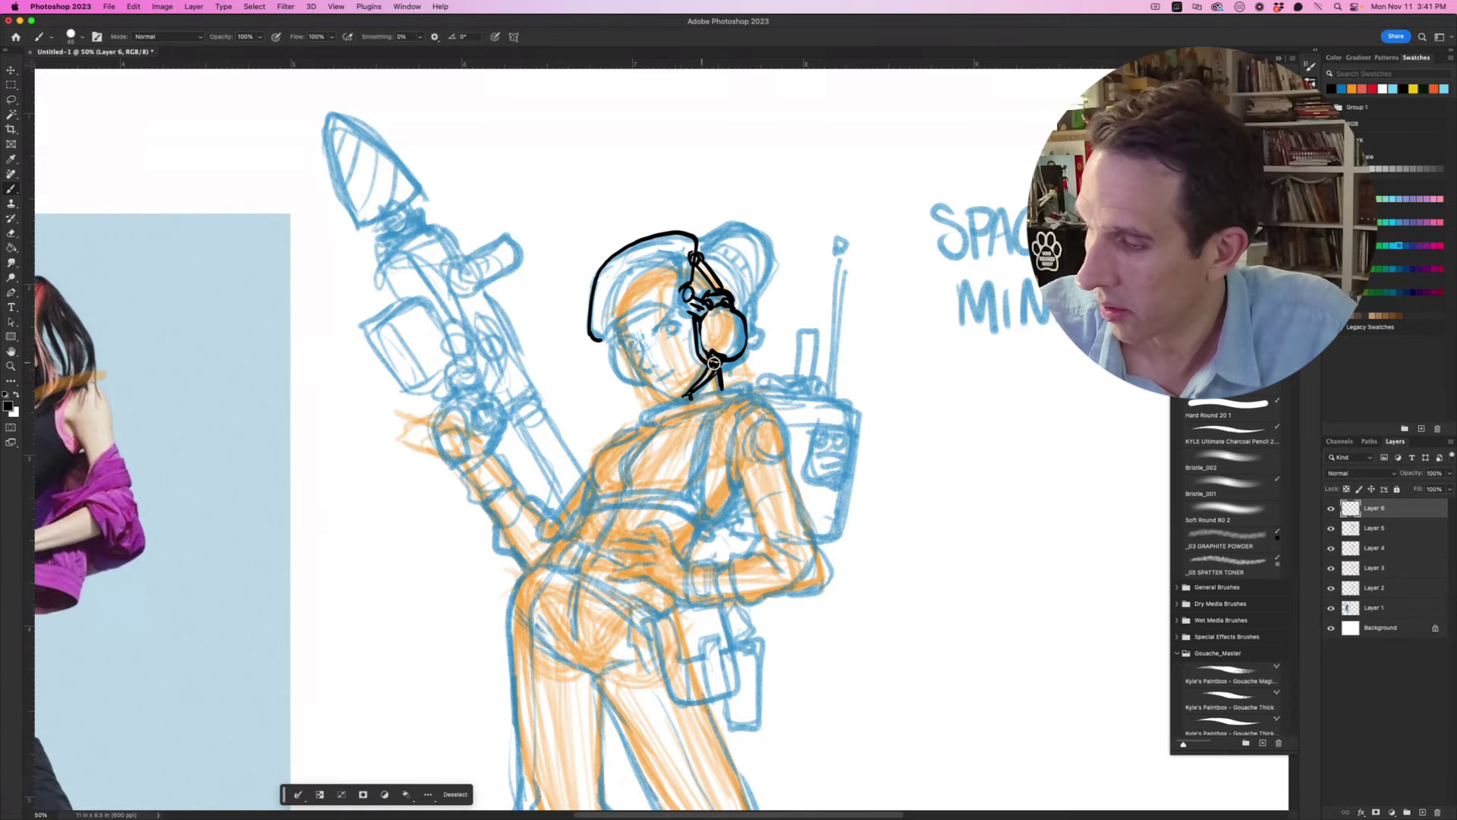
pyautogui.scroll(1, 650, 359)
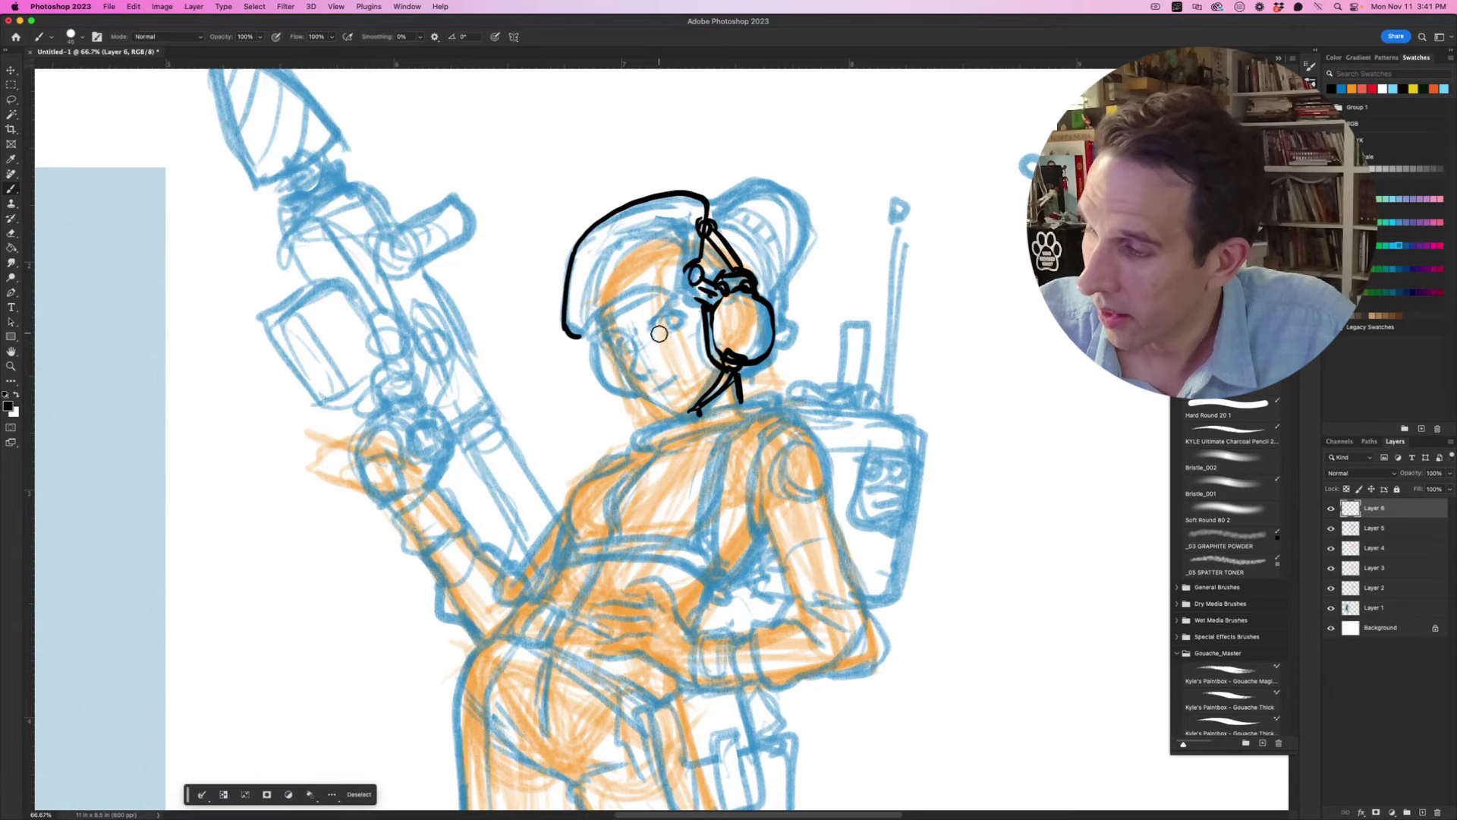
pyautogui.moveTo(625, 331); pyautogui.dragTo(630, 376)
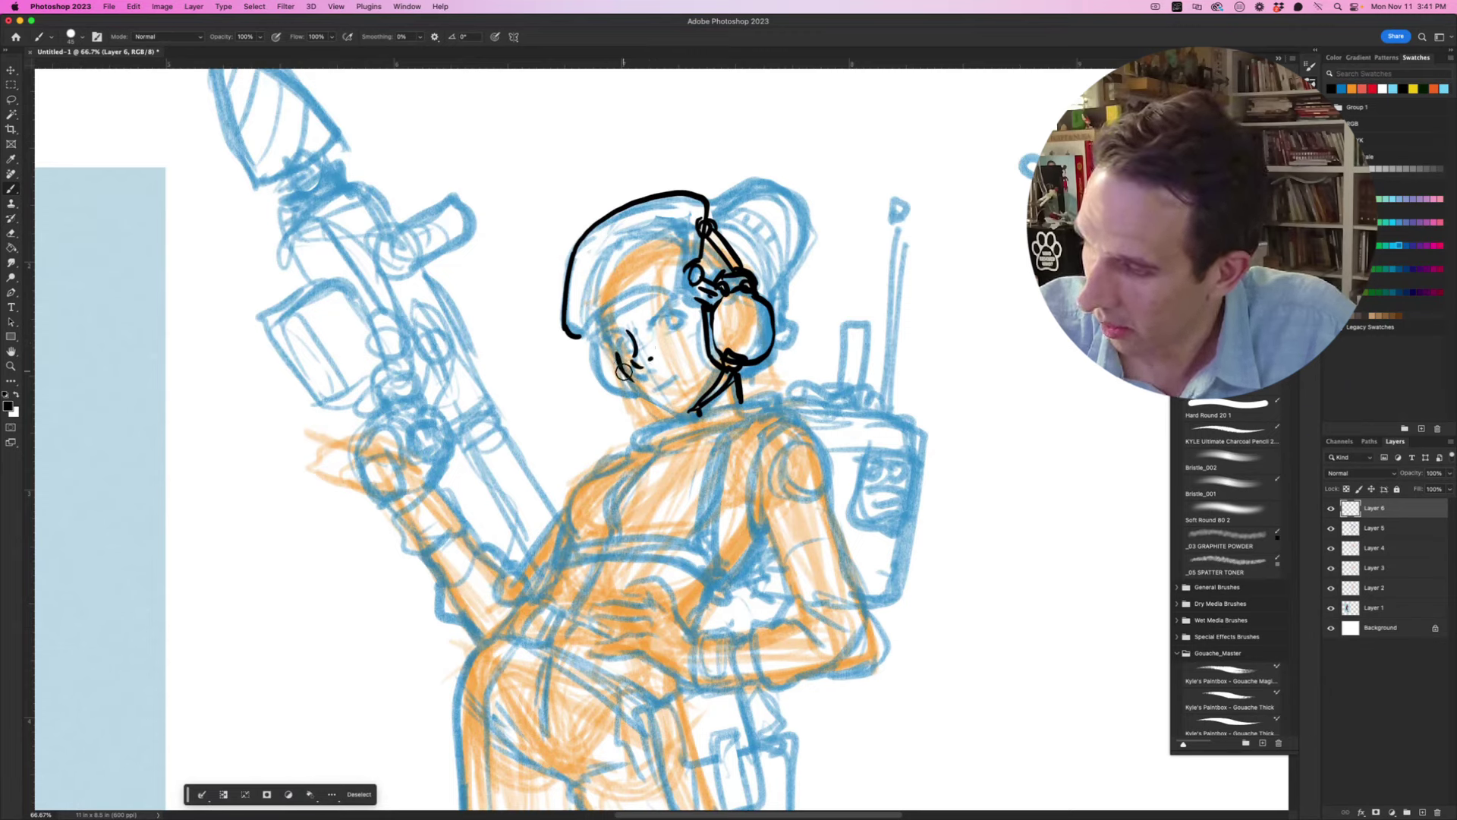
pyautogui.moveTo(624, 371); pyautogui.dragTo(659, 403)
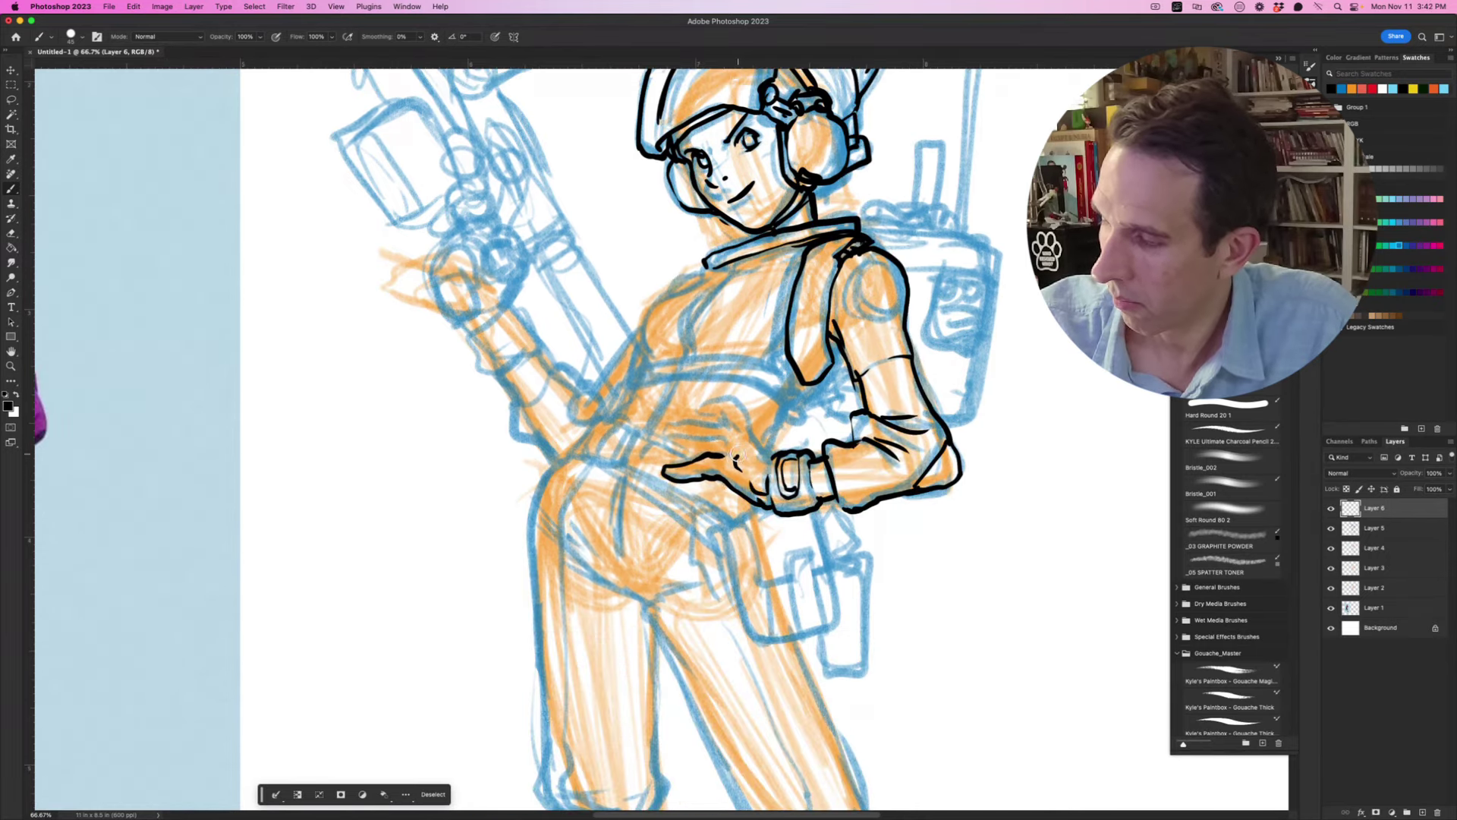
# Step: Ink the fingers and back of the hand resting on the hip
pyautogui.moveTo(738, 432); pyautogui.dragTo(666, 440)
pyautogui.moveTo(692, 410); pyautogui.dragTo(730, 400)
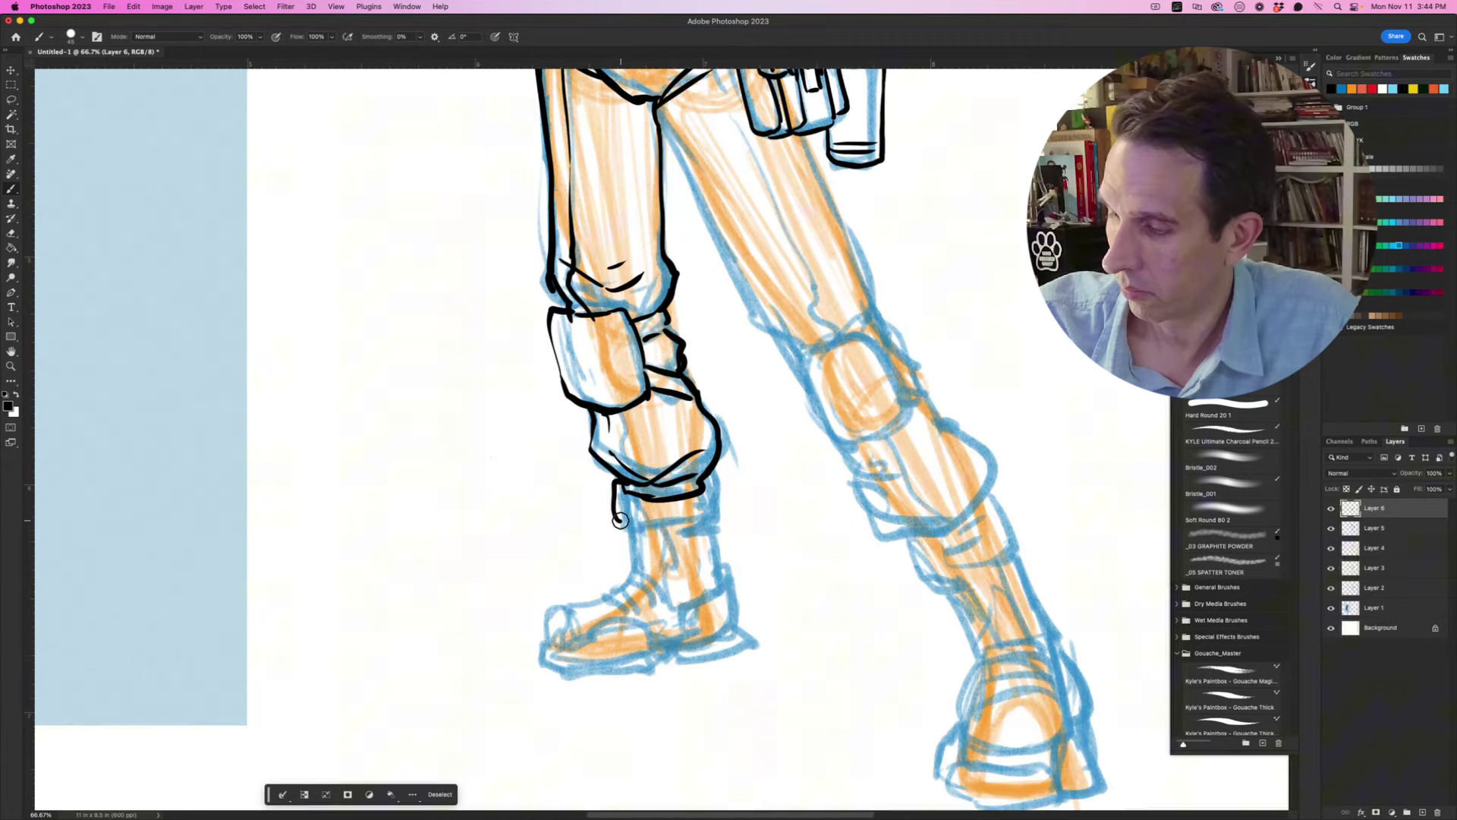
# Step: Ink both lower legs and the chunky boots with layered straps and treaded soles
pyautogui.moveTo(634, 531)
pyautogui.mouseDown()
pyautogui.moveTo(676, 528)
pyautogui.moveTo(718, 484)
pyautogui.mouseUp()
pyautogui.moveTo(540, 668); pyautogui.dragTo(687, 531)
pyautogui.moveTo(683, 616); pyautogui.dragTo(737, 597)
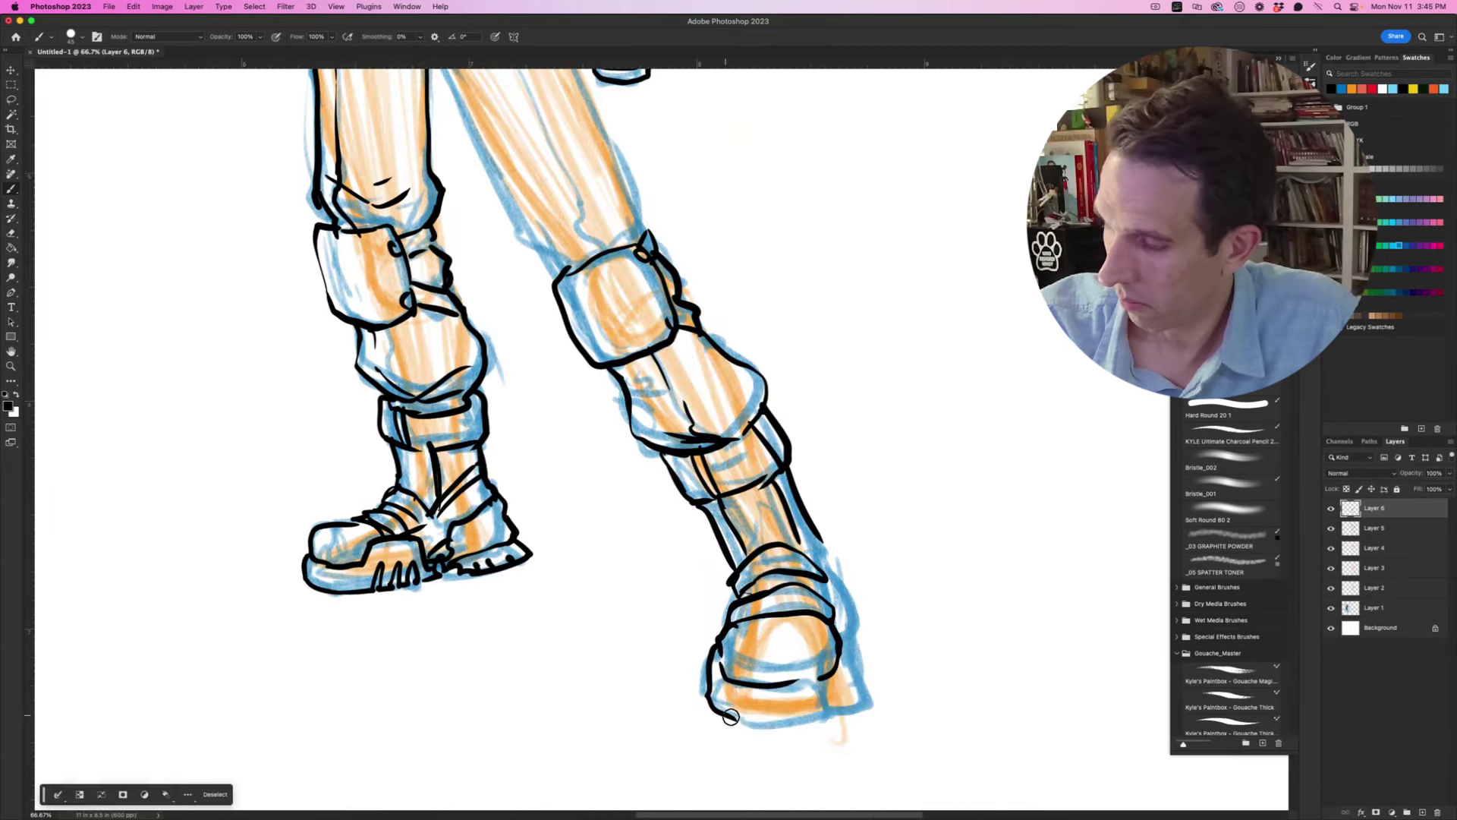
pyautogui.moveTo(725, 721)
pyautogui.mouseDown()
pyautogui.moveTo(813, 718)
pyautogui.moveTo(867, 674)
pyautogui.moveTo(865, 638)
pyautogui.mouseUp()
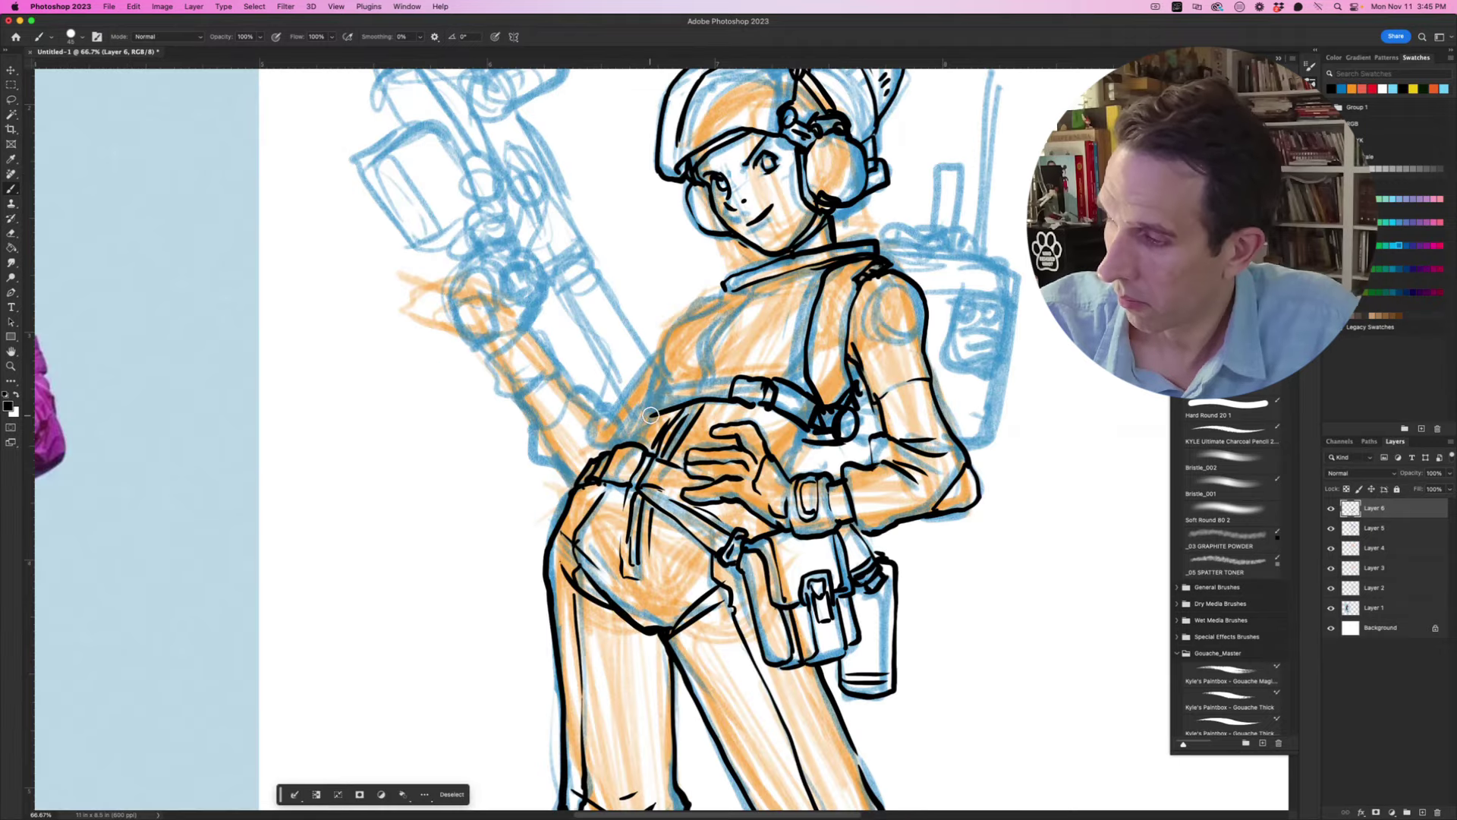
# Step: Ink the vest's chest contours and the raised forearm with its sleeve folds
pyautogui.moveTo(718, 395)
pyautogui.mouseDown()
pyautogui.moveTo(660, 378)
pyautogui.moveTo(667, 337)
pyautogui.mouseUp()
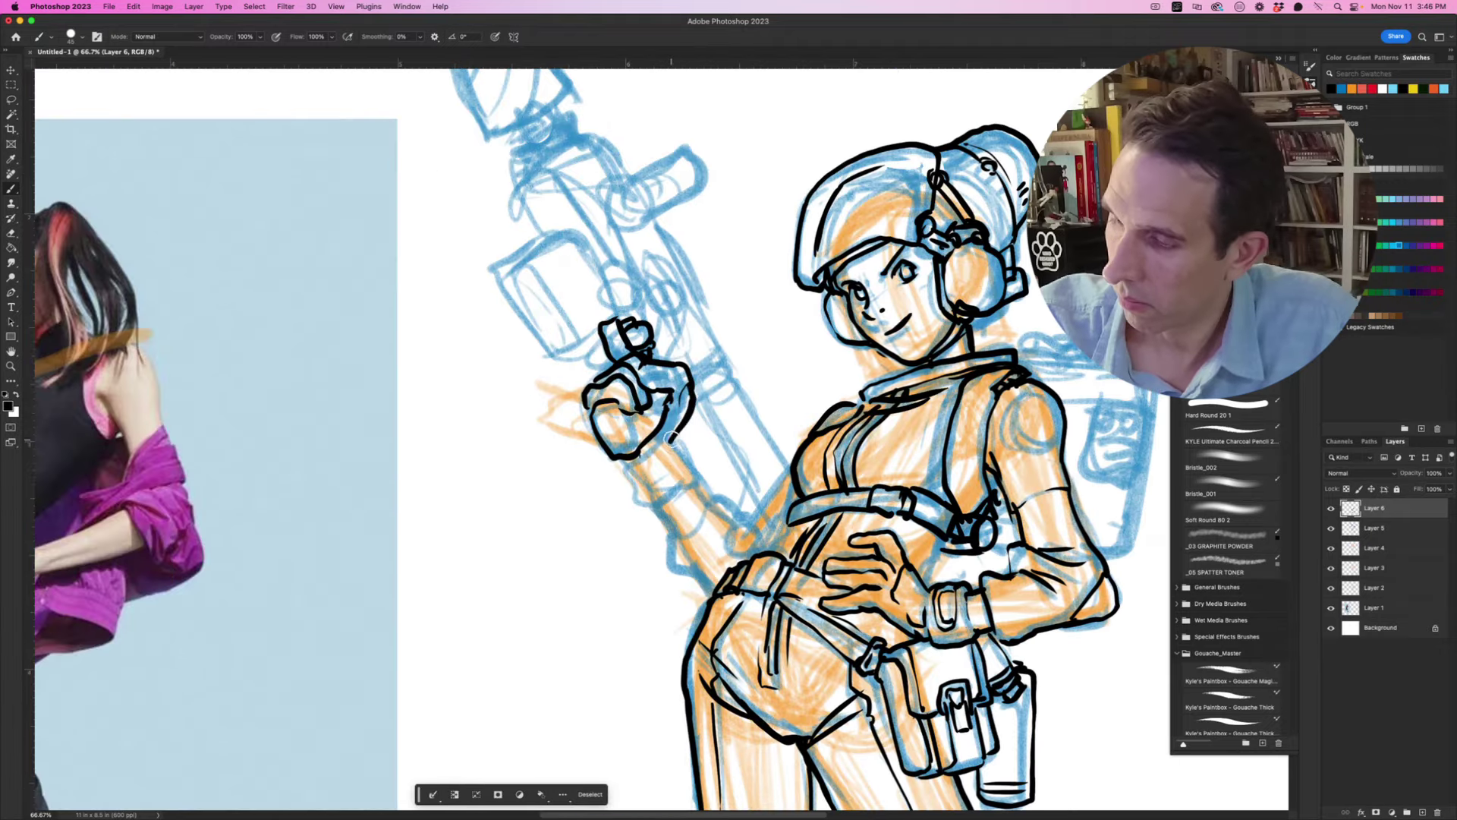
pyautogui.moveTo(667, 428); pyautogui.dragTo(766, 531)
# Step: Ink the mining gun's barrel, side handle and pointed drill tip
pyautogui.moveTo(712, 348); pyautogui.dragTo(757, 417)
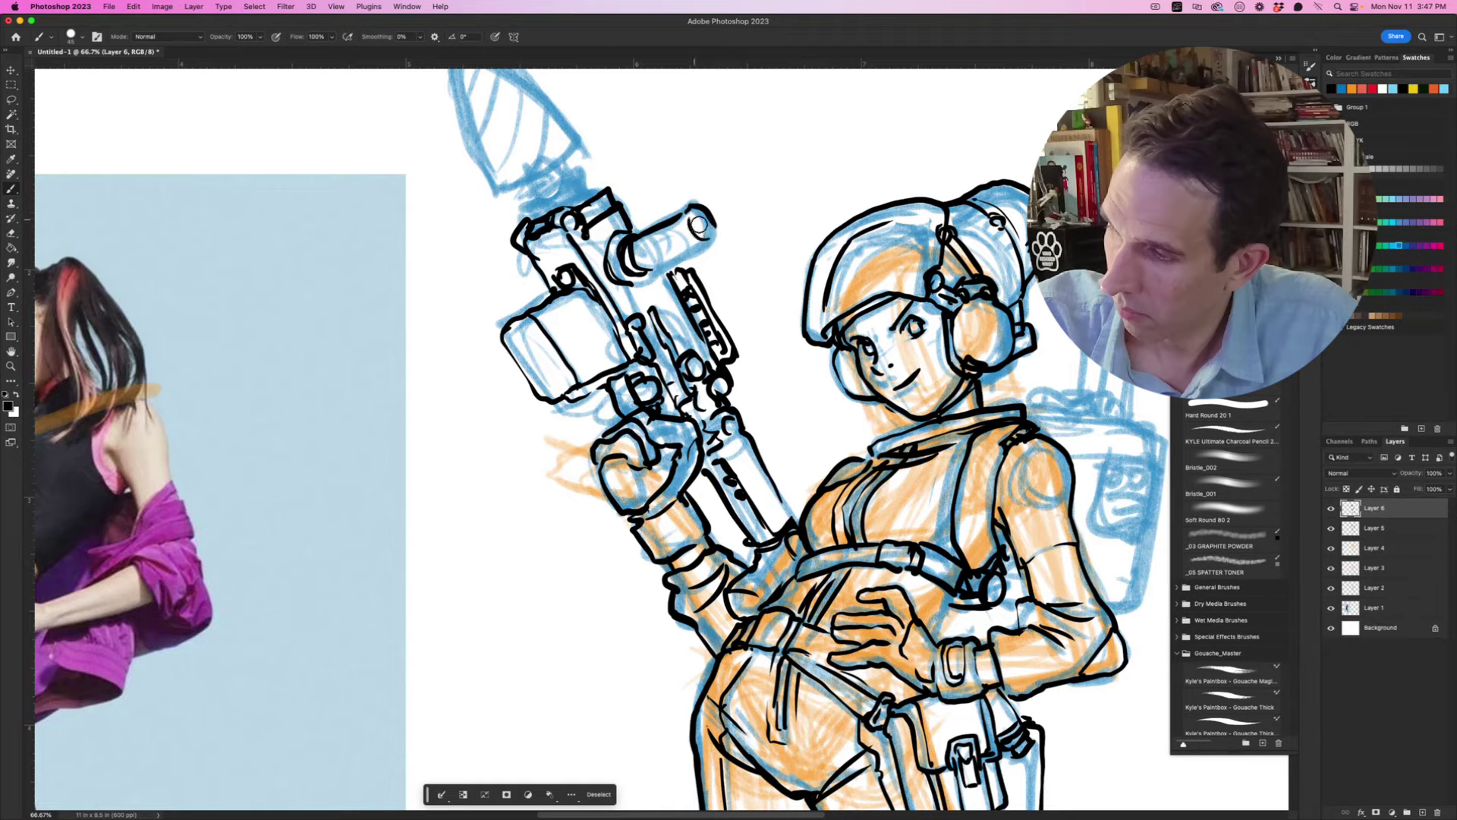
pyautogui.moveTo(700, 224); pyautogui.dragTo(650, 276)
pyautogui.moveTo(650, 276); pyautogui.dragTo(632, 275)
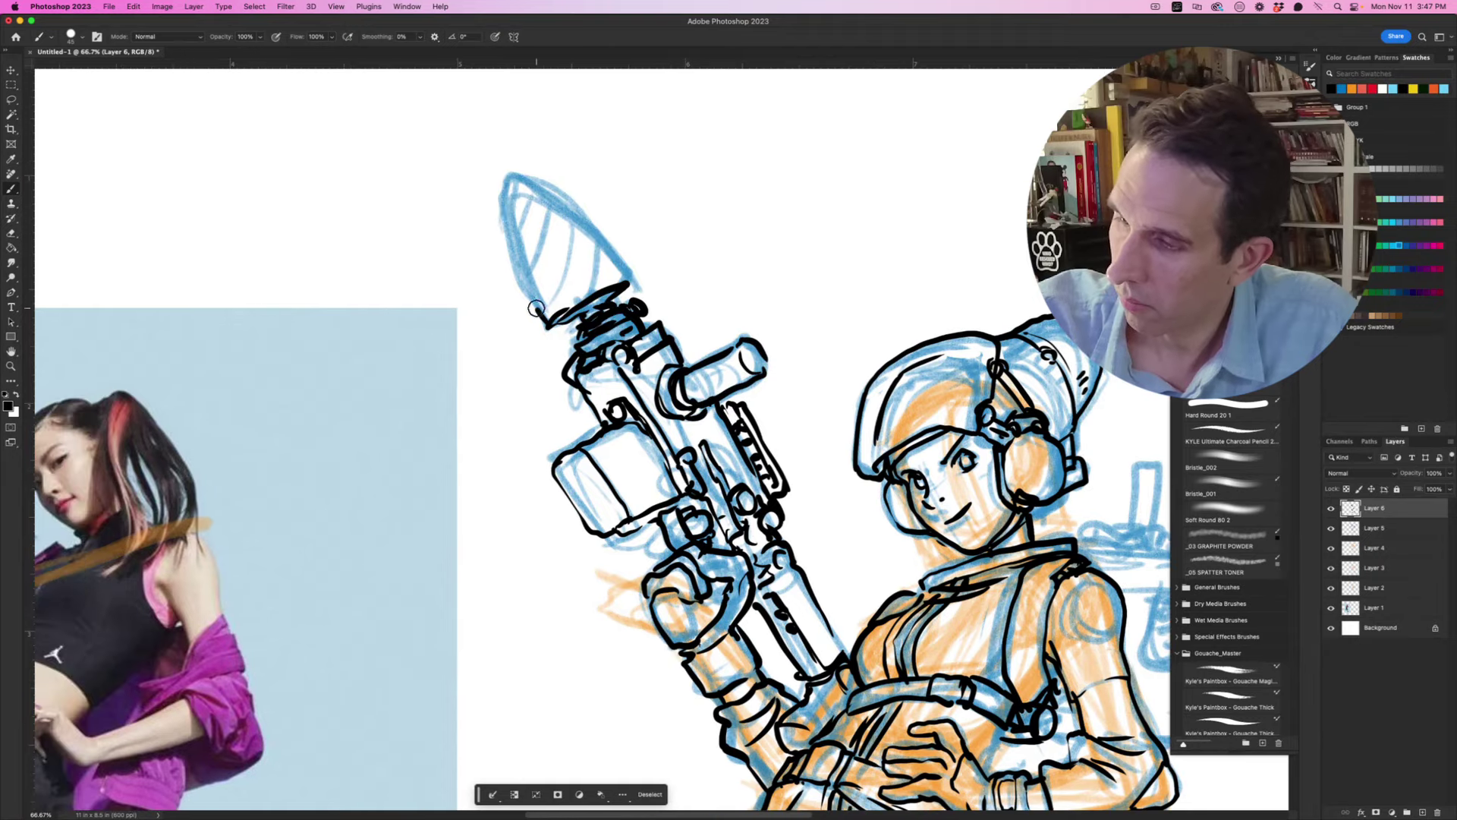
pyautogui.moveTo(546, 323)
pyautogui.mouseDown()
pyautogui.moveTo(512, 244)
pyautogui.moveTo(513, 175)
pyautogui.moveTo(633, 281)
pyautogui.mouseUp()
# Step: Ink the radio backpack's upper details and its tall antenna
pyautogui.moveTo(867, 294); pyautogui.dragTo(846, 307)
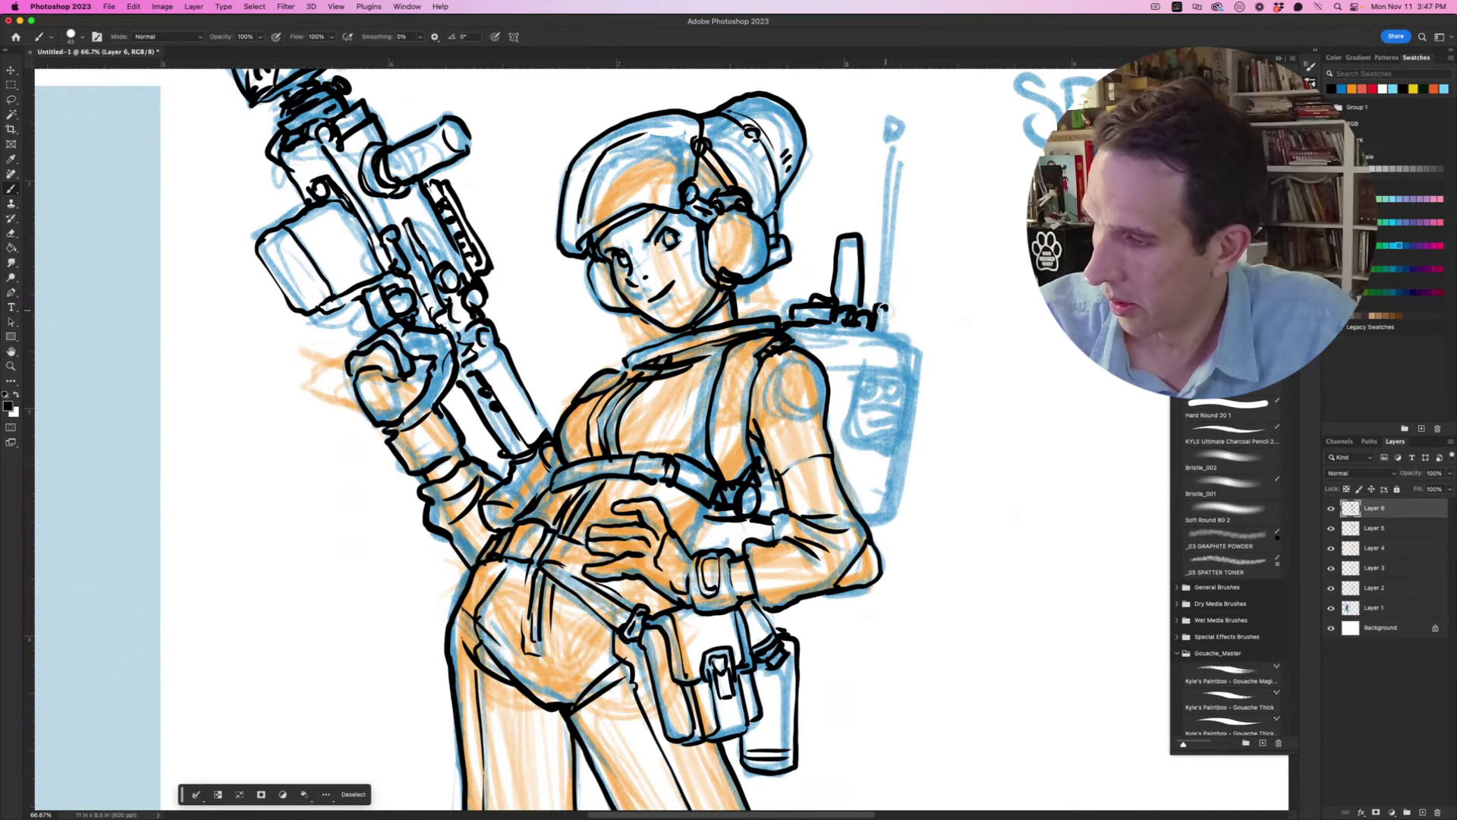
pyautogui.moveTo(887, 255); pyautogui.dragTo(902, 152)
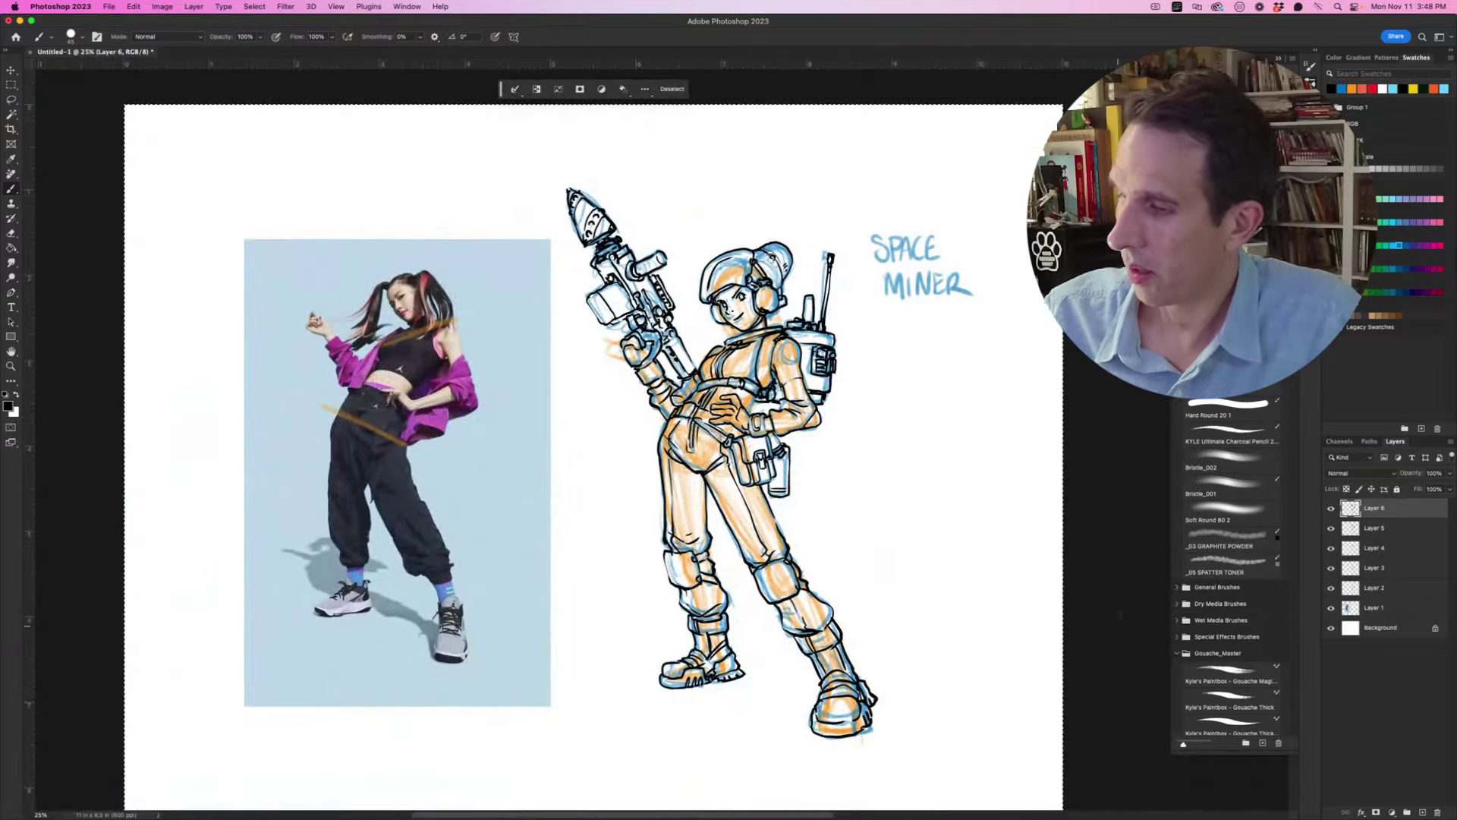
# Step: On a new layer beneath the inks, draw a loose red outline around the space miner and fill it with solid red
pyautogui.click(1399, 528)
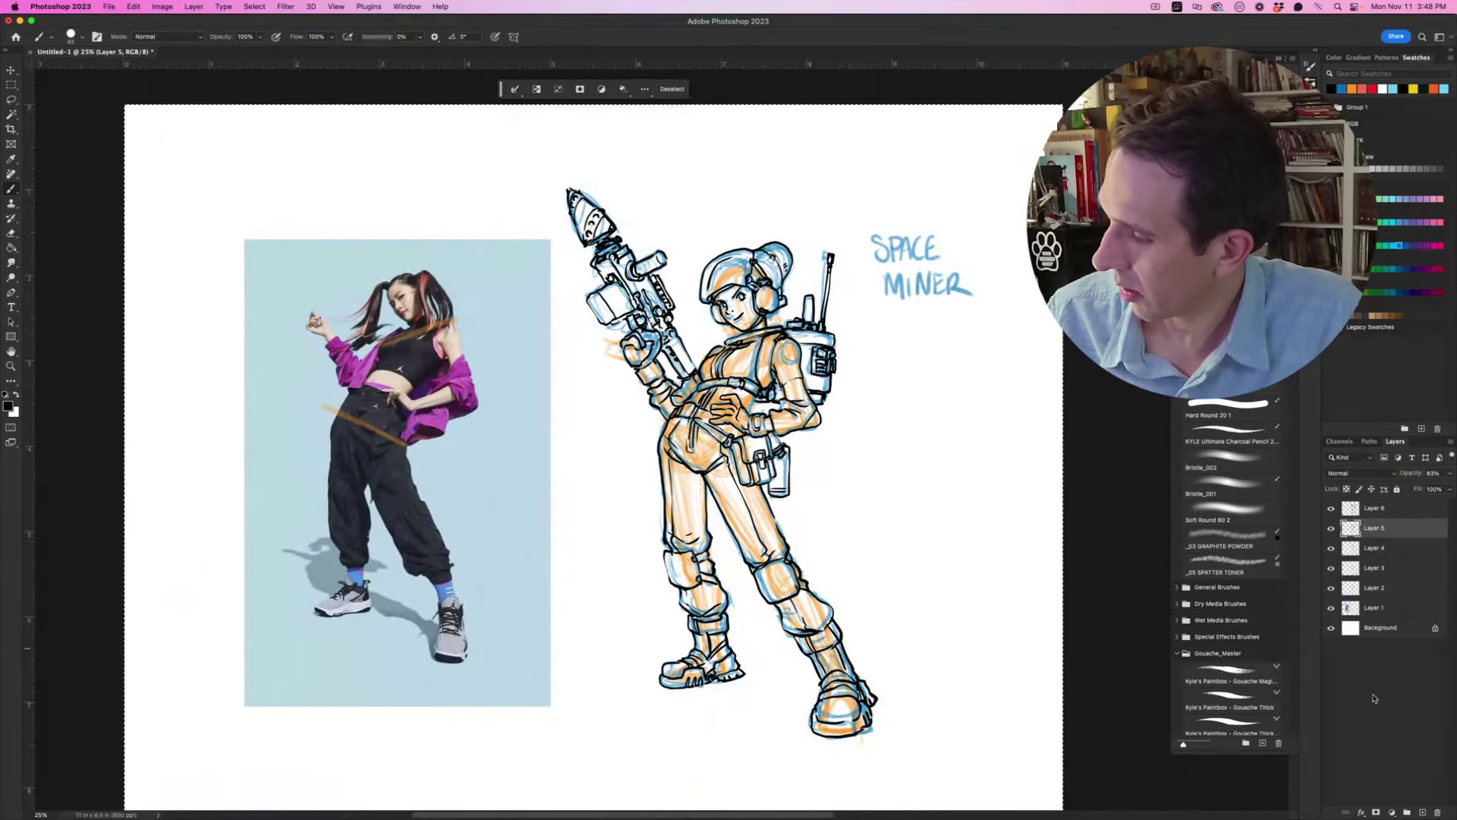
pyautogui.click(1422, 813)
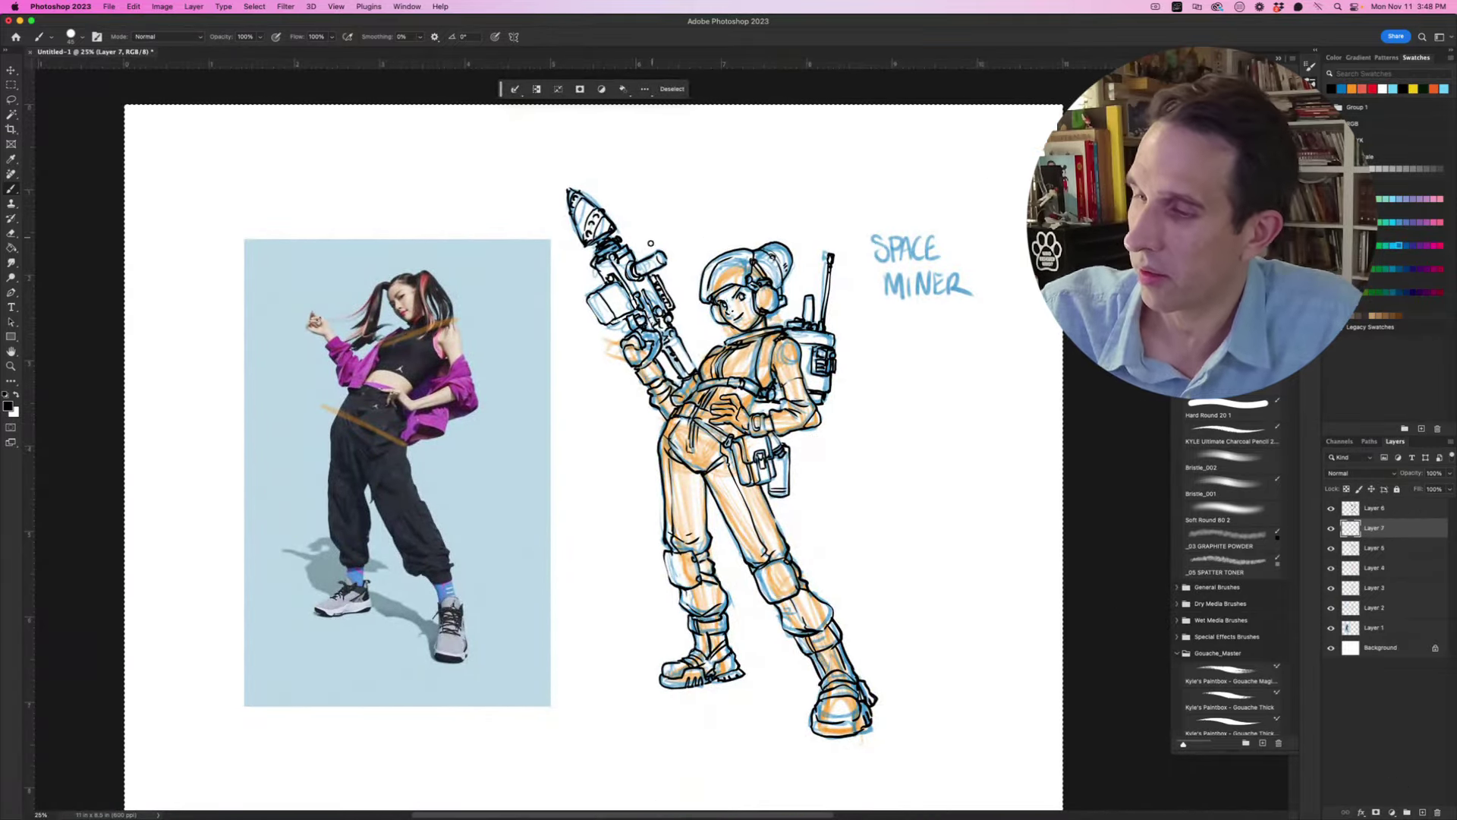
pyautogui.click(1362, 89)
pyautogui.moveTo(643, 660)
pyautogui.mouseDown()
pyautogui.moveTo(599, 350)
pyautogui.moveTo(630, 163)
pyautogui.moveTo(645, 668)
pyautogui.mouseUp()
pyautogui.press('g')
pyautogui.click(797, 678)
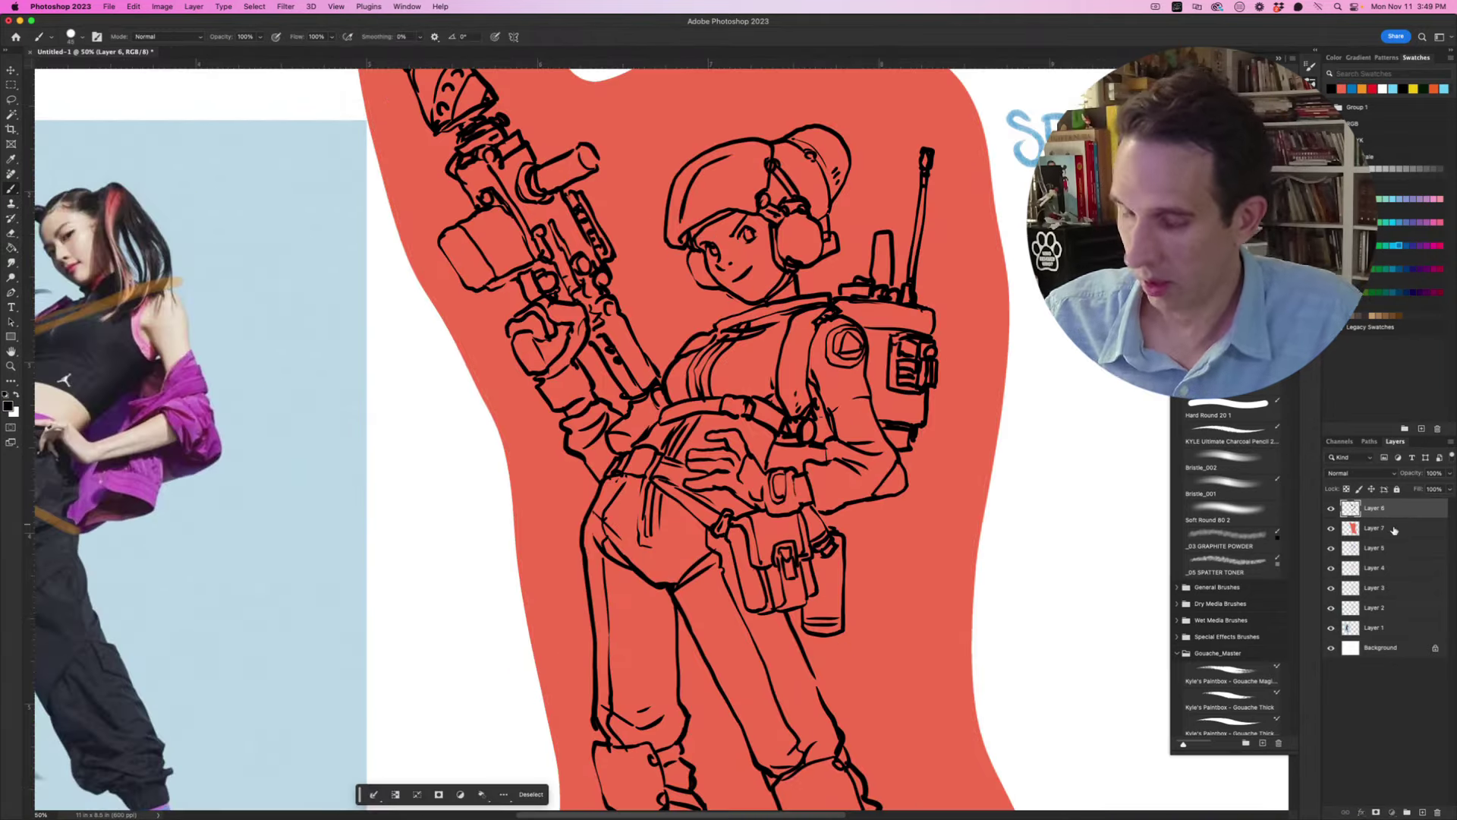
# Step: Erase the red fill just outside the inked contours of the torso, legs, pouches, radio backpack and antenna
pyautogui.click(1394, 530)
pyautogui.press('e')
pyautogui.moveTo(556, 445)
pyautogui.mouseDown()
pyautogui.moveTo(578, 517)
pyautogui.moveTo(576, 594)
pyautogui.moveTo(586, 409)
pyautogui.mouseUp()
pyautogui.moveTo(586, 409)
pyautogui.mouseDown()
pyautogui.moveTo(607, 585)
pyautogui.moveTo(651, 704)
pyautogui.mouseUp()
pyautogui.scroll(-5, 652, 704)
pyautogui.moveTo(758, 414); pyautogui.dragTo(725, 342)
pyautogui.moveTo(727, 340); pyautogui.dragTo(723, 326)
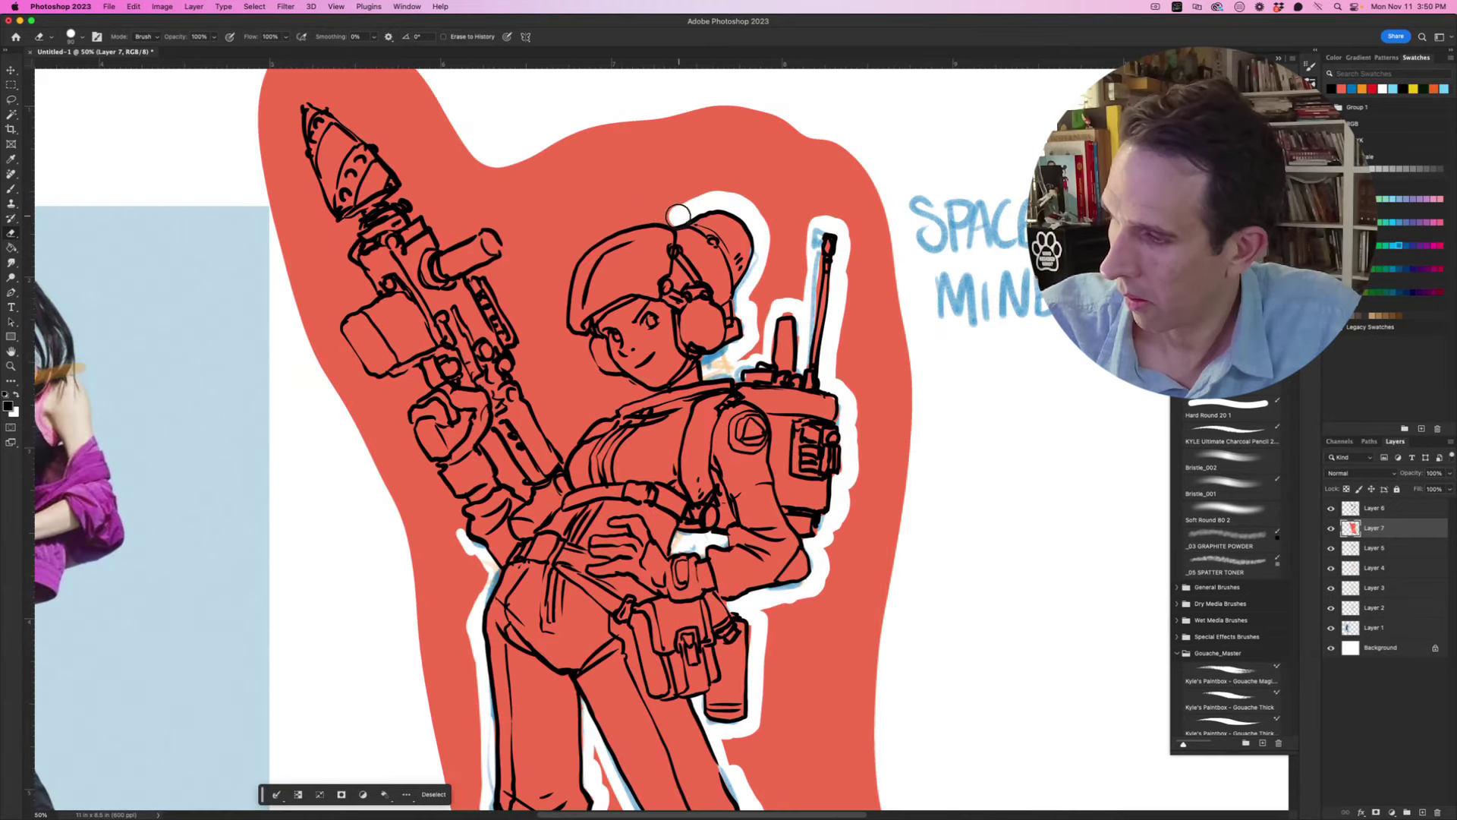
# Step: Erase the red fill outside the inked contours of the hair bun, beret, face and neck
pyautogui.moveTo(678, 215)
pyautogui.mouseDown()
pyautogui.moveTo(627, 219)
pyautogui.moveTo(573, 250)
pyautogui.moveTo(550, 352)
pyautogui.mouseUp()
pyautogui.moveTo(567, 264)
pyautogui.mouseDown()
pyautogui.moveTo(562, 328)
pyautogui.moveTo(586, 339)
pyautogui.moveTo(572, 341)
pyautogui.moveTo(619, 384)
pyautogui.mouseUp()
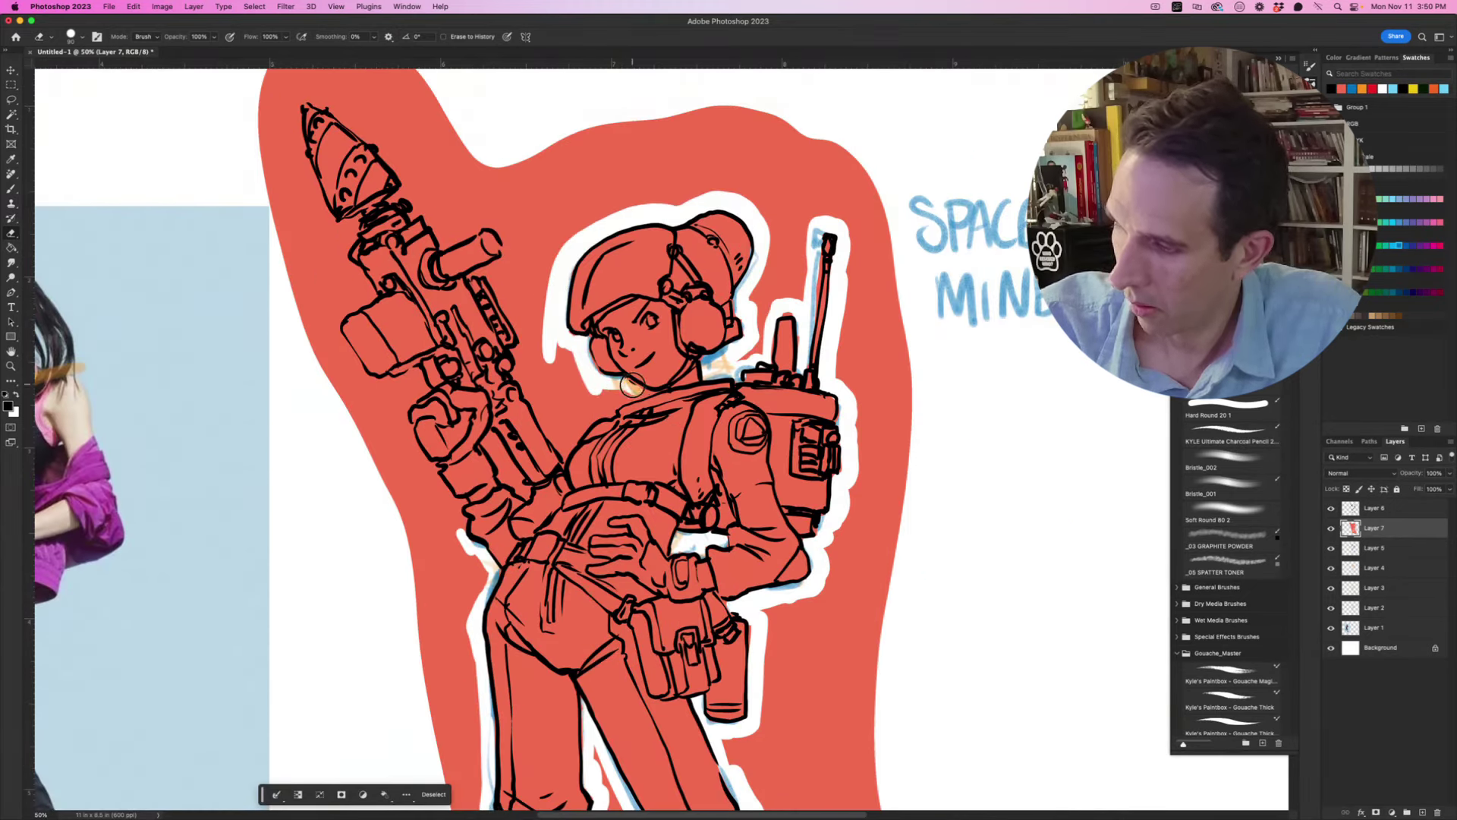
pyautogui.moveTo(651, 408); pyautogui.dragTo(717, 386)
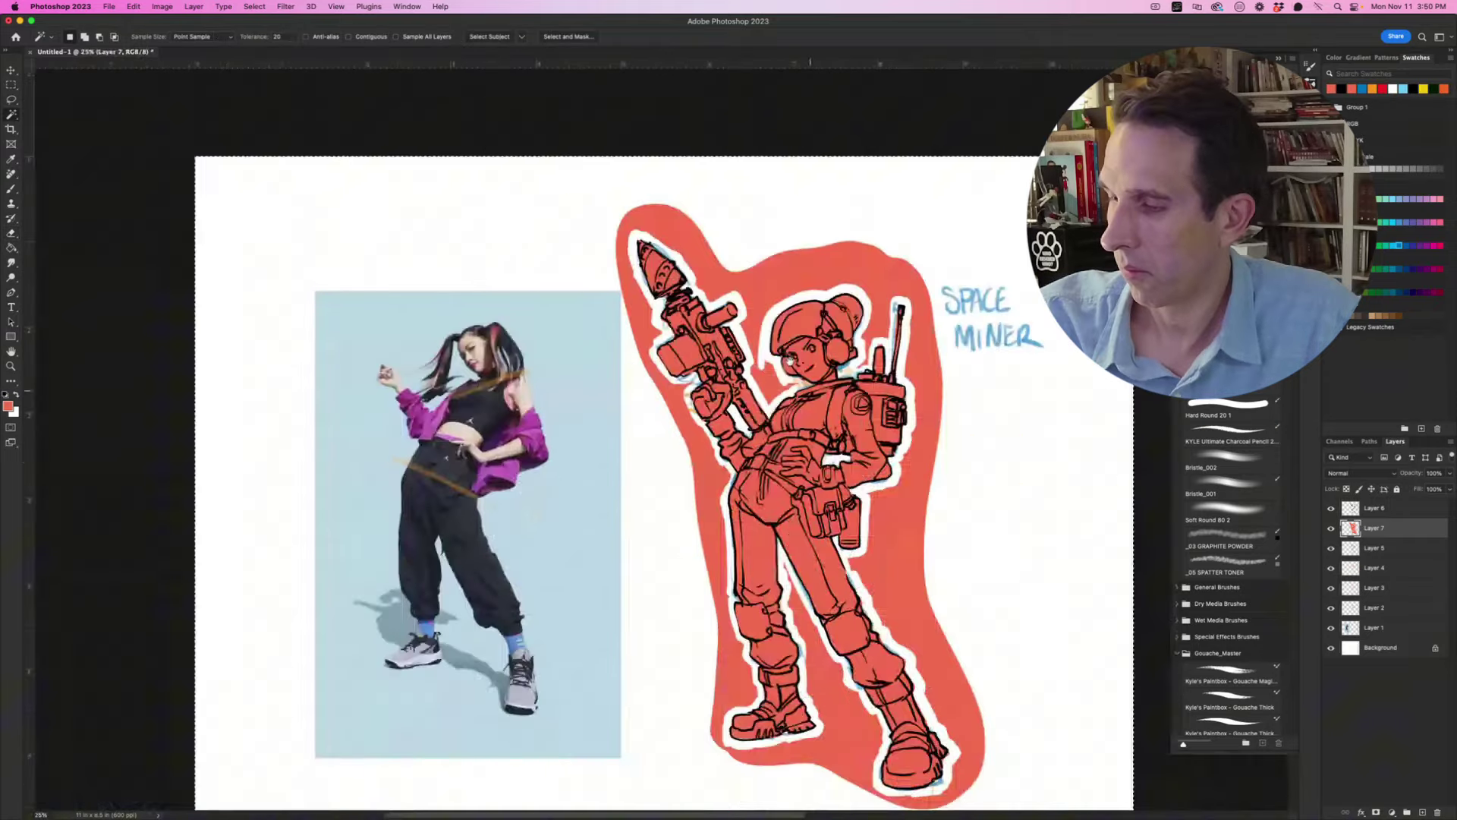
# Step: Select the leftover outer red area around the character, delete it and clear the selection
pyautogui.moveTo(790, 359); pyautogui.dragTo(694, 238)
pyautogui.press('super+d')
pyautogui.click(808, 463)
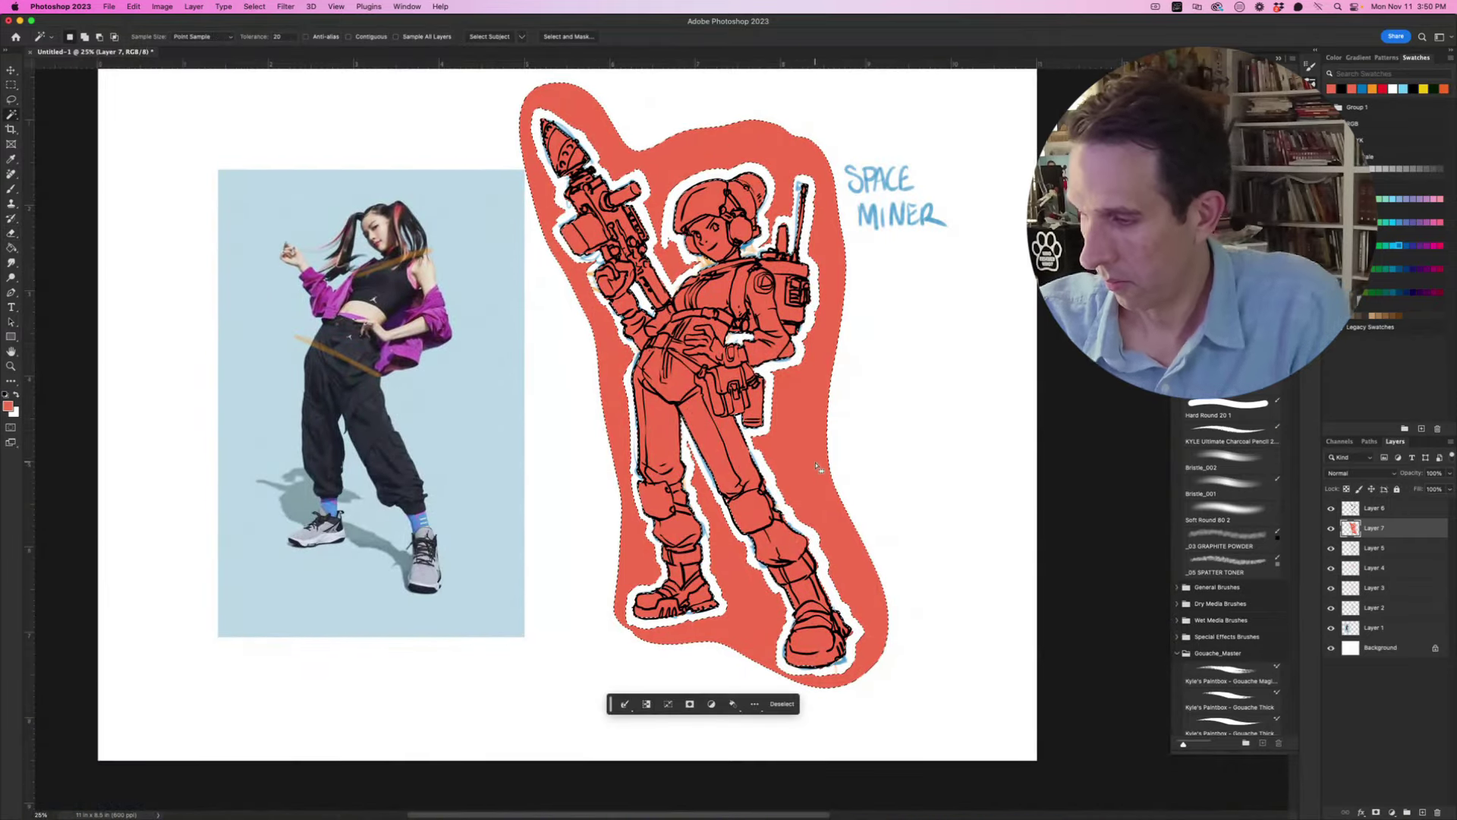
pyautogui.press('Delete')
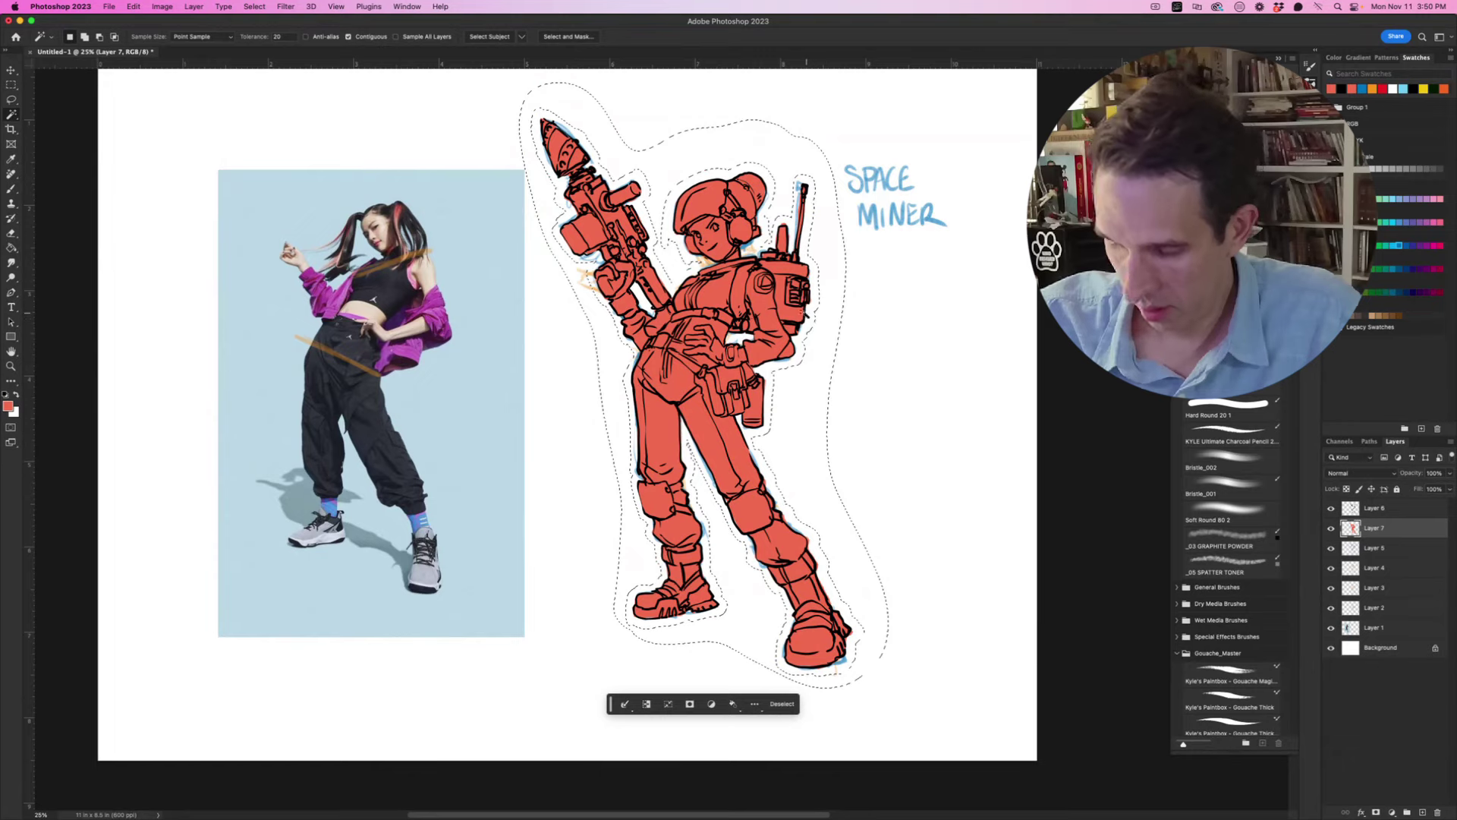
pyautogui.press('super+d')
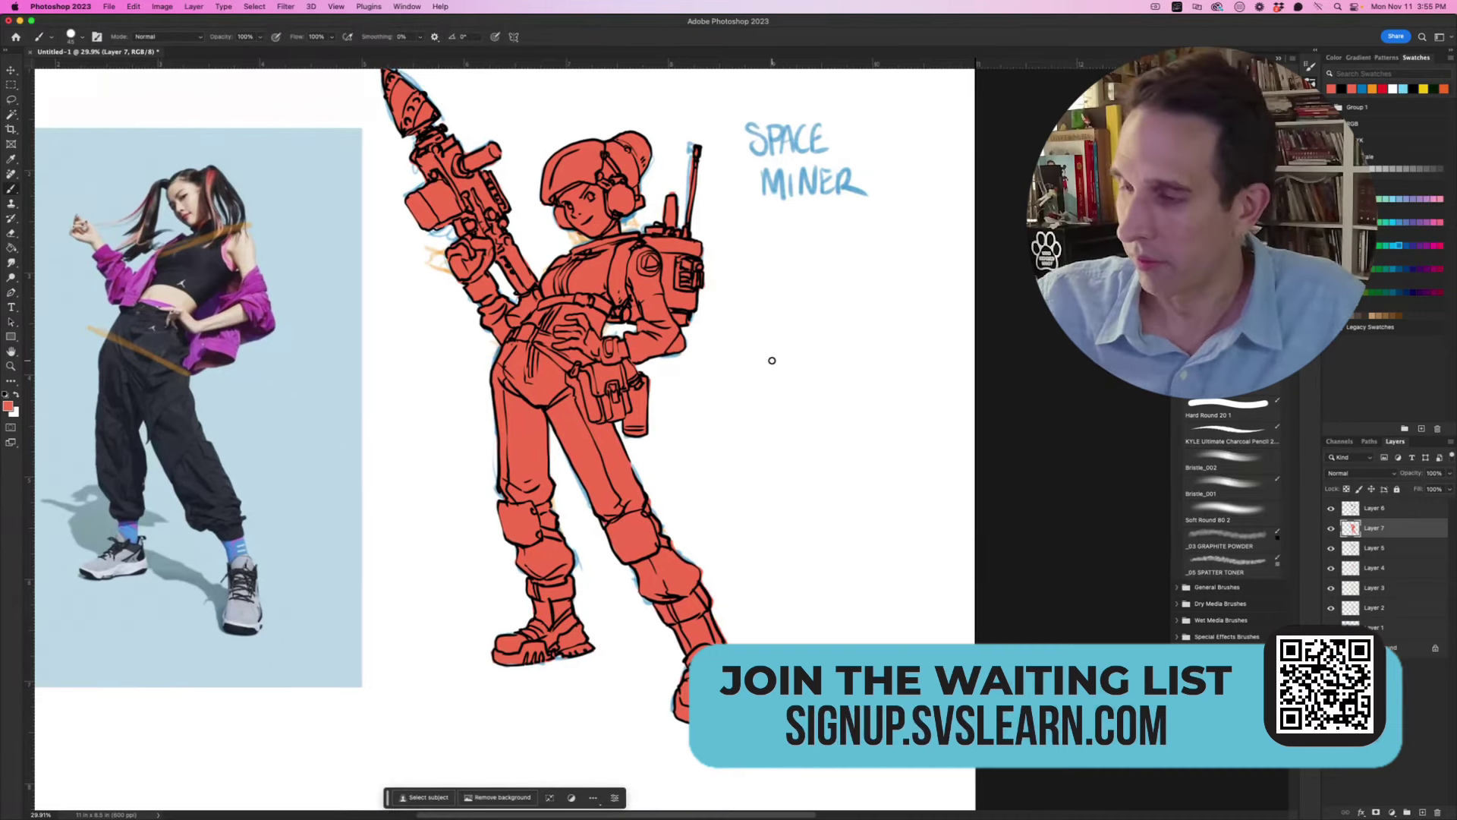
# Step: Sketch an orange gesture of a stubby second character beside the first, with a large round head, bent arms and wide-set legs
pyautogui.scroll(2, 772, 361)
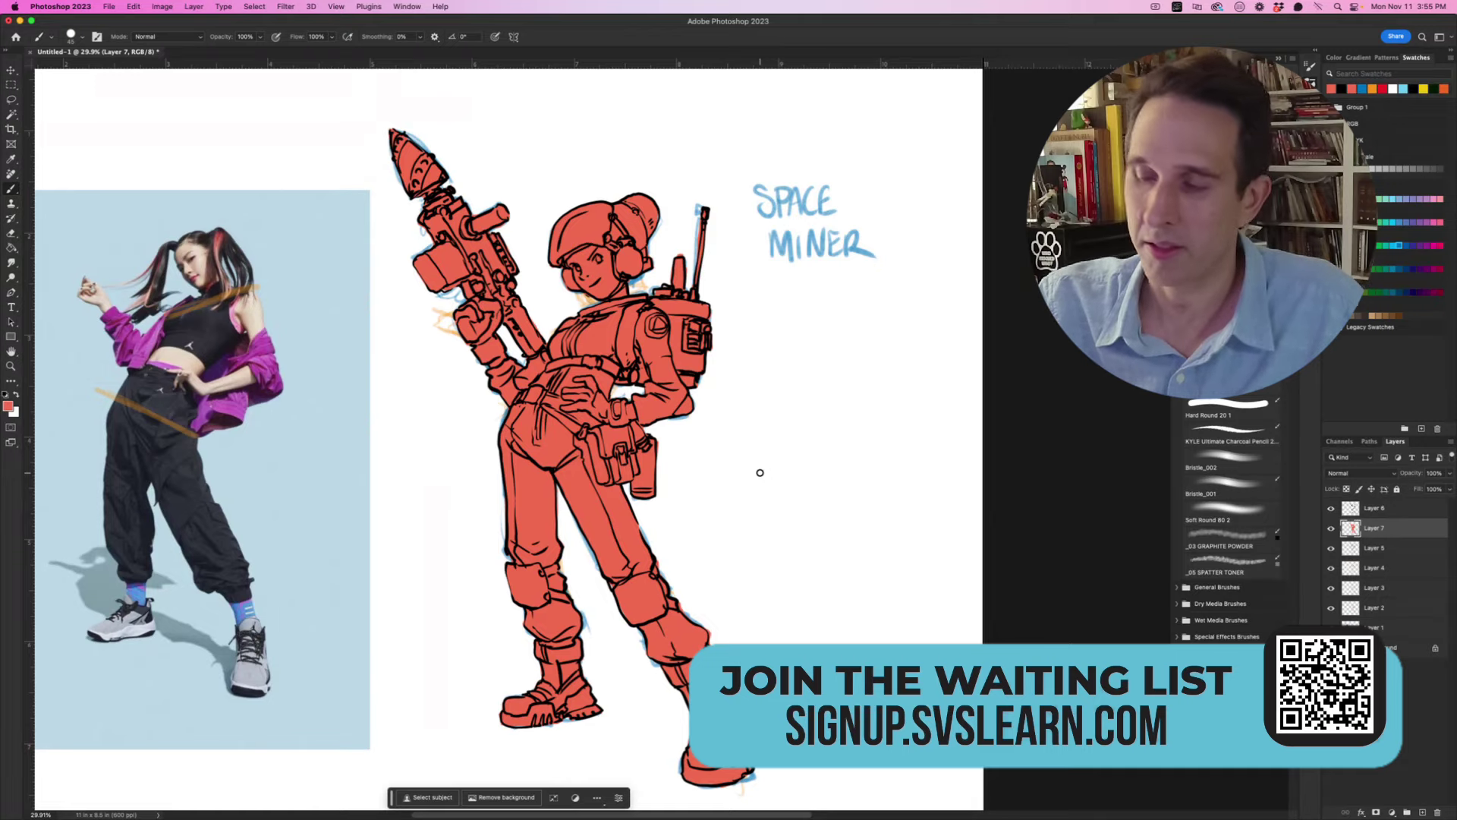
pyautogui.scroll(-1, 760, 472)
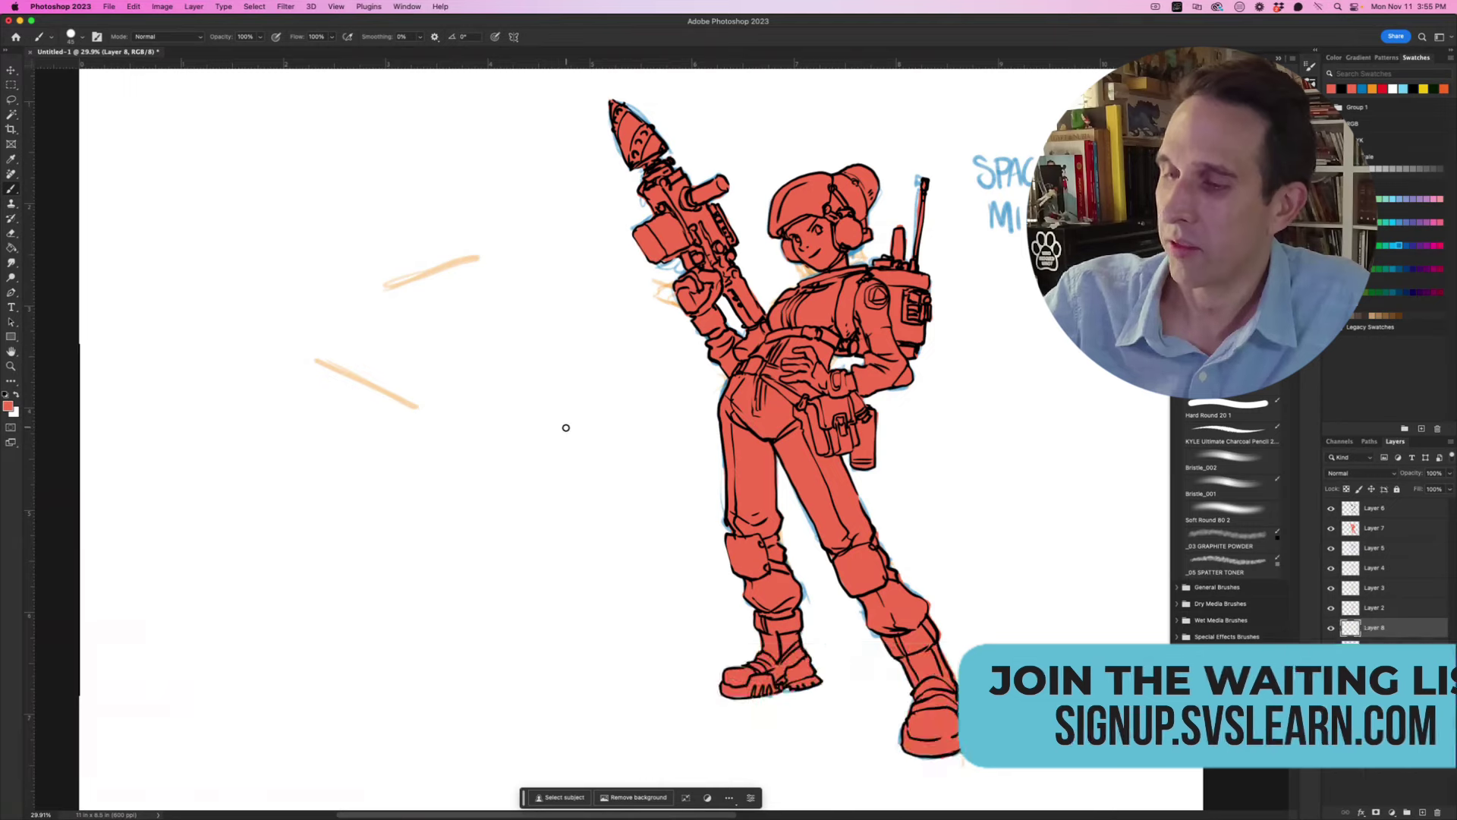
pyautogui.moveTo(458, 431)
pyautogui.mouseDown()
pyautogui.moveTo(478, 433)
pyautogui.moveTo(464, 468)
pyautogui.mouseUp()
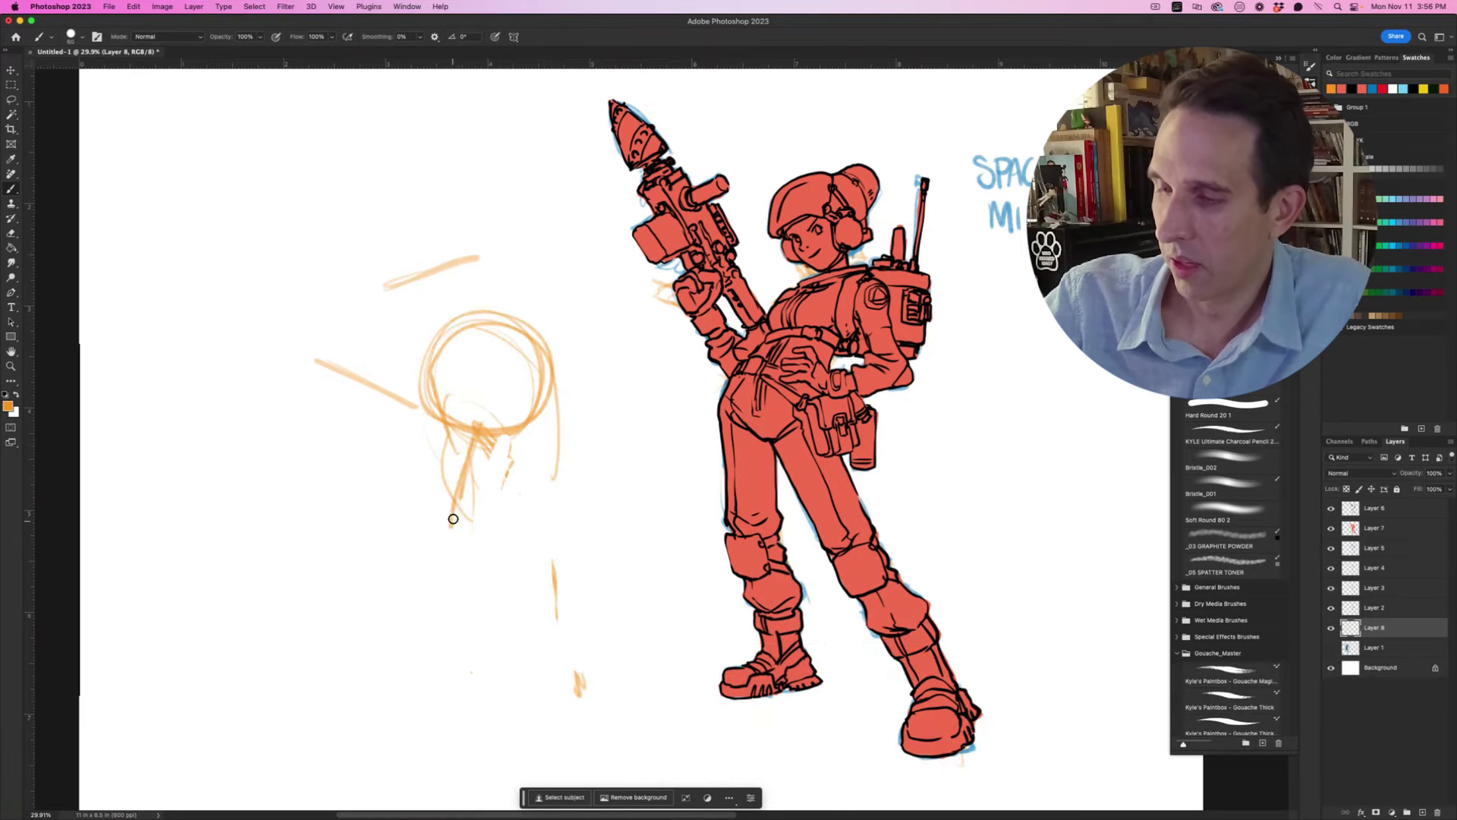
pyautogui.moveTo(450, 558); pyautogui.dragTo(442, 687)
pyautogui.moveTo(466, 532); pyautogui.dragTo(558, 679)
pyautogui.moveTo(485, 453); pyautogui.dragTo(461, 554)
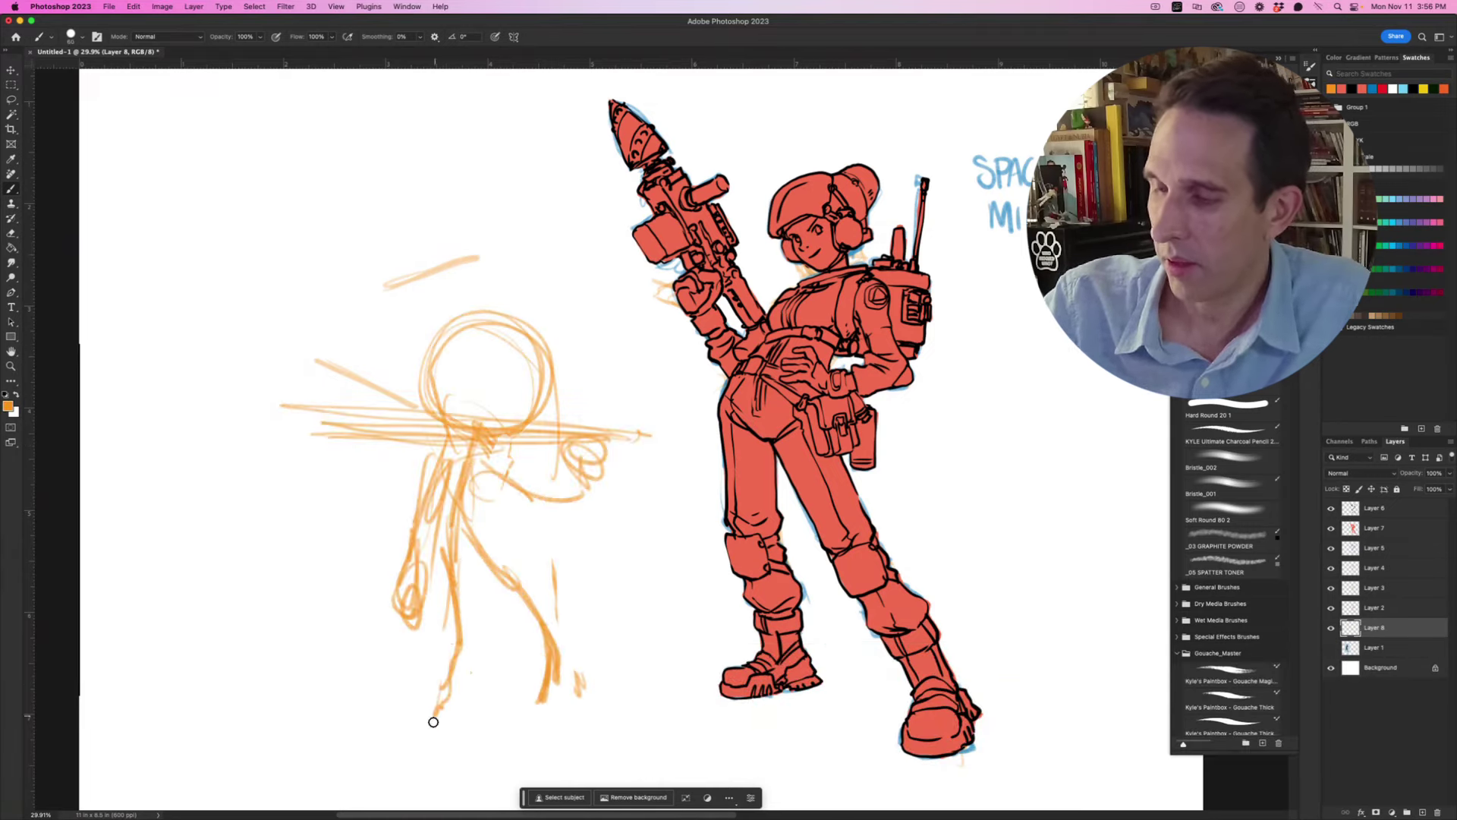
pyautogui.moveTo(434, 721); pyautogui.dragTo(453, 525)
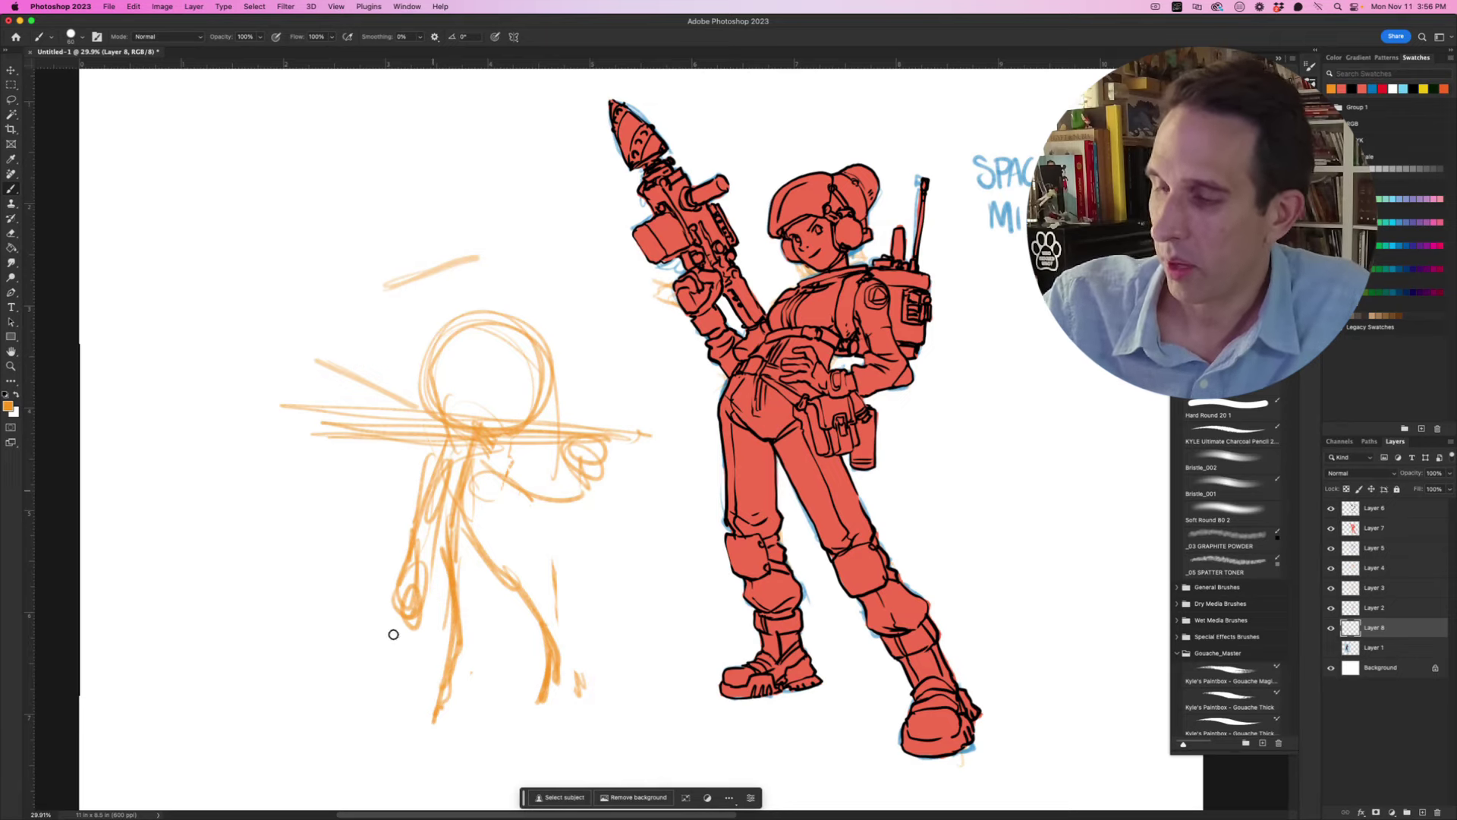
# Step: Lower the gesture layer's opacity and, on a new layer, construct the small character's boxy head and upper torso
pyautogui.moveTo(1419, 474); pyautogui.dragTo(1396, 473)
pyautogui.click(1419, 810)
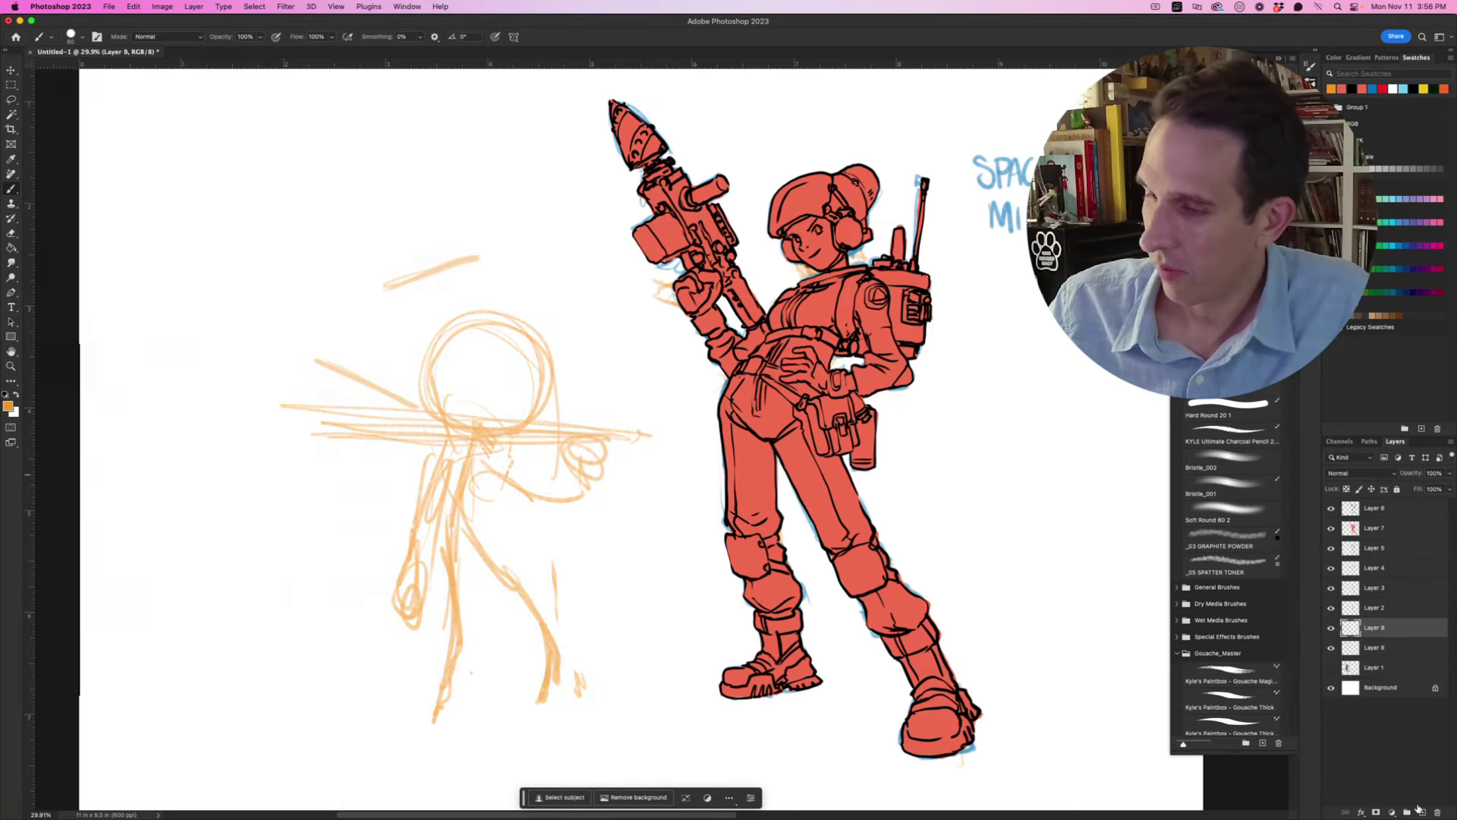
pyautogui.moveTo(470, 418)
pyautogui.mouseDown()
pyautogui.moveTo(483, 355)
pyautogui.moveTo(562, 346)
pyautogui.moveTo(529, 427)
pyautogui.moveTo(505, 431)
pyautogui.moveTo(445, 319)
pyautogui.mouseUp()
pyautogui.press('super+z')
pyautogui.moveTo(398, 386); pyautogui.dragTo(456, 426)
pyautogui.moveTo(395, 386)
pyautogui.mouseDown()
pyautogui.moveTo(409, 336)
pyautogui.moveTo(498, 315)
pyautogui.moveTo(567, 350)
pyautogui.mouseUp()
pyautogui.moveTo(440, 451); pyautogui.dragTo(421, 524)
pyautogui.moveTo(444, 448); pyautogui.dragTo(514, 457)
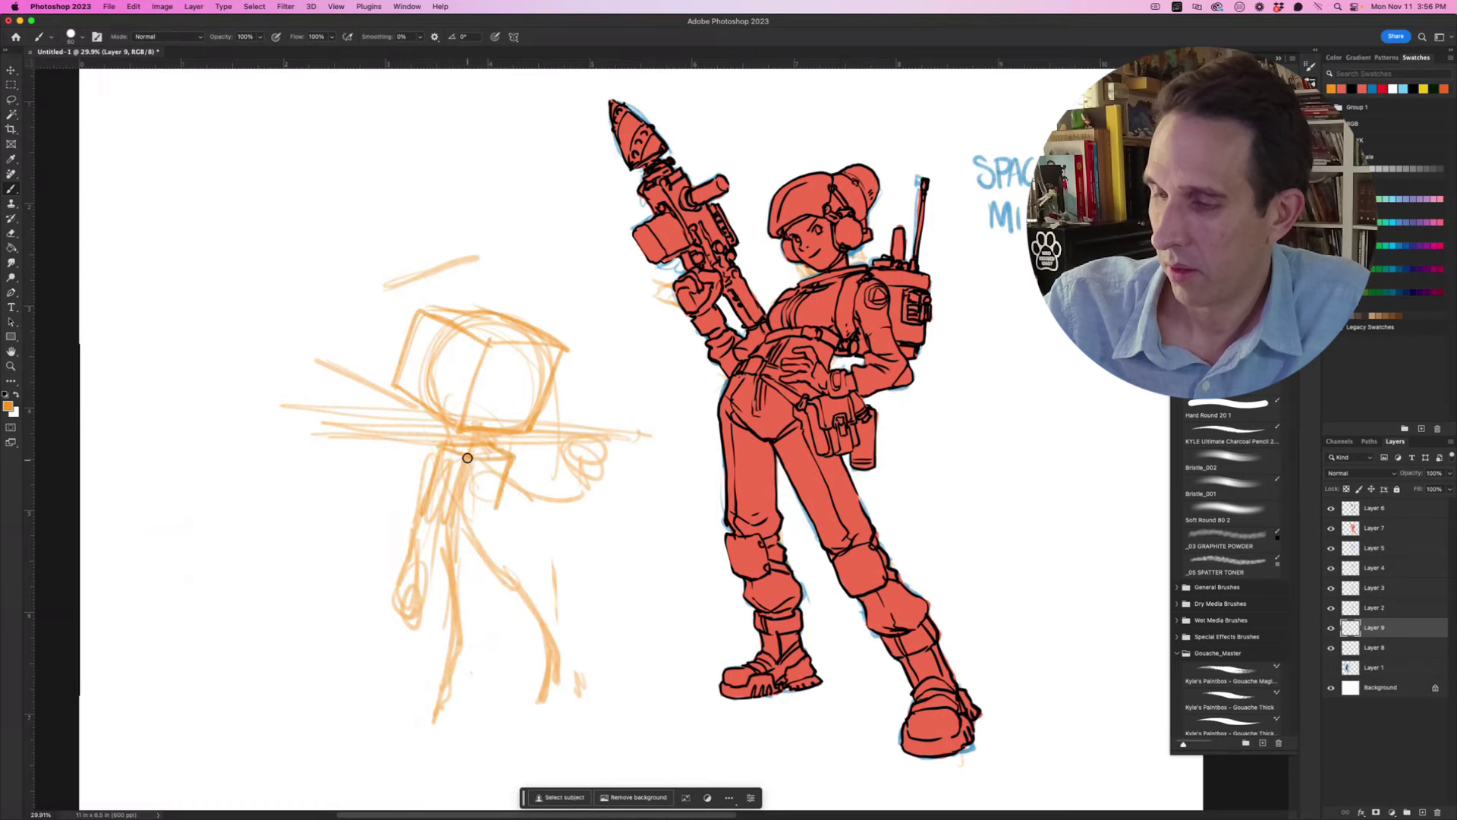
# Step: Construct the small character's pelvis block, both legs and the chunky boots in orange
pyautogui.moveTo(450, 550)
pyautogui.mouseDown()
pyautogui.moveTo(532, 670)
pyautogui.moveTo(565, 675)
pyautogui.moveTo(541, 707)
pyautogui.mouseUp()
pyautogui.moveTo(503, 565); pyautogui.dragTo(560, 634)
pyautogui.moveTo(516, 654); pyautogui.dragTo(581, 704)
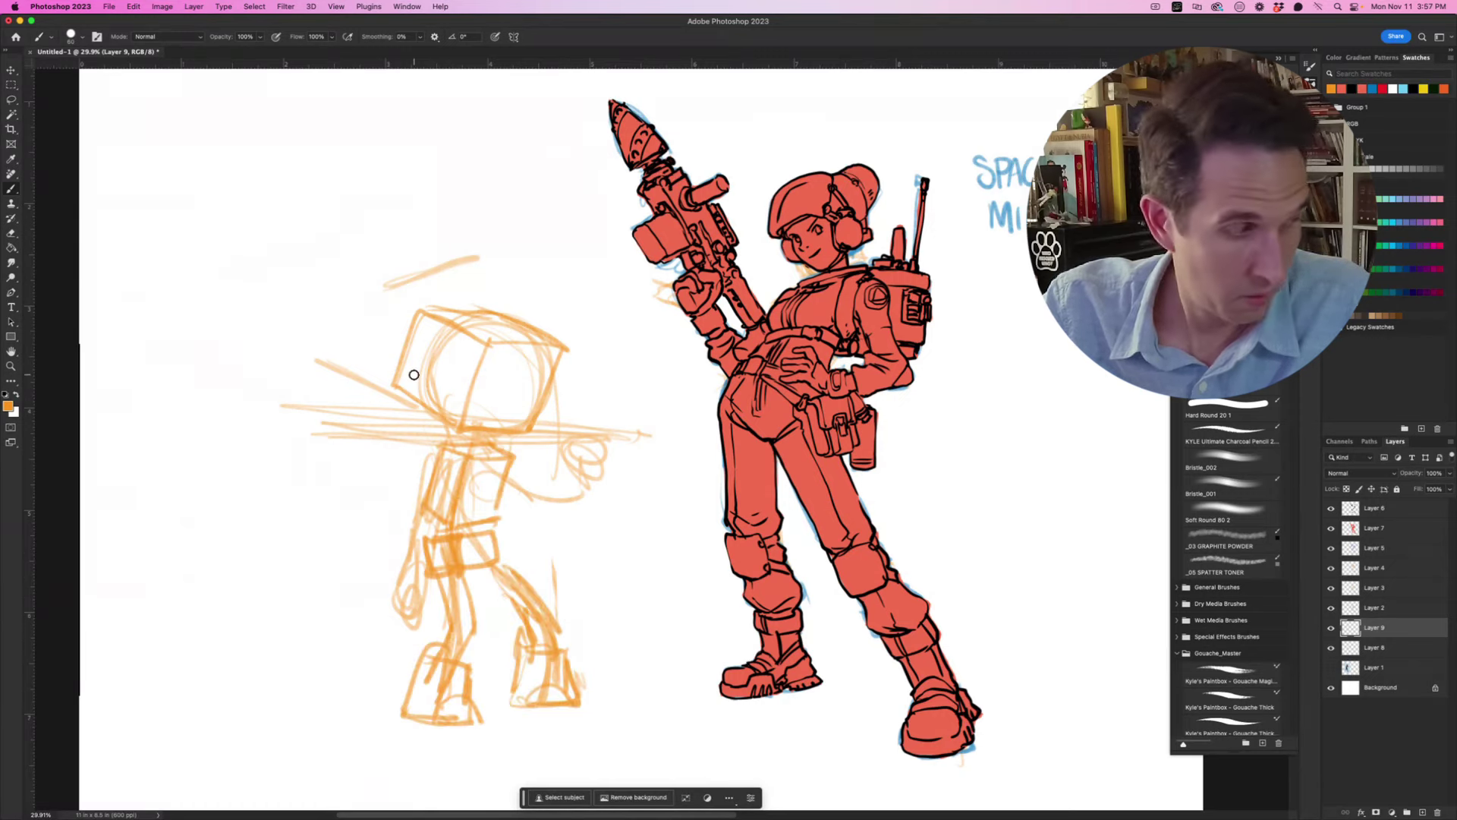
# Step: Build up both arms with round fists and add a rounded pack on the small character's back
pyautogui.moveTo(438, 457); pyautogui.dragTo(405, 513)
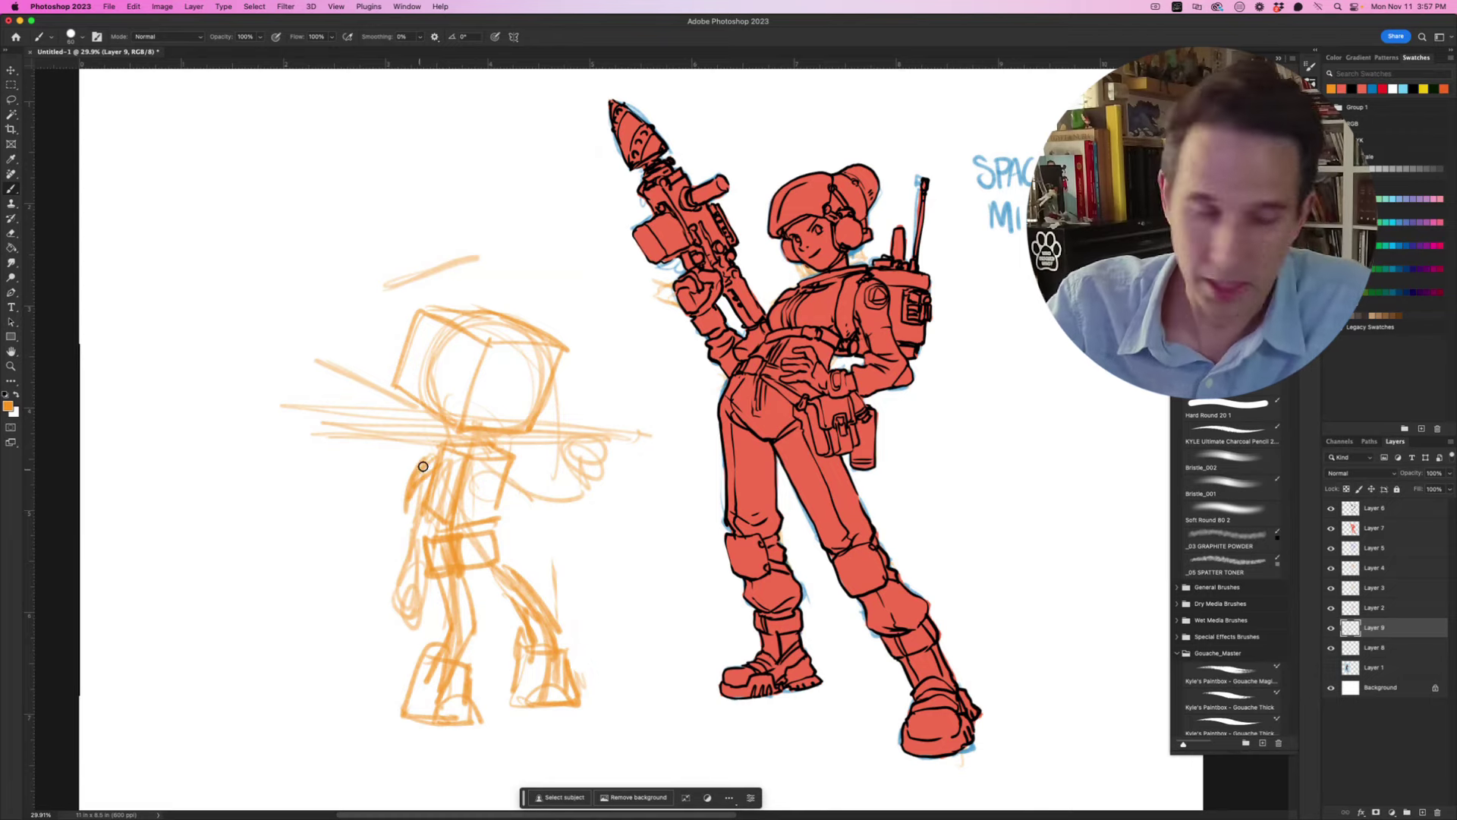
pyautogui.moveTo(524, 505); pyautogui.dragTo(555, 523)
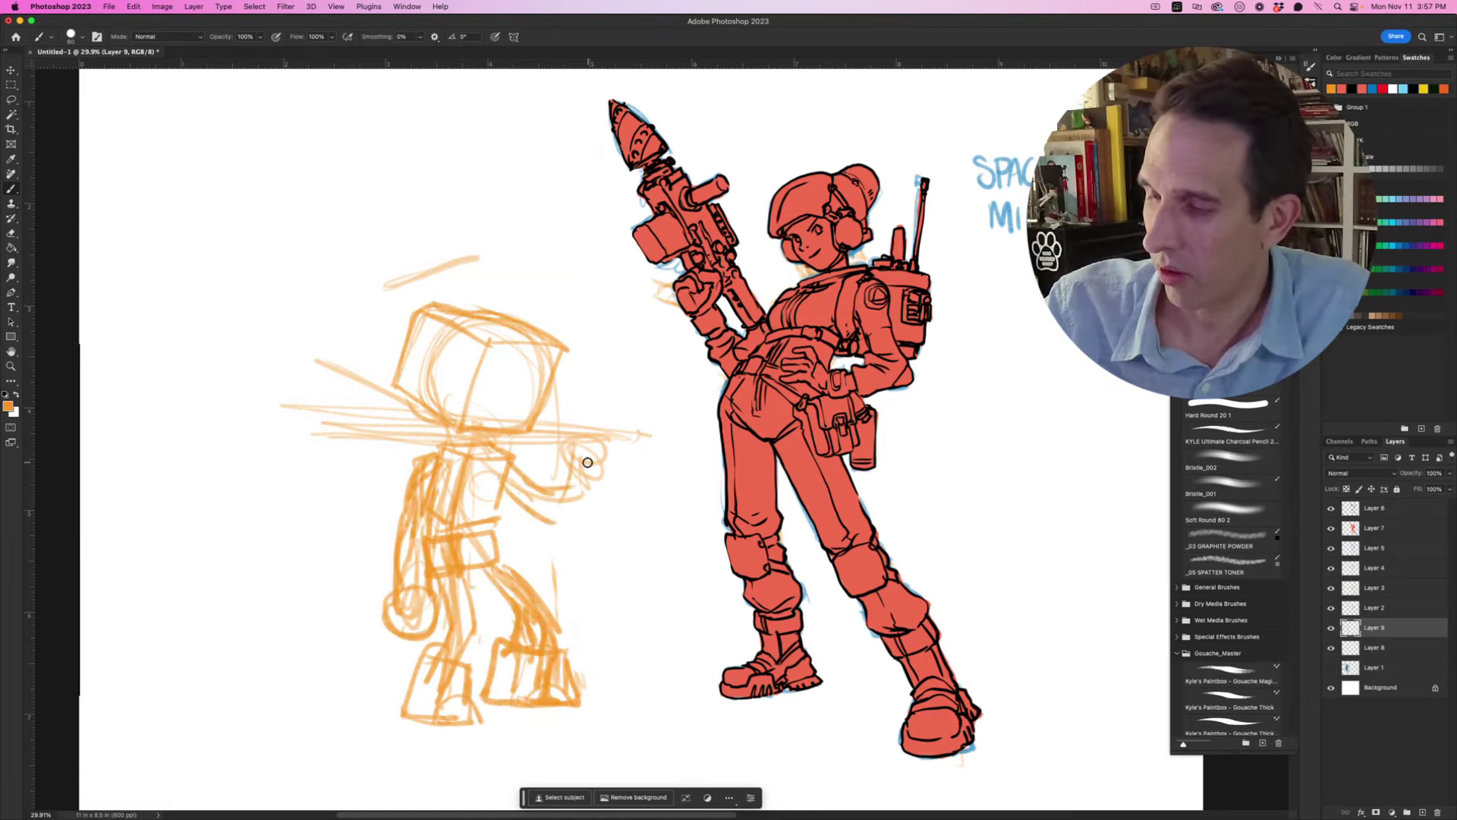
pyautogui.moveTo(588, 462); pyautogui.dragTo(618, 449)
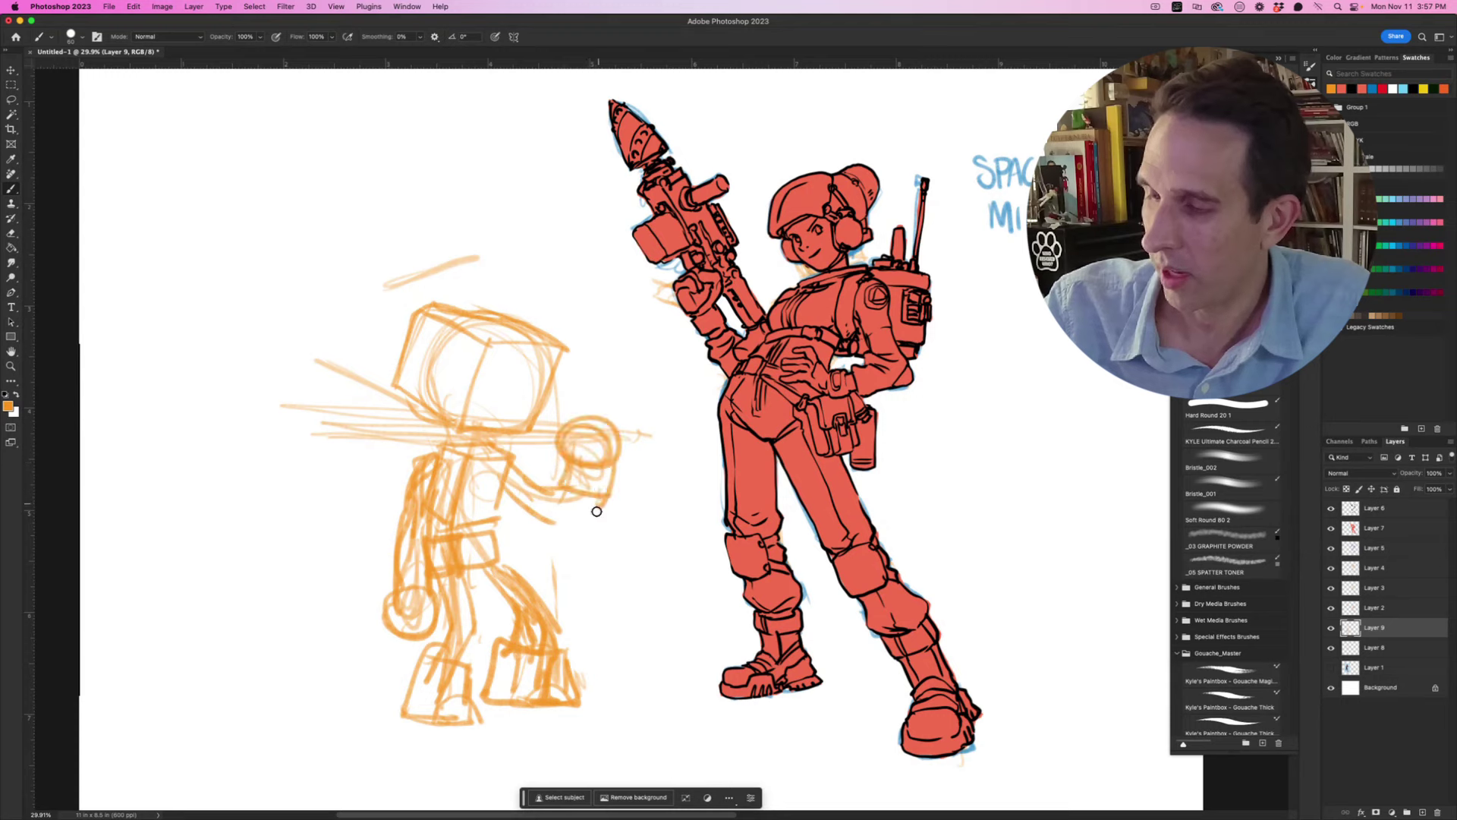
pyautogui.moveTo(561, 519); pyautogui.dragTo(502, 473)
# Step: Sketch a shoulder-mounted launcher with a flared muzzle in front and a large pointed rocket canister behind the small character
pyautogui.moveTo(532, 433); pyautogui.dragTo(670, 433)
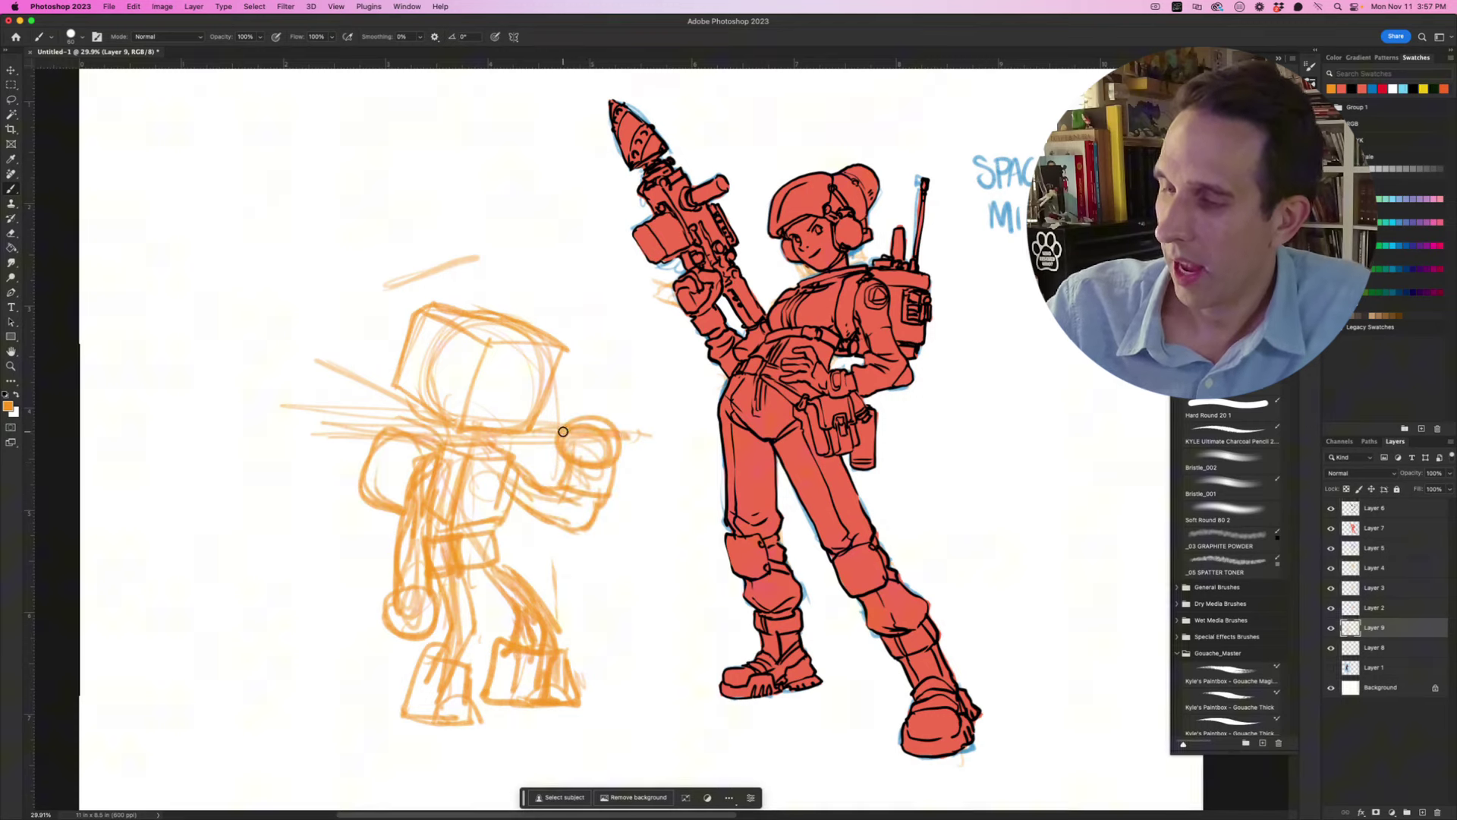
pyautogui.moveTo(669, 434); pyautogui.dragTo(619, 451)
pyautogui.moveTo(448, 428); pyautogui.dragTo(357, 415)
pyautogui.moveTo(444, 419); pyautogui.dragTo(322, 403)
pyautogui.moveTo(334, 404)
pyautogui.mouseDown()
pyautogui.moveTo(333, 443)
pyautogui.moveTo(258, 443)
pyautogui.moveTo(320, 342)
pyautogui.moveTo(342, 429)
pyautogui.moveTo(248, 343)
pyautogui.moveTo(277, 454)
pyautogui.moveTo(340, 380)
pyautogui.moveTo(272, 335)
pyautogui.mouseUp()
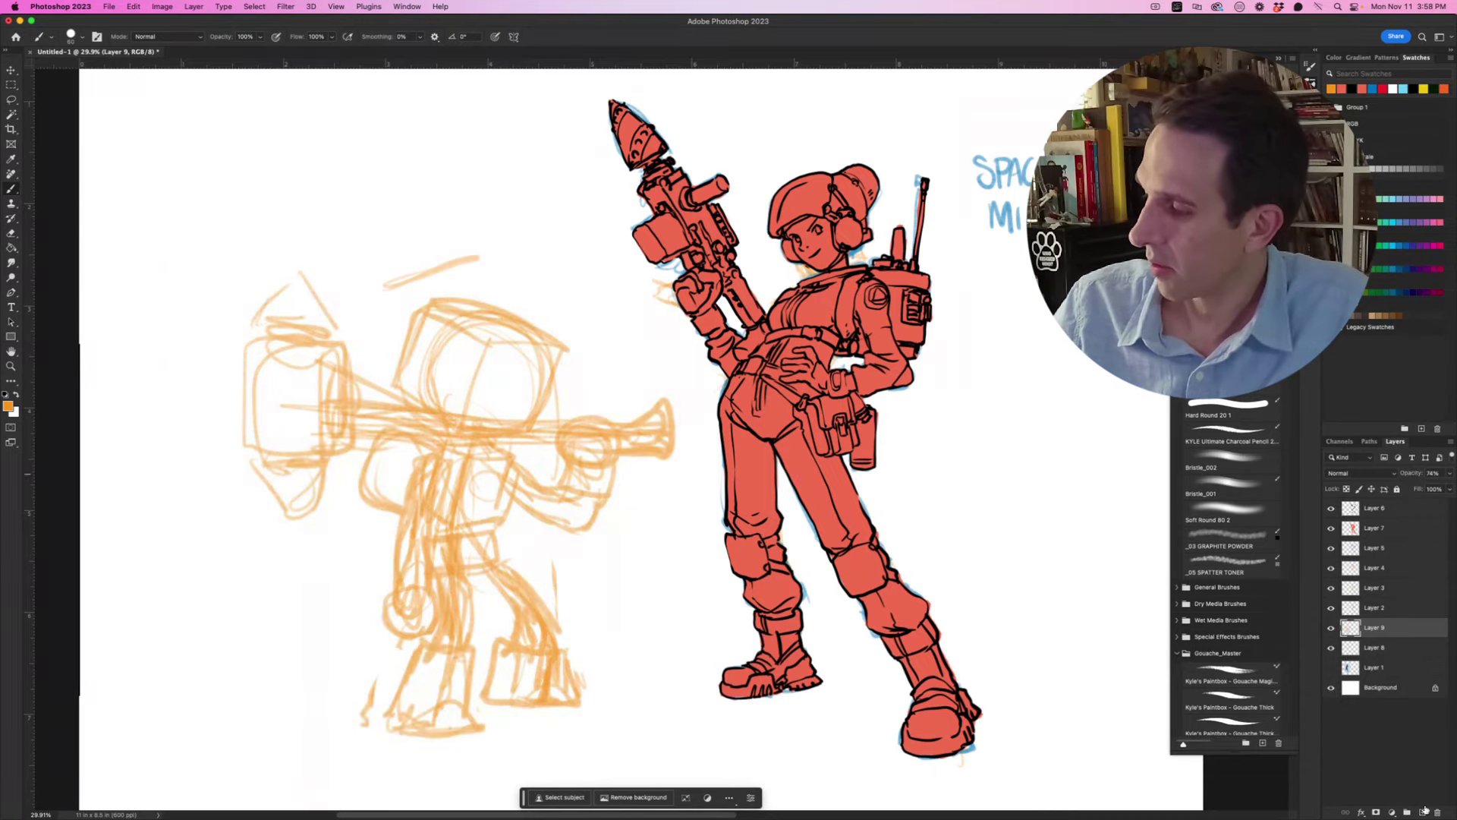
# Step: On a new layer, refine the small character in red with a rounded head, one large eye, shoulder, arm and torso contours
pyautogui.click(1421, 812)
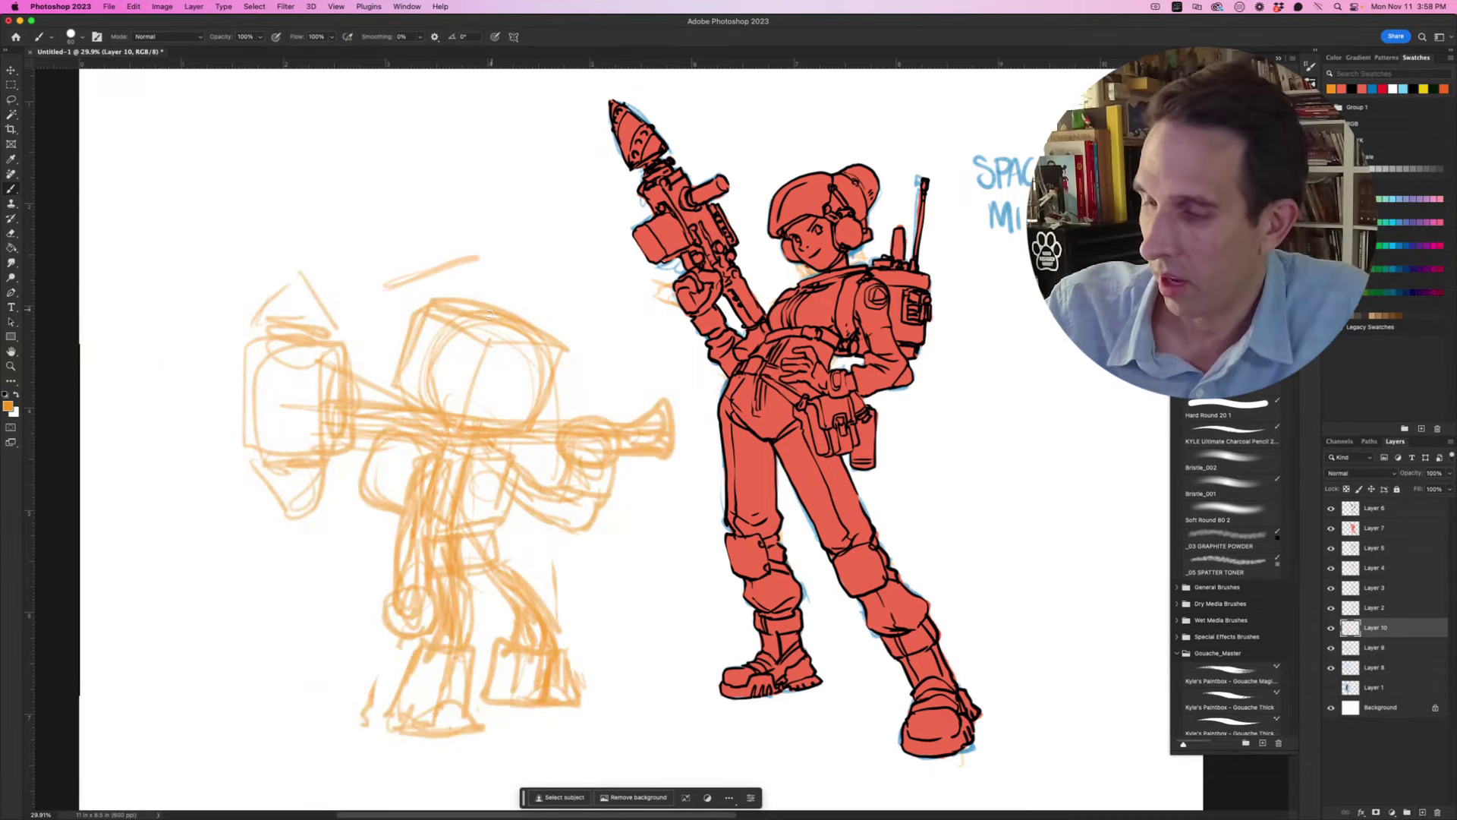
pyautogui.keyDown('super'); pyautogui.click(414, 460); pyautogui.keyUp('super')
pyautogui.keyDown('super'); pyautogui.click(414, 460); pyautogui.keyUp('super')
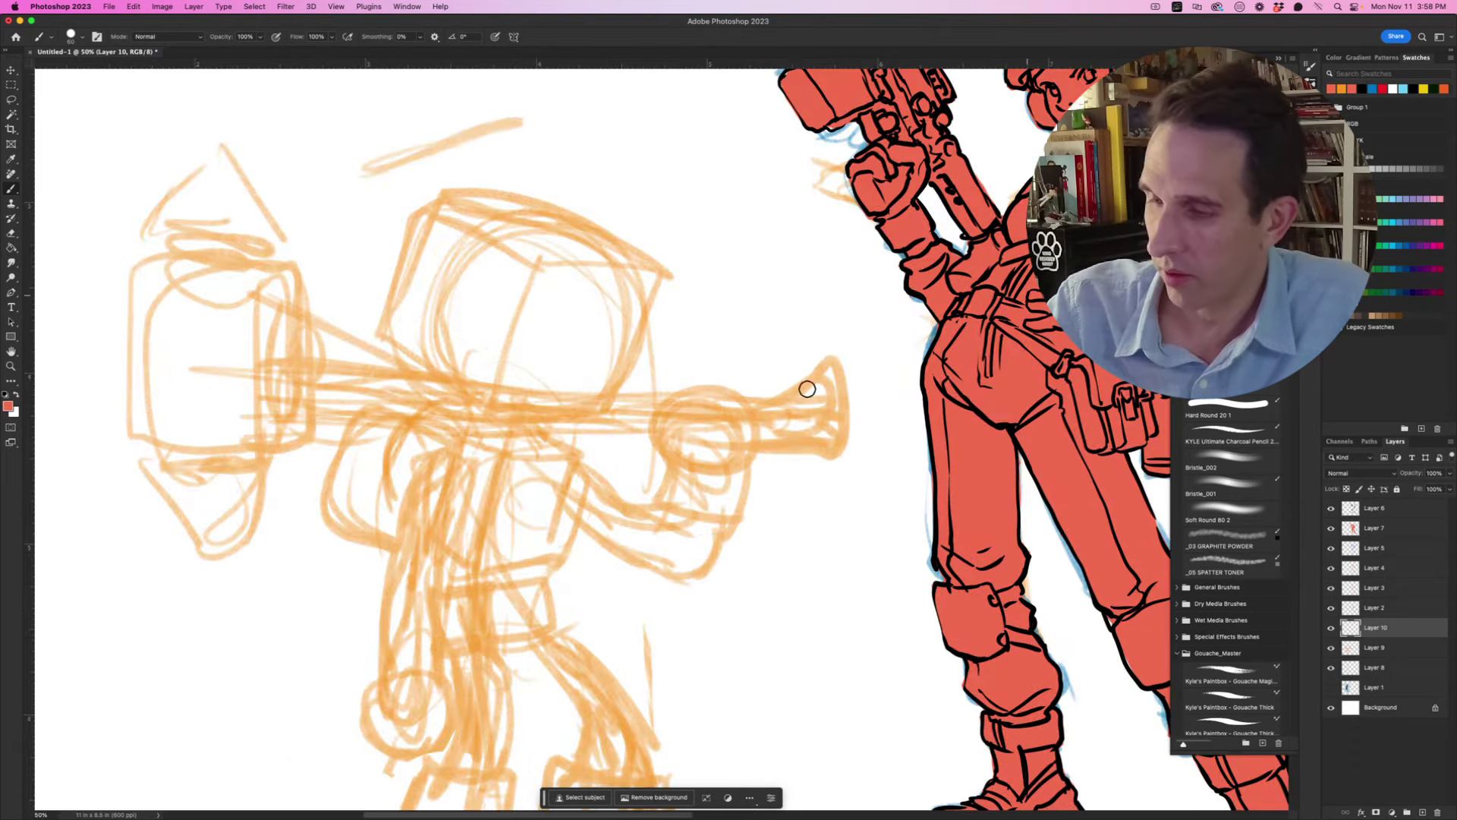
pyautogui.moveTo(390, 461); pyautogui.dragTo(440, 416)
pyautogui.press('super+z')
pyautogui.moveTo(394, 484)
pyautogui.mouseDown()
pyautogui.moveTo(543, 220)
pyautogui.moveTo(641, 319)
pyautogui.moveTo(551, 356)
pyautogui.moveTo(595, 293)
pyautogui.moveTo(638, 362)
pyautogui.moveTo(573, 384)
pyautogui.moveTo(601, 296)
pyautogui.mouseUp()
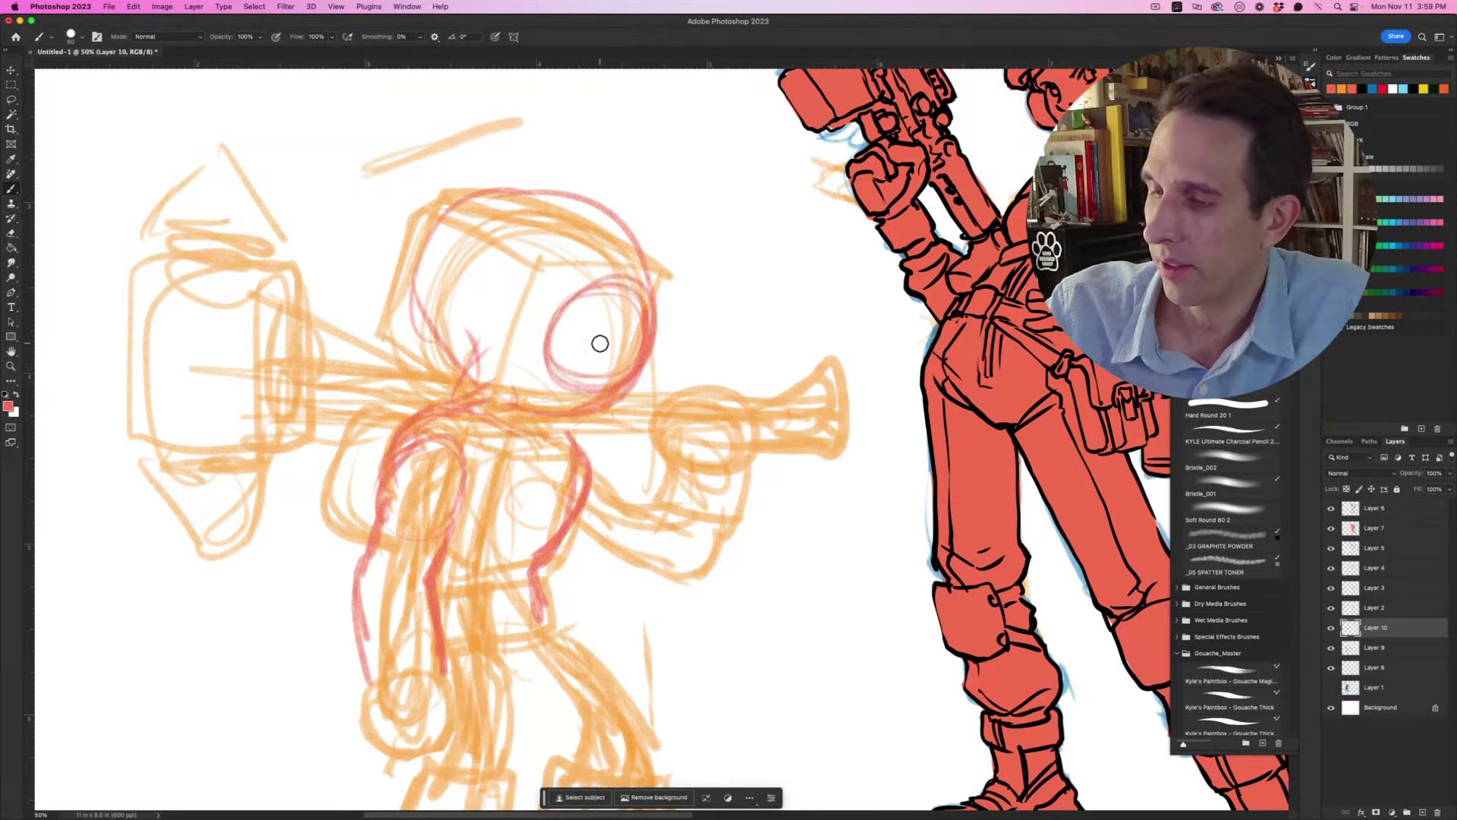
# Step: Sketch the small character's earpiece, beret and remaining costume and launcher details in red
pyautogui.moveTo(471, 377)
pyautogui.mouseDown()
pyautogui.moveTo(560, 163)
pyautogui.moveTo(680, 247)
pyautogui.moveTo(504, 204)
pyautogui.moveTo(636, 251)
pyautogui.mouseUp()
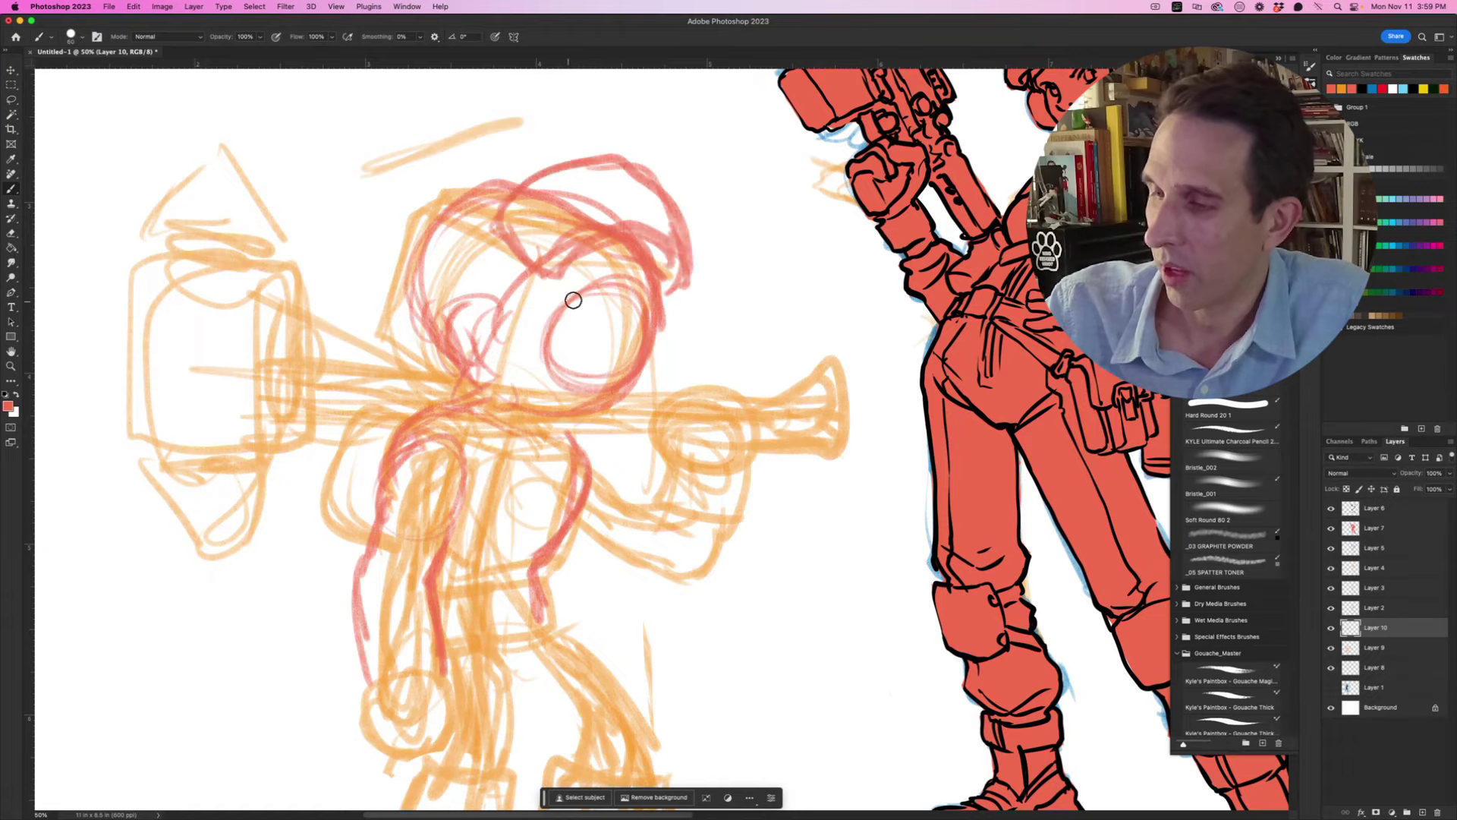
pyautogui.scroll(-3, 562, 355)
pyautogui.hscroll(-1, 562, 355)
pyautogui.moveTo(758, 332)
pyautogui.mouseDown()
pyautogui.moveTo(722, 299)
pyautogui.moveTo(790, 303)
pyautogui.moveTo(765, 296)
pyautogui.moveTo(734, 360)
pyautogui.mouseUp()
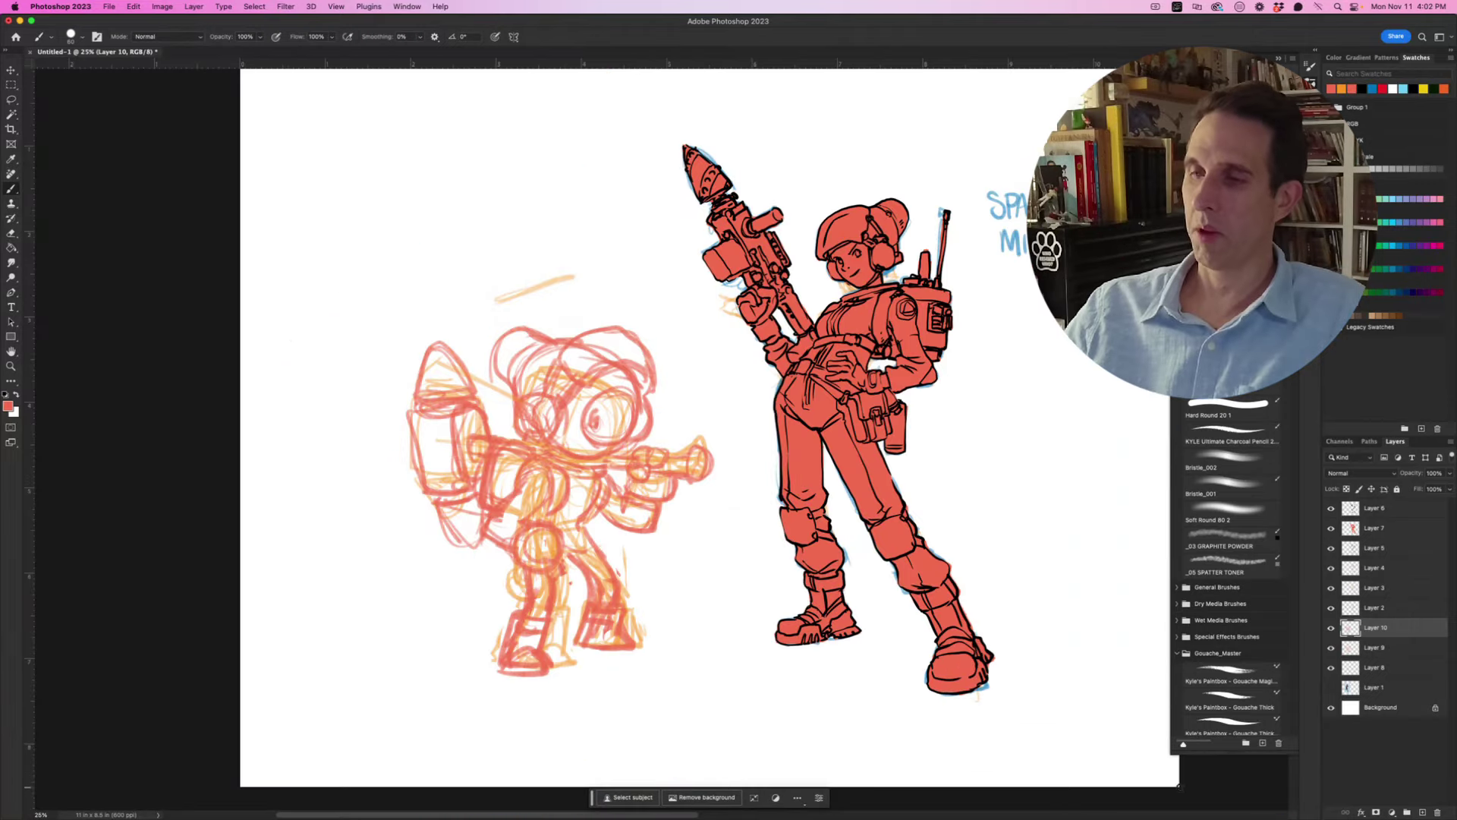
# Step: On a new layer, ink the small character's round earpiece, headset strap and beret in black
pyautogui.click(1421, 811)
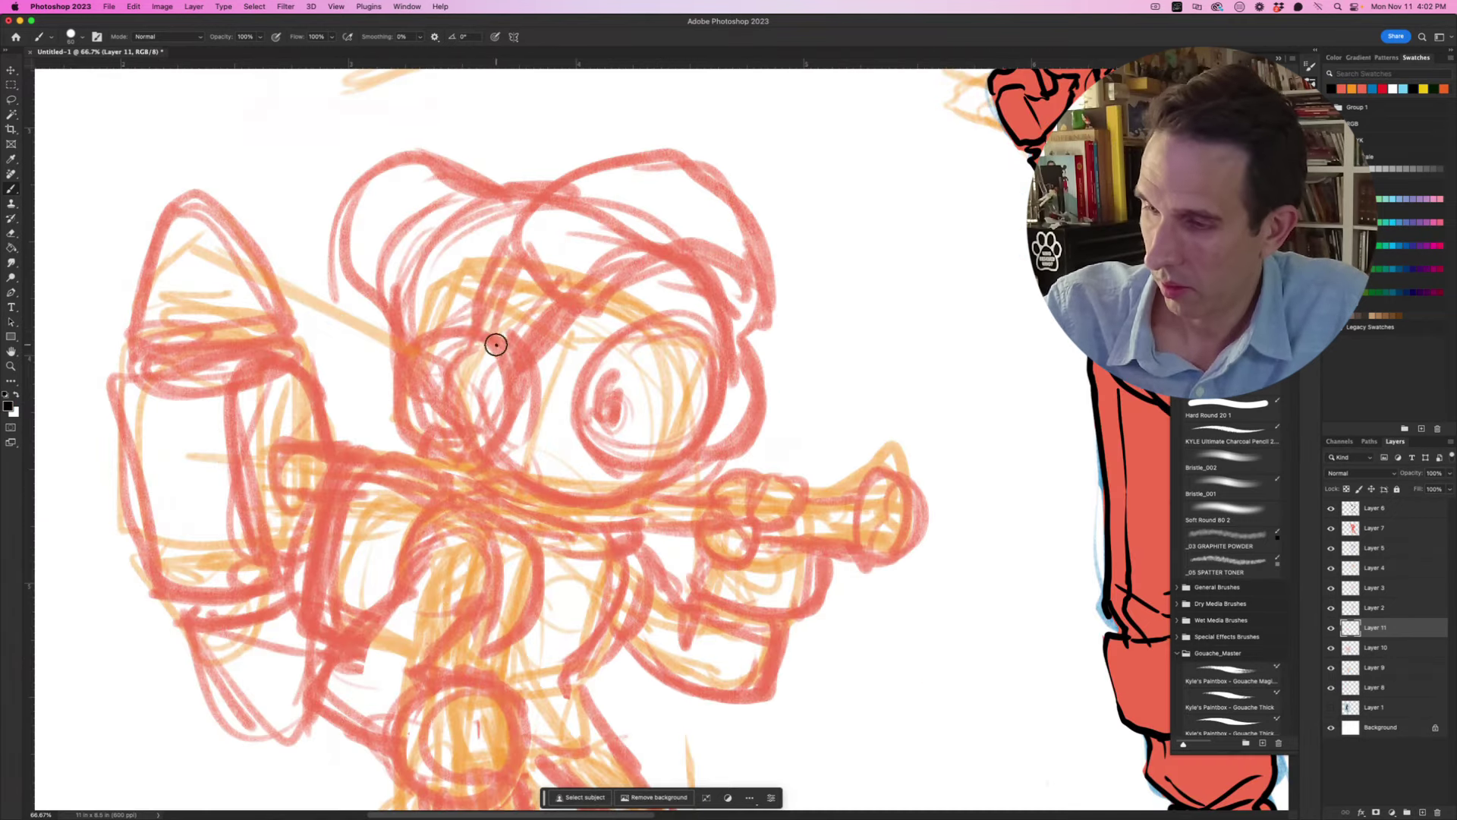
pyautogui.moveTo(496, 340)
pyautogui.mouseDown()
pyautogui.moveTo(423, 344)
pyautogui.moveTo(412, 418)
pyautogui.mouseUp()
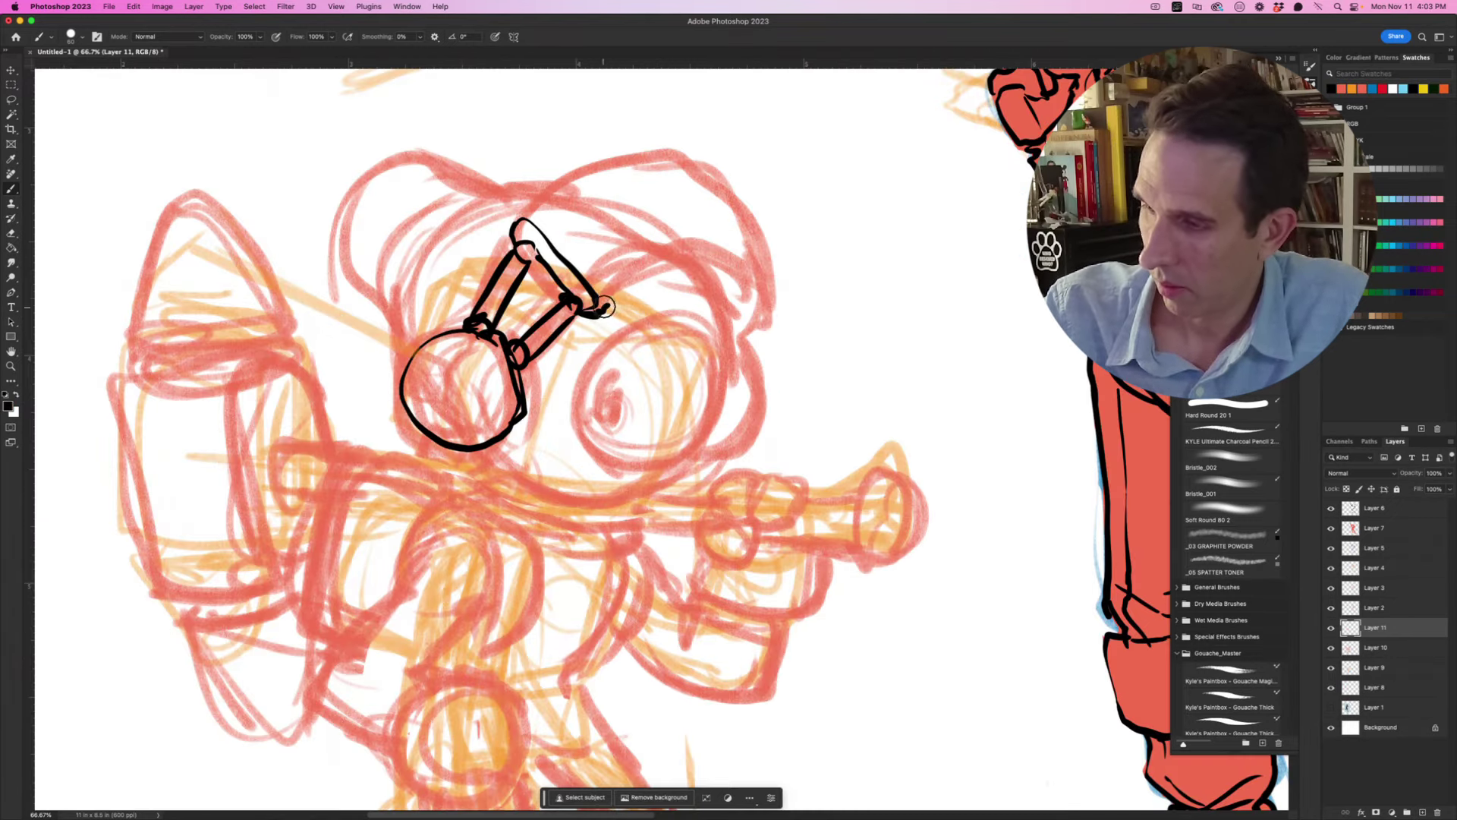
pyautogui.moveTo(605, 307); pyautogui.dragTo(744, 268)
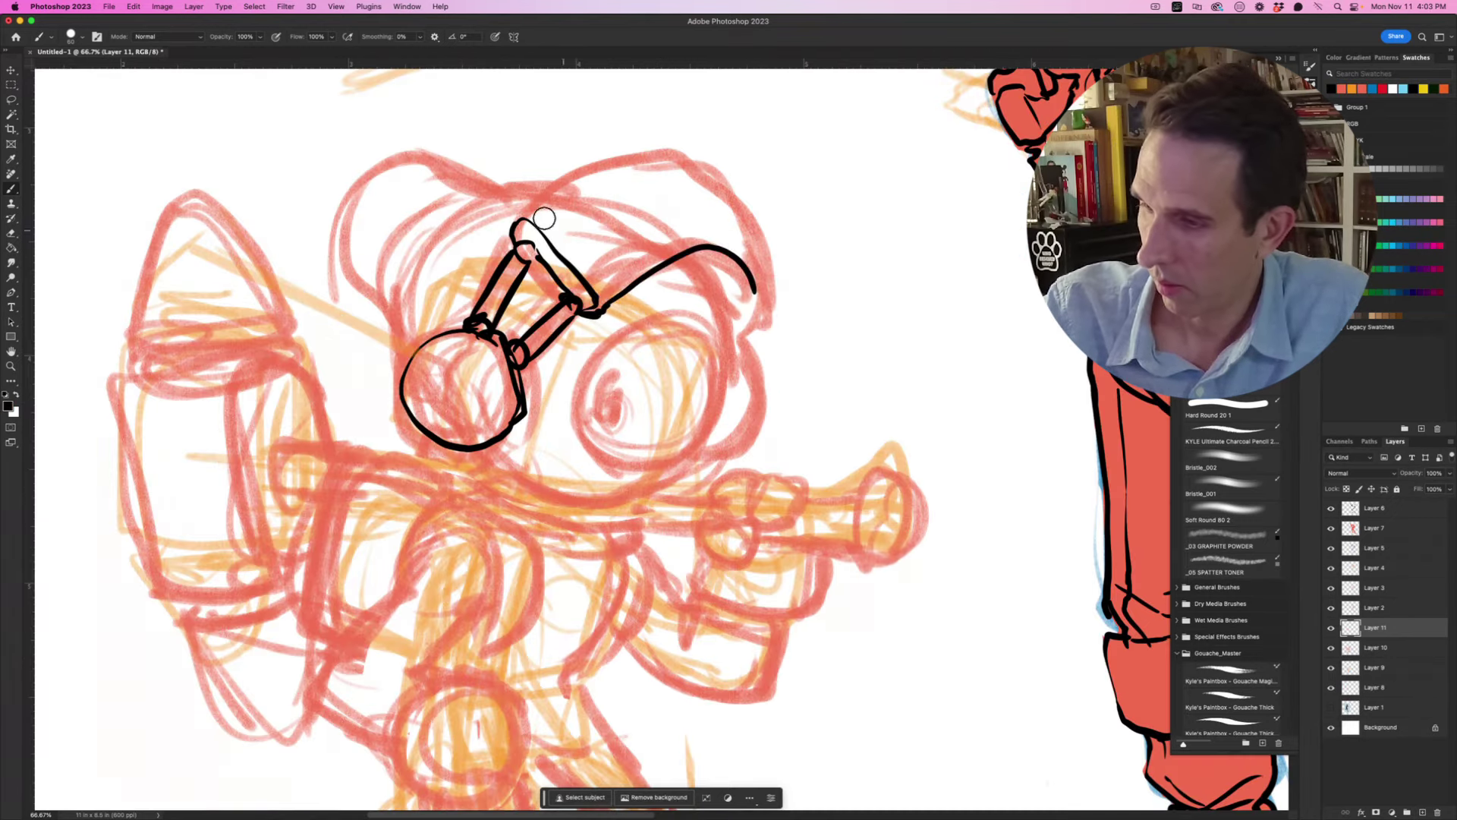
pyautogui.moveTo(513, 222)
pyautogui.mouseDown()
pyautogui.moveTo(611, 147)
pyautogui.moveTo(742, 202)
pyautogui.mouseUp()
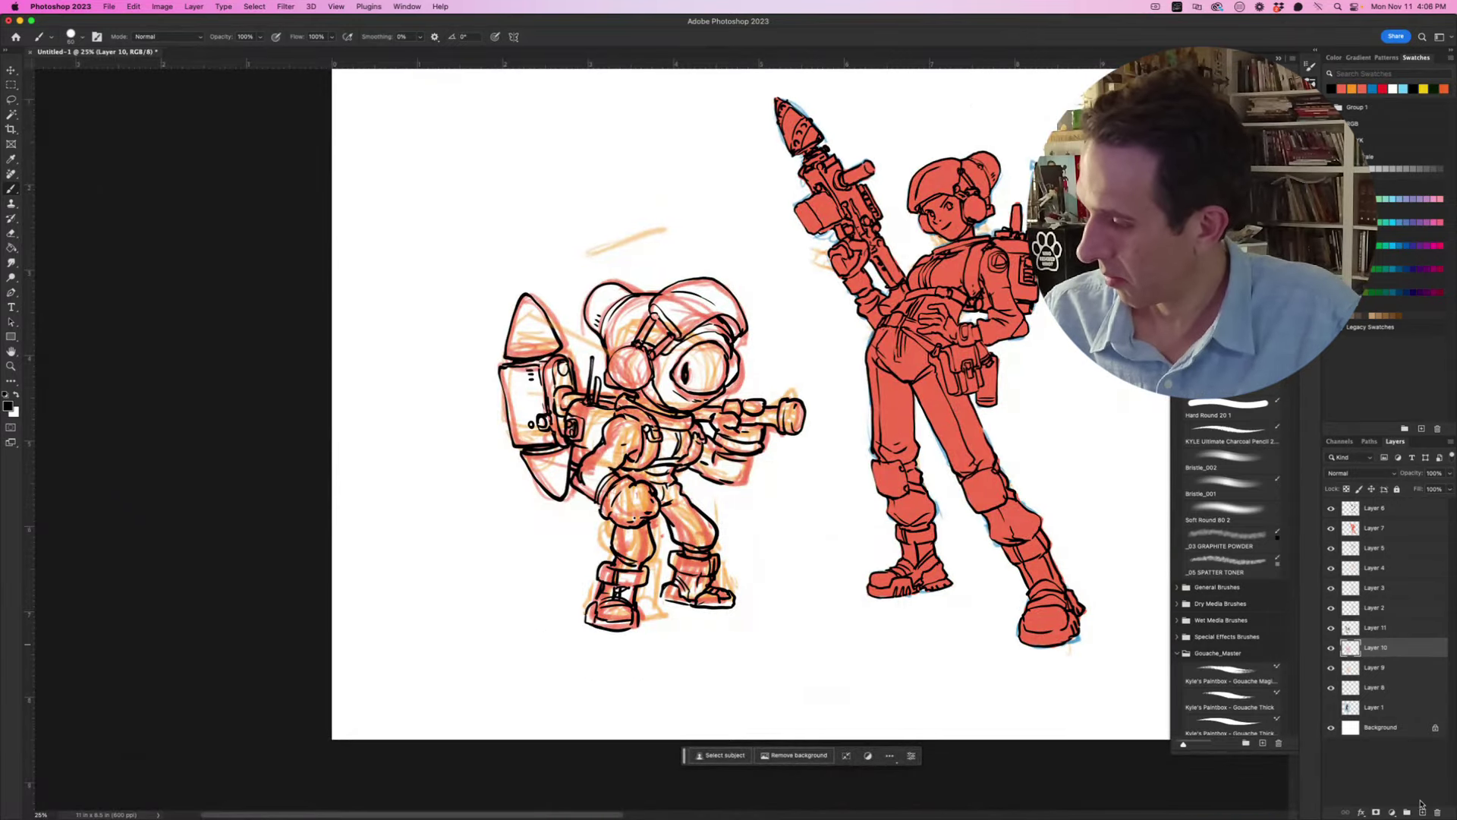
# Step: On a new layer beneath the small character's inks, draw a loose blue outline around the figure and fill it with solid blue
pyautogui.click(1422, 809)
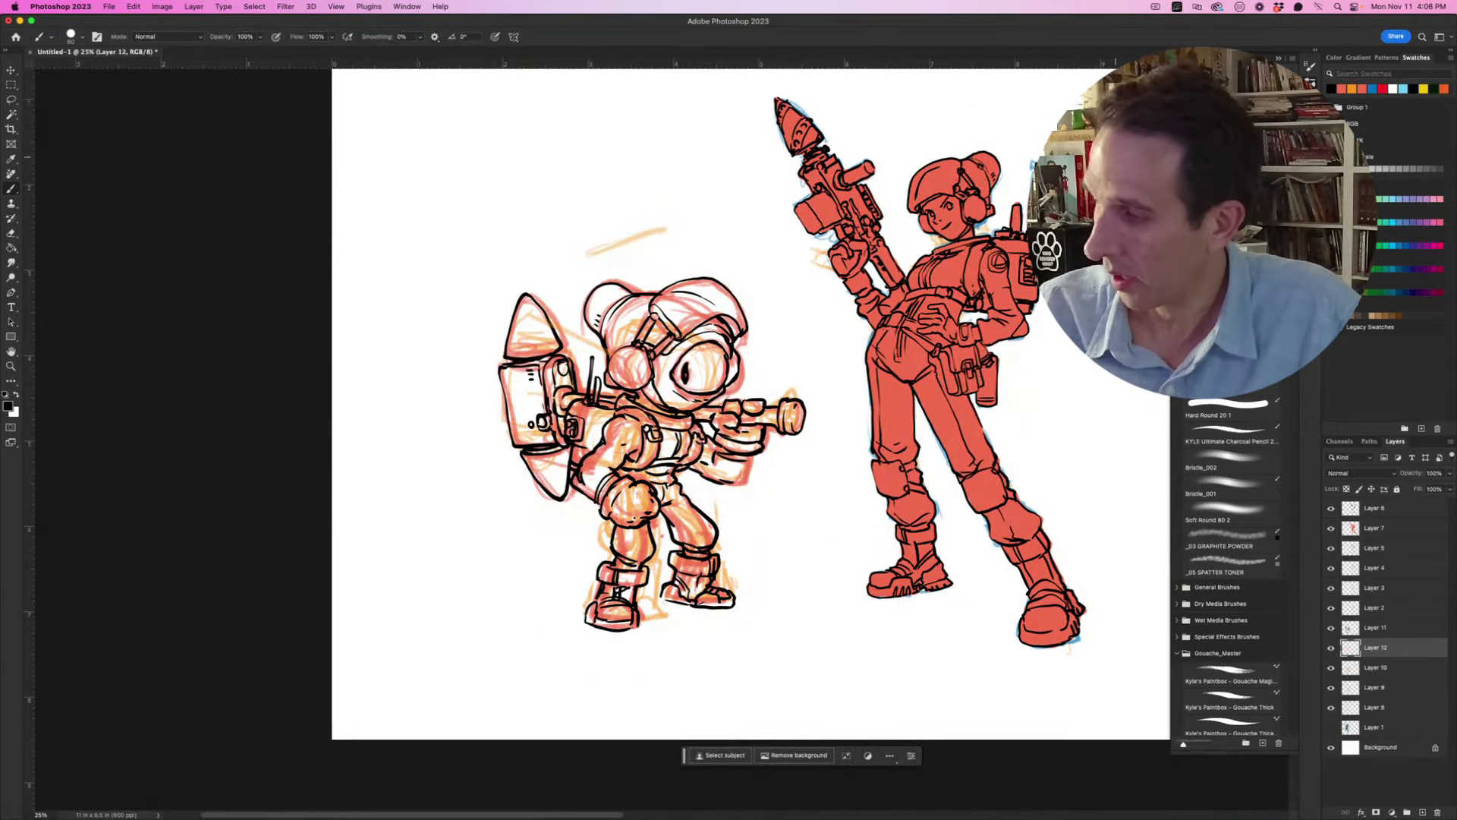
pyautogui.moveTo(726, 515)
pyautogui.mouseDown()
pyautogui.moveTo(770, 611)
pyautogui.moveTo(540, 566)
pyautogui.moveTo(604, 228)
pyautogui.moveTo(779, 357)
pyautogui.moveTo(742, 505)
pyautogui.mouseUp()
pyautogui.press('g')
pyautogui.click(756, 491)
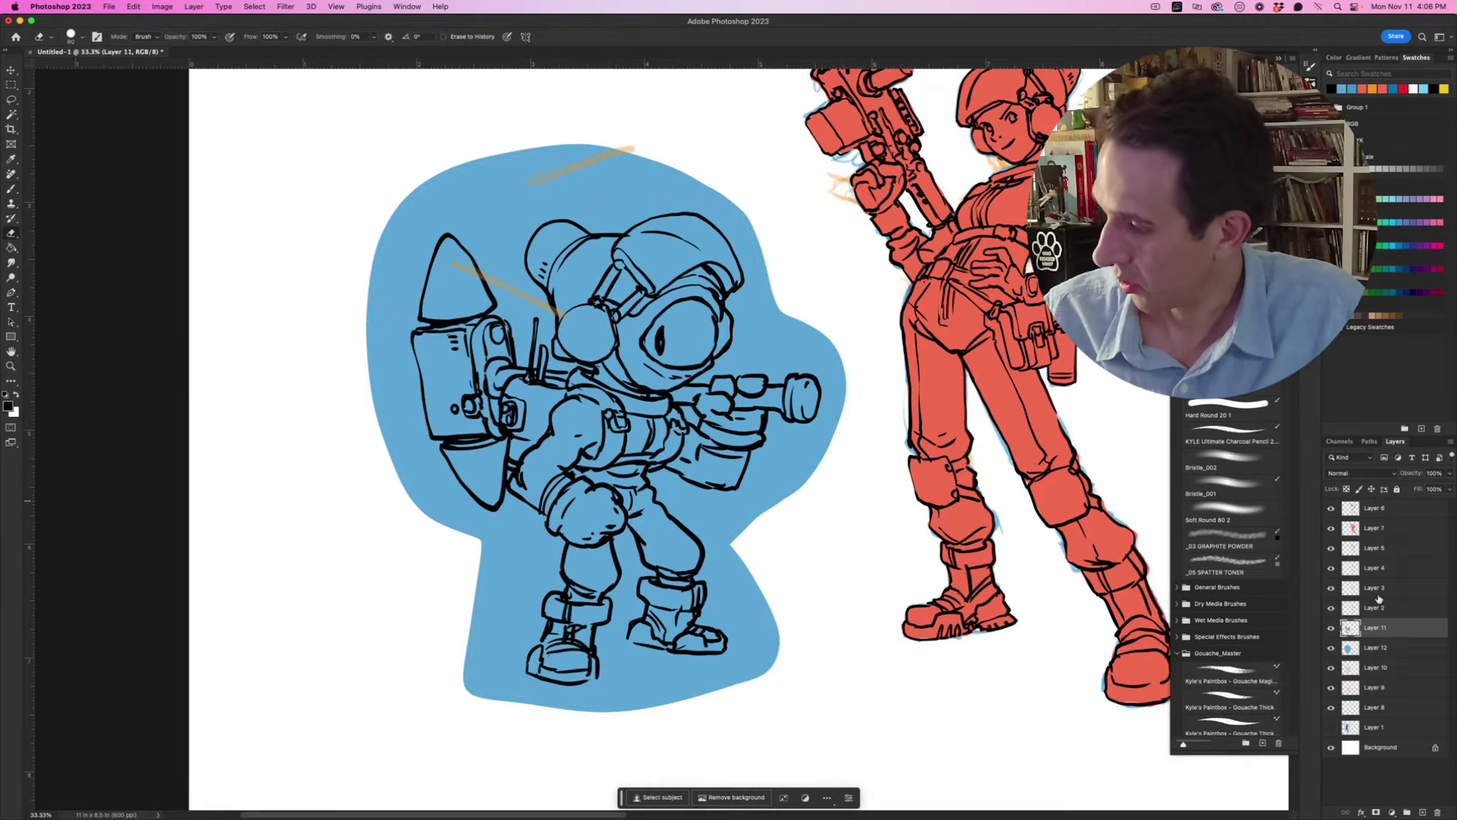
# Step: Erase the blue outside the small character's inked contours so that only the figure keeps the fill
pyautogui.click(1377, 646)
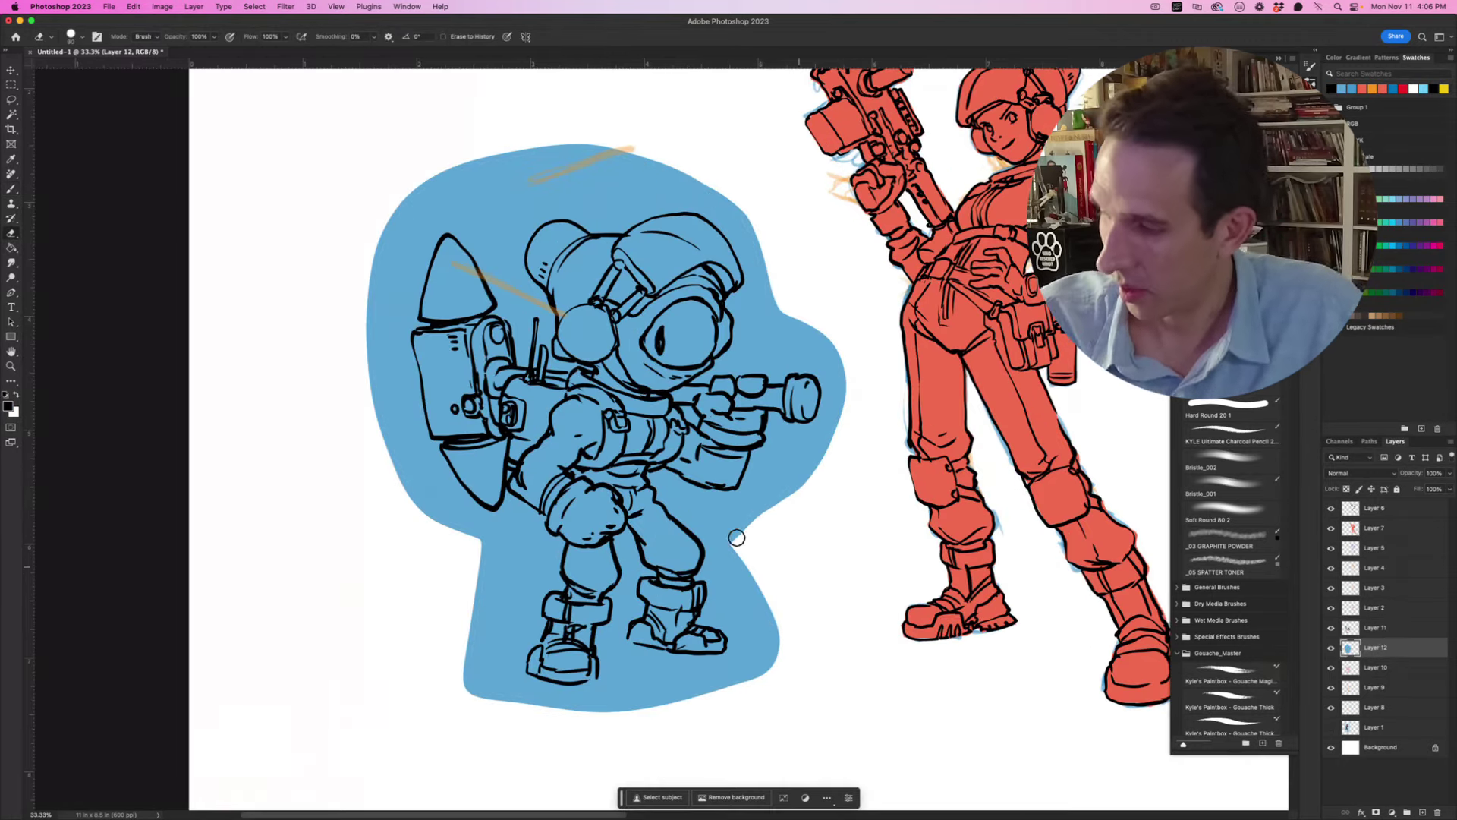
pyautogui.moveTo(666, 500); pyautogui.dragTo(734, 640)
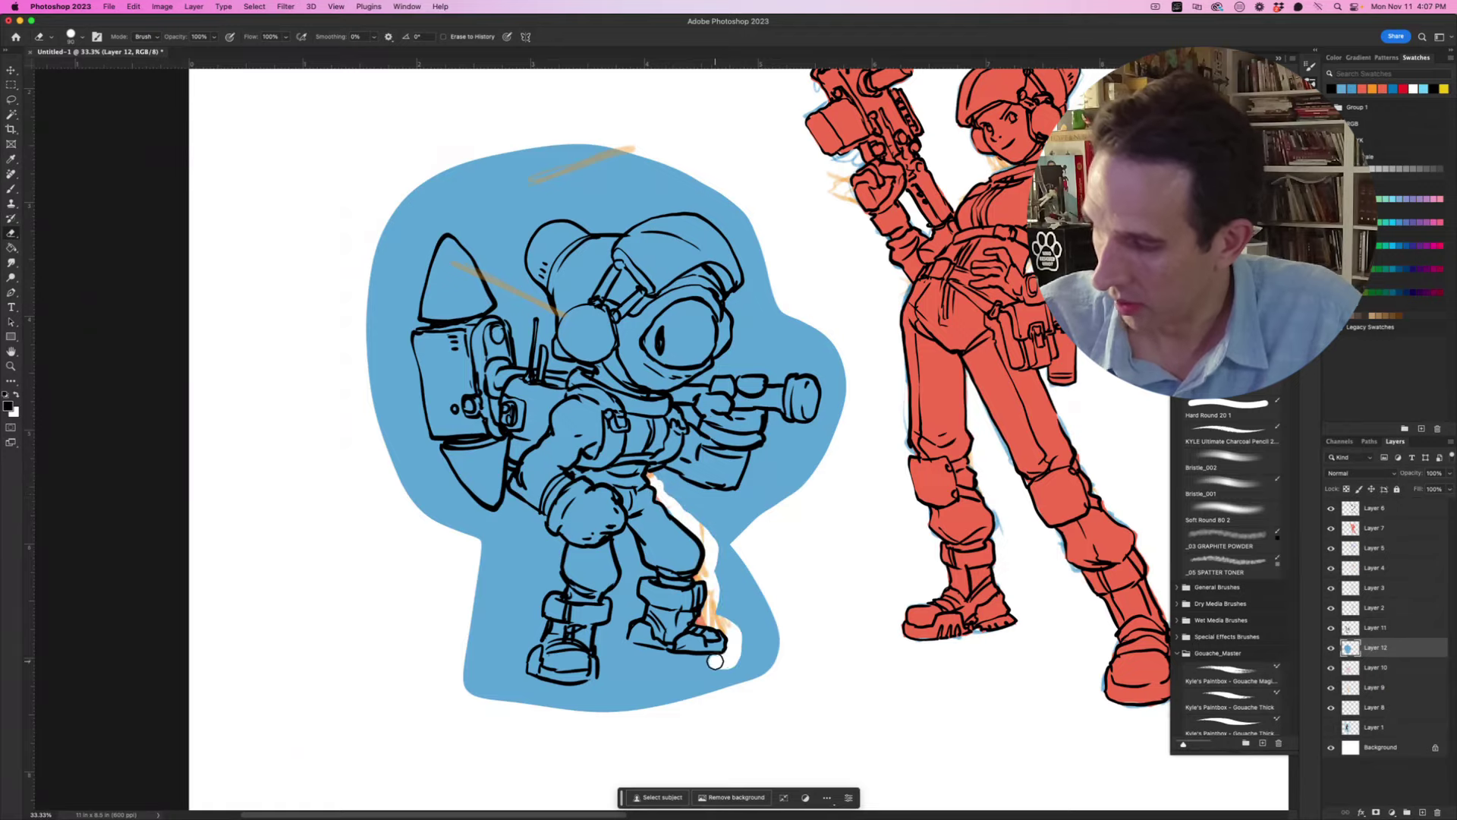
pyautogui.moveTo(715, 661); pyautogui.dragTo(722, 667)
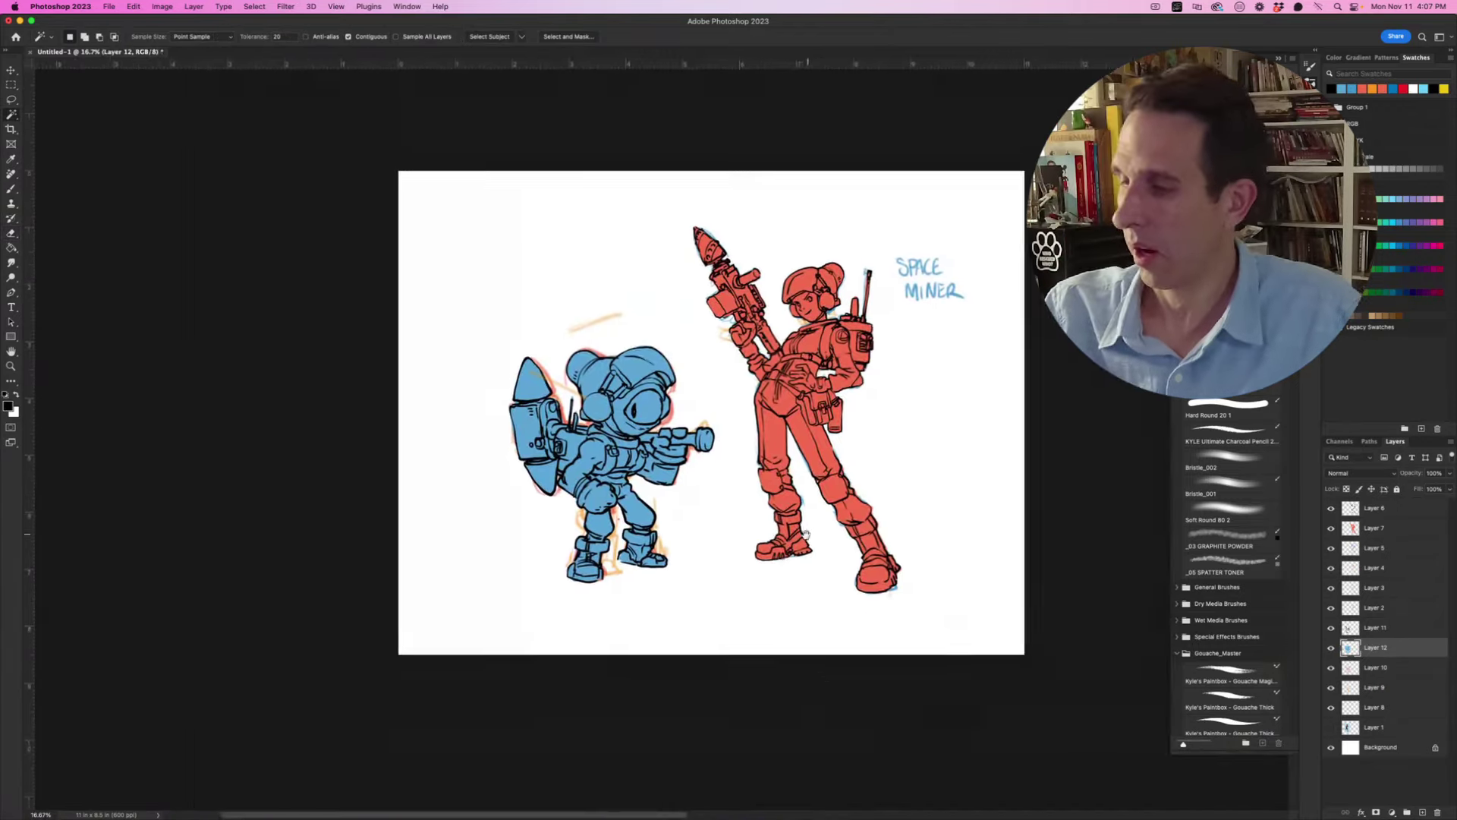
pyautogui.press('super+minus')
pyautogui.press('super+minus')
pyautogui.press('w')
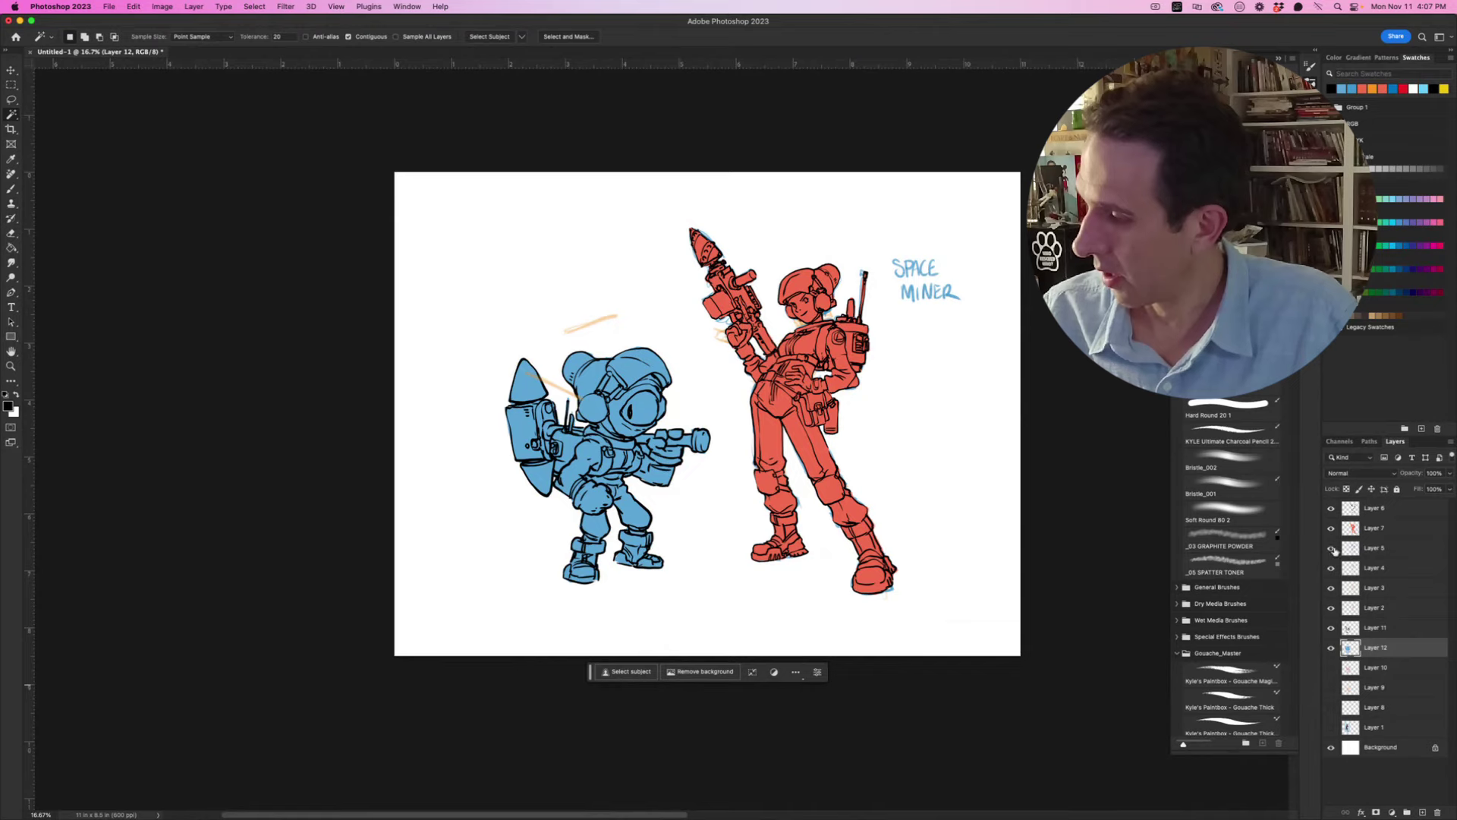
# Step: Hide the remaining sketch layers, keeping both characters' inks and colour fills shown
pyautogui.moveTo(1331, 548); pyautogui.dragTo(1316, 631)
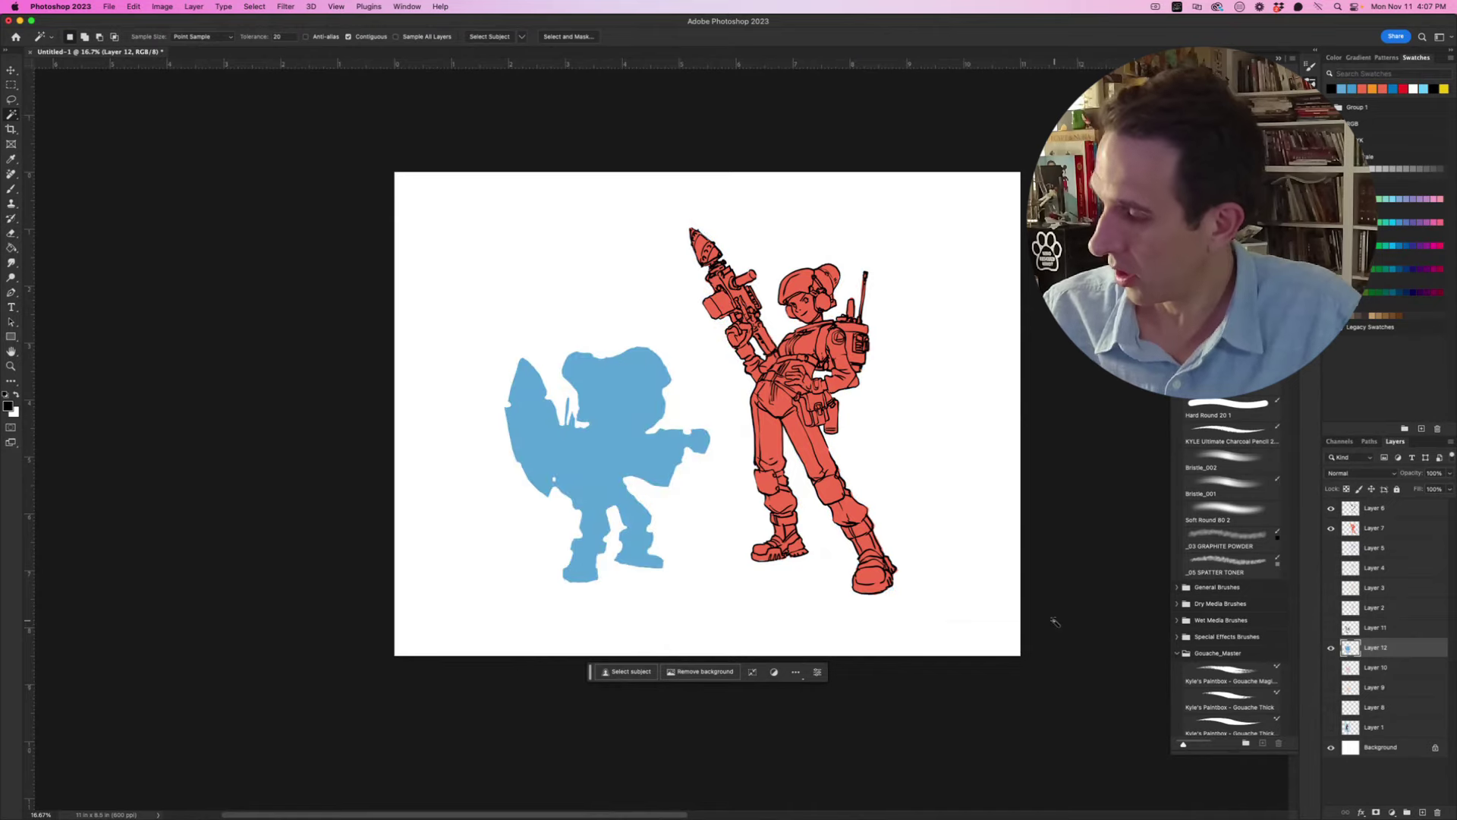
pyautogui.press('super+z')
pyautogui.moveTo(834, 475); pyautogui.dragTo(801, 472)
pyautogui.keyDown('super'); pyautogui.click(801, 471); pyautogui.keyUp('super')
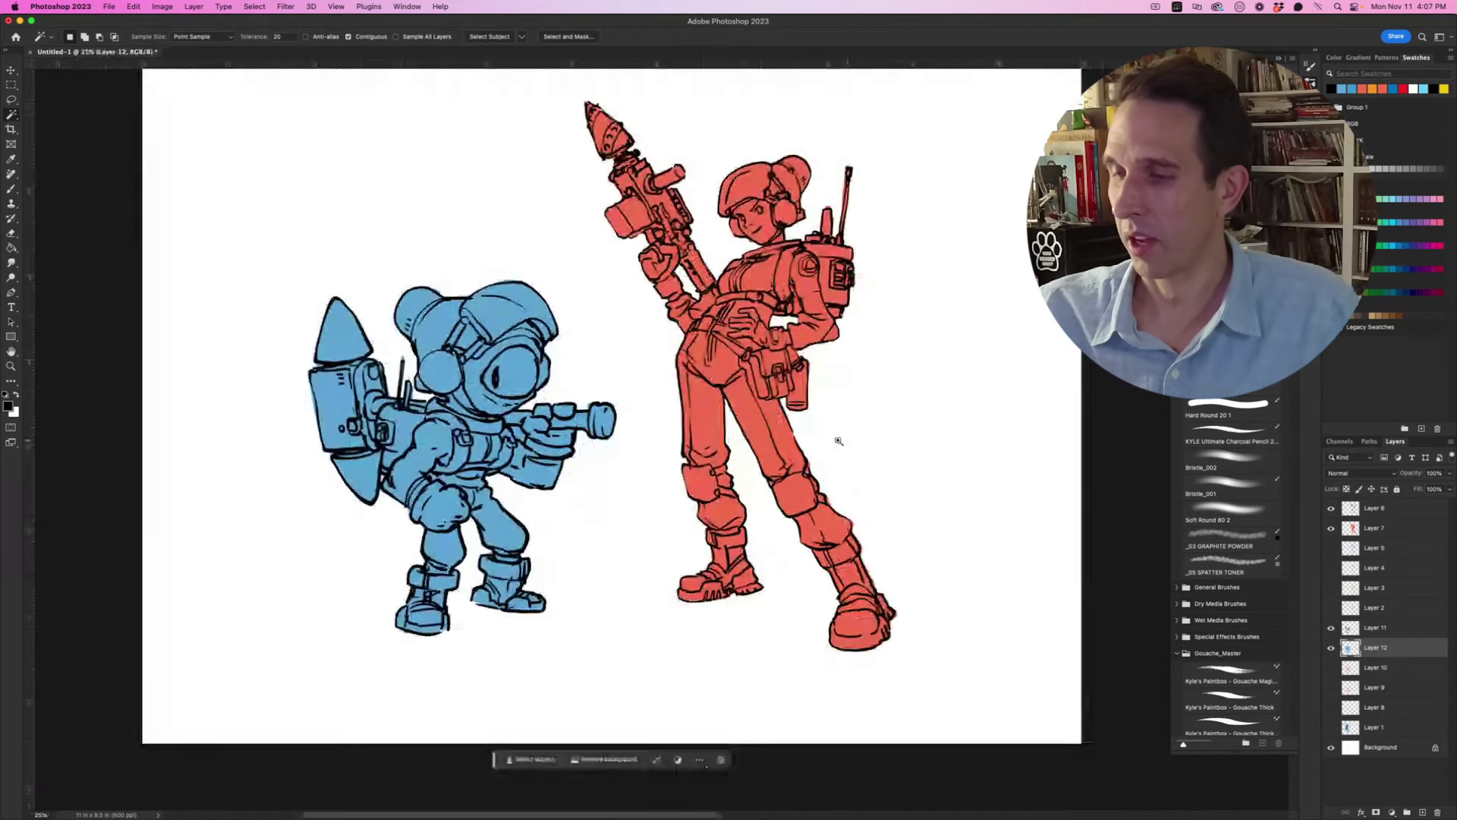
pyautogui.moveTo(821, 392); pyautogui.dragTo(823, 462)
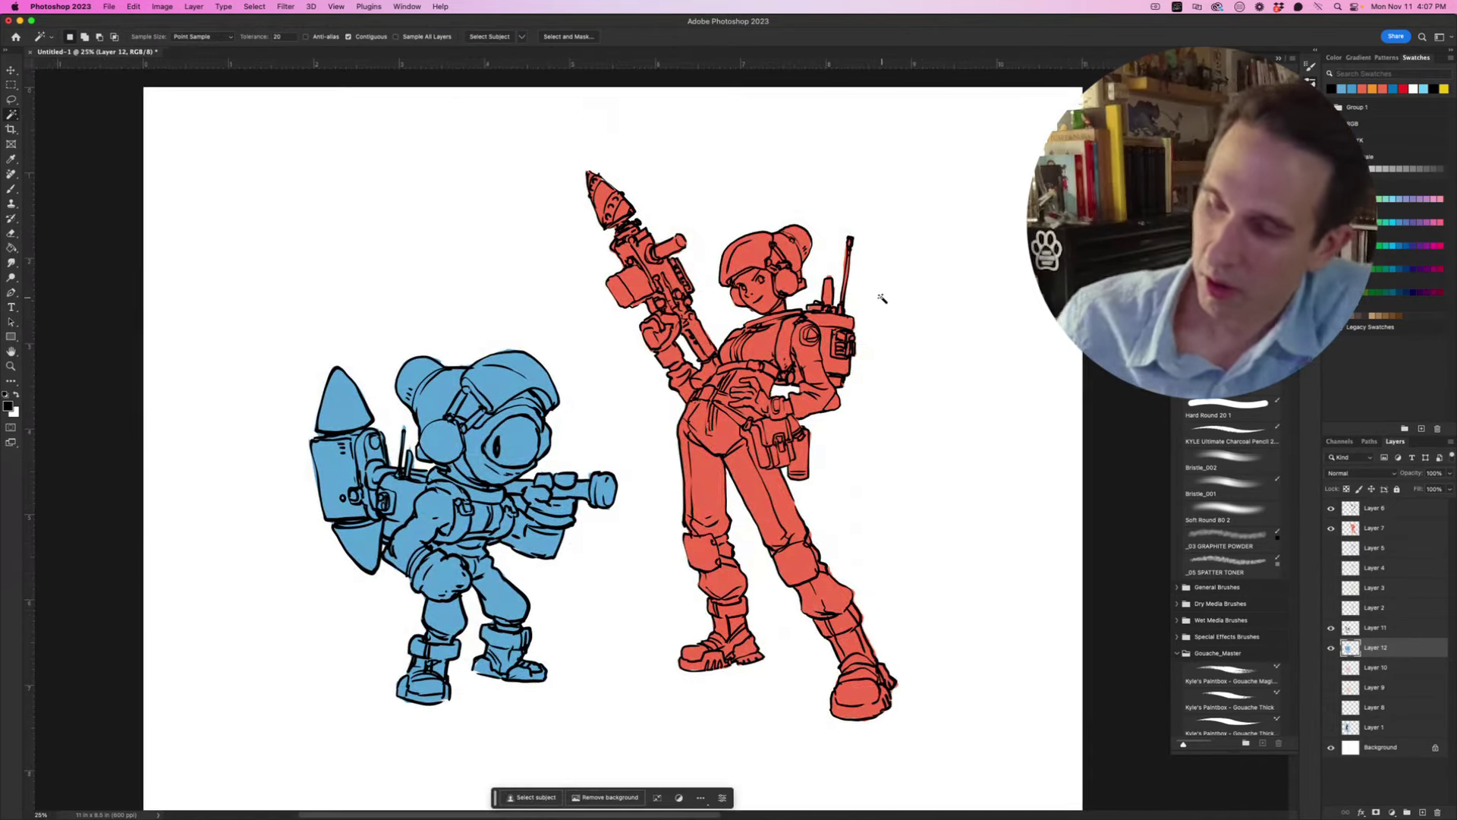